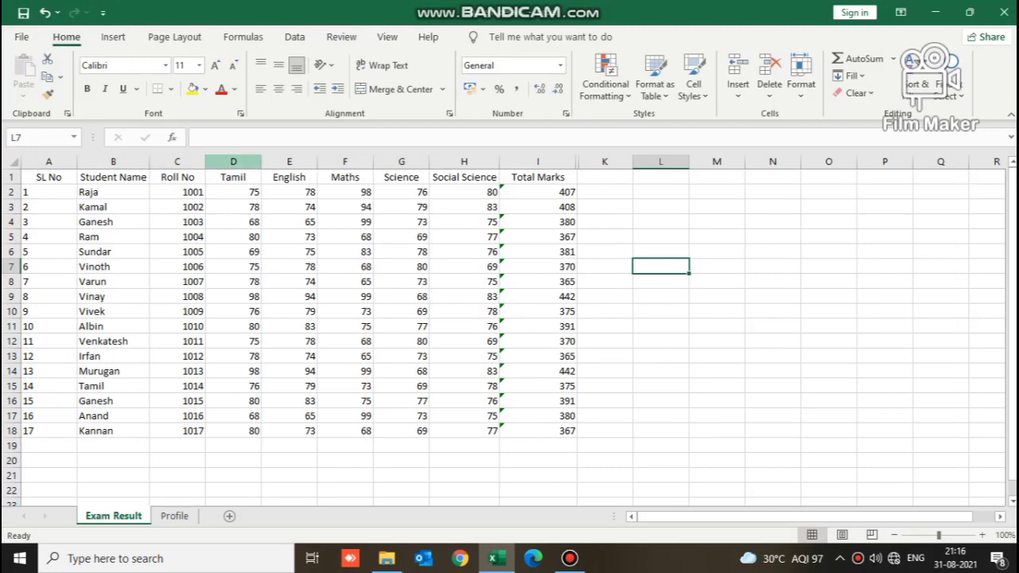
# Step: Review the column headers of the Exam Result sheet and of the Profile sheet, from Student Name through Address
pyautogui.click(113, 178)
pyautogui.click(177, 178)
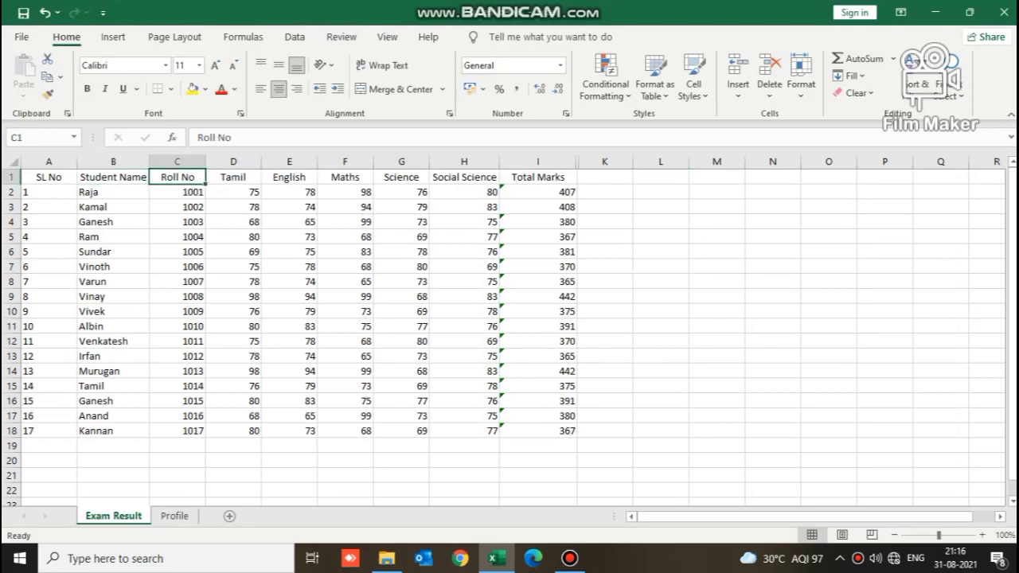
pyautogui.click(233, 177)
pyautogui.click(537, 177)
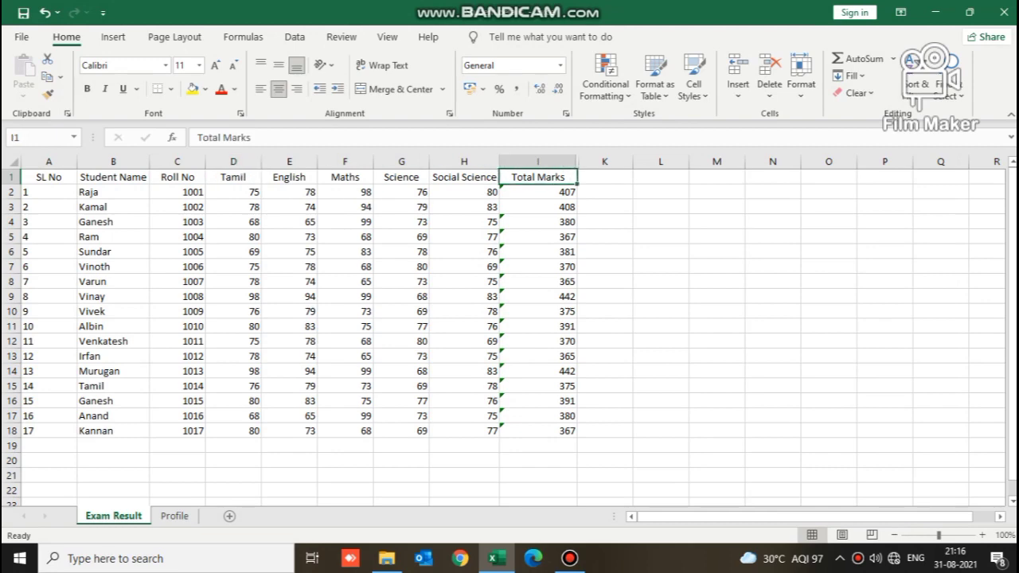
pyautogui.hotkey('ctrl', 'pagedown')
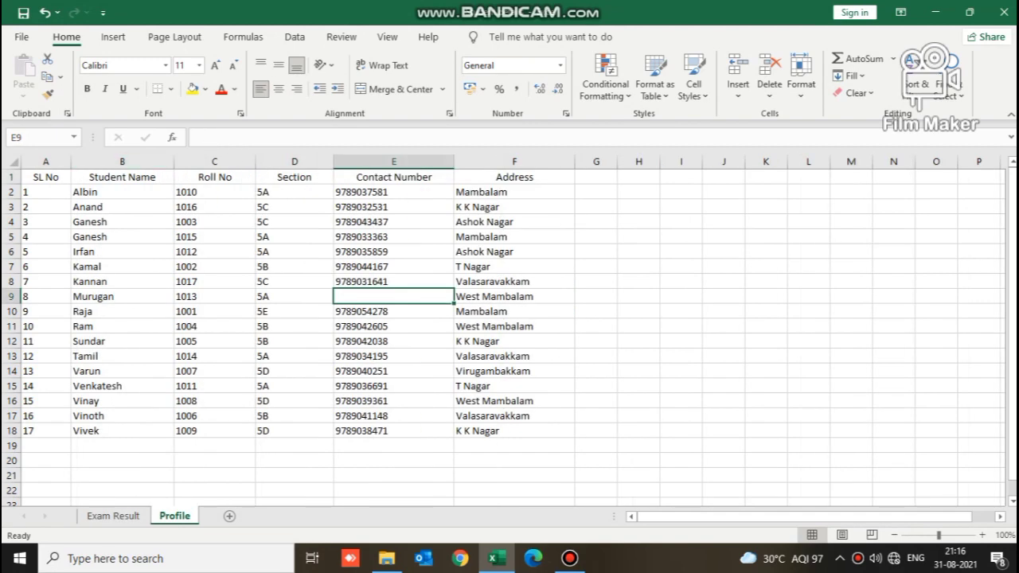
pyautogui.click(122, 177)
pyautogui.click(214, 178)
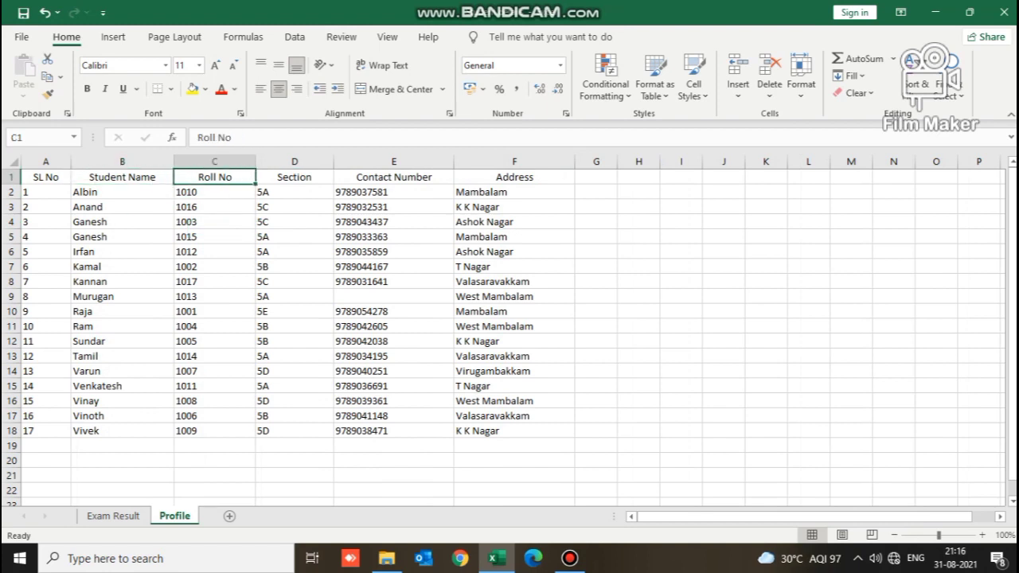
pyautogui.click(295, 177)
pyautogui.click(394, 178)
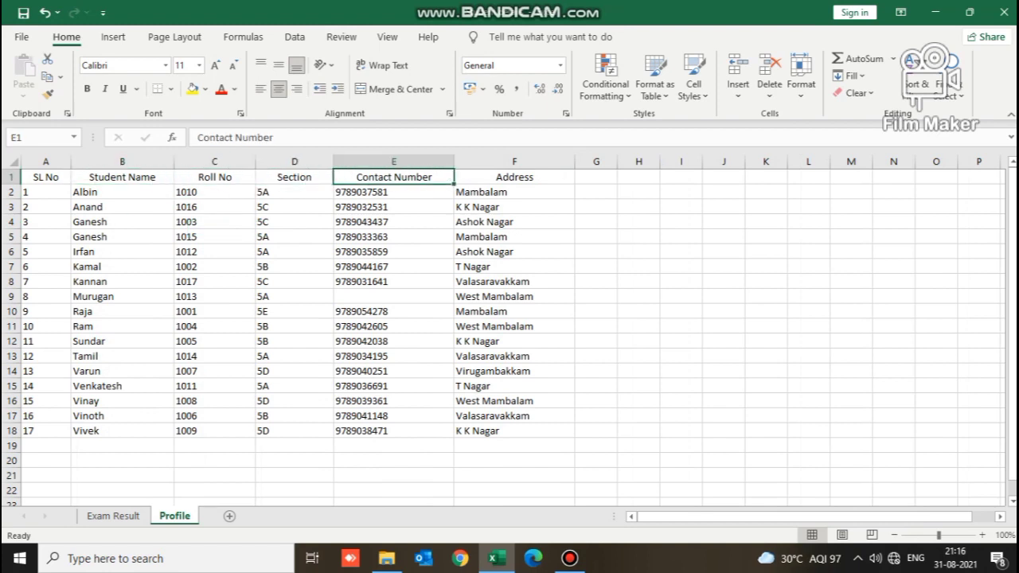
pyautogui.click(514, 177)
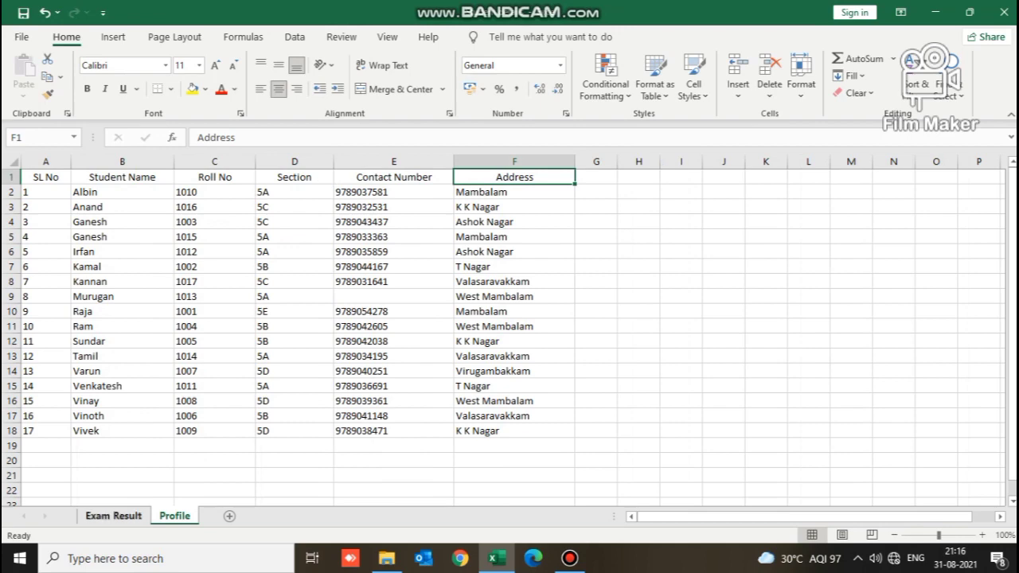
# Step: Compare the two sheets, checking Section and Contact Number in Profile against Roll No and Student Name in Exam Result
pyautogui.click(113, 515)
pyautogui.click(174, 516)
pyautogui.moveTo(294, 177); pyautogui.dragTo(393, 177)
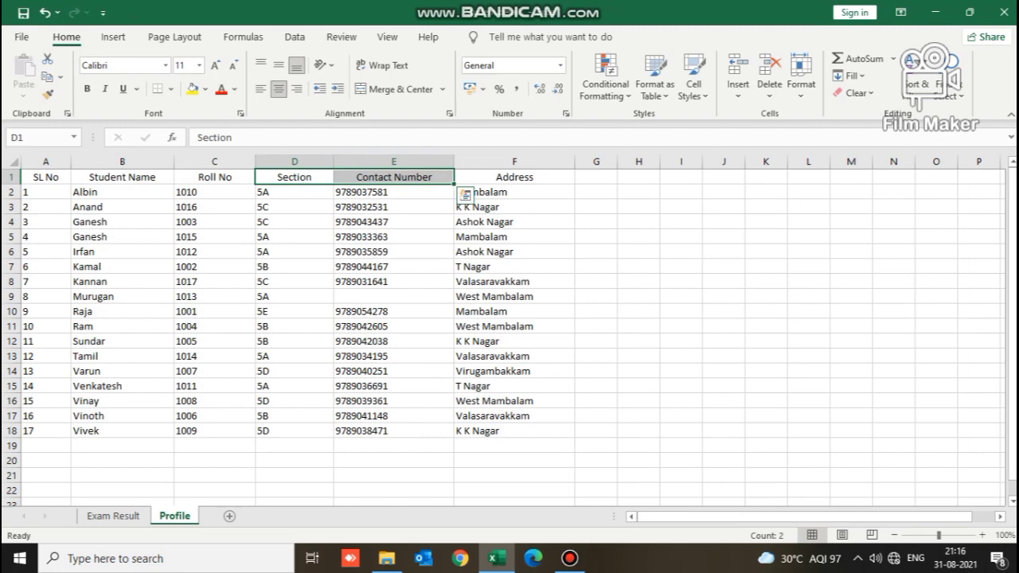
pyautogui.click(113, 516)
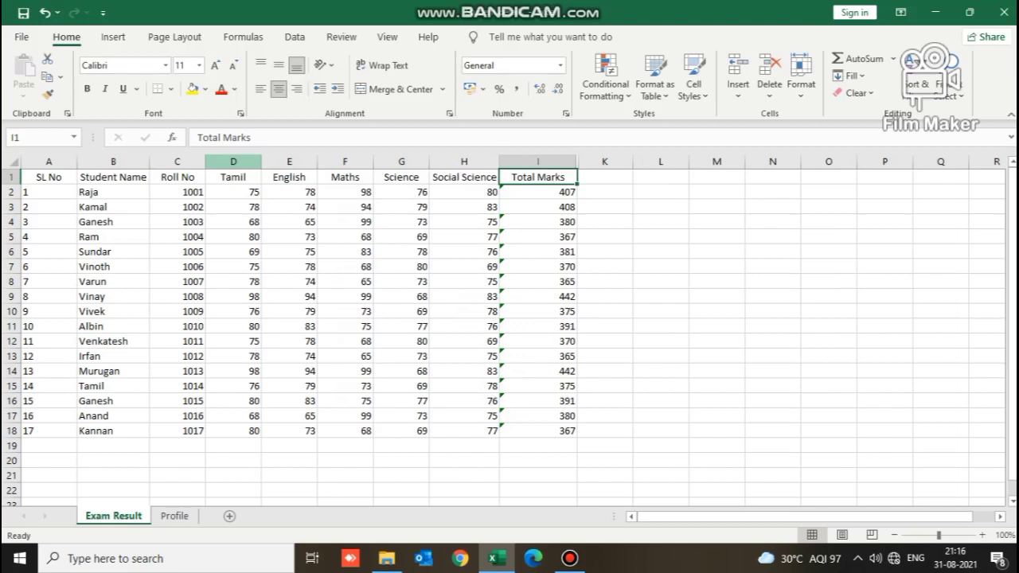
pyautogui.click(178, 176)
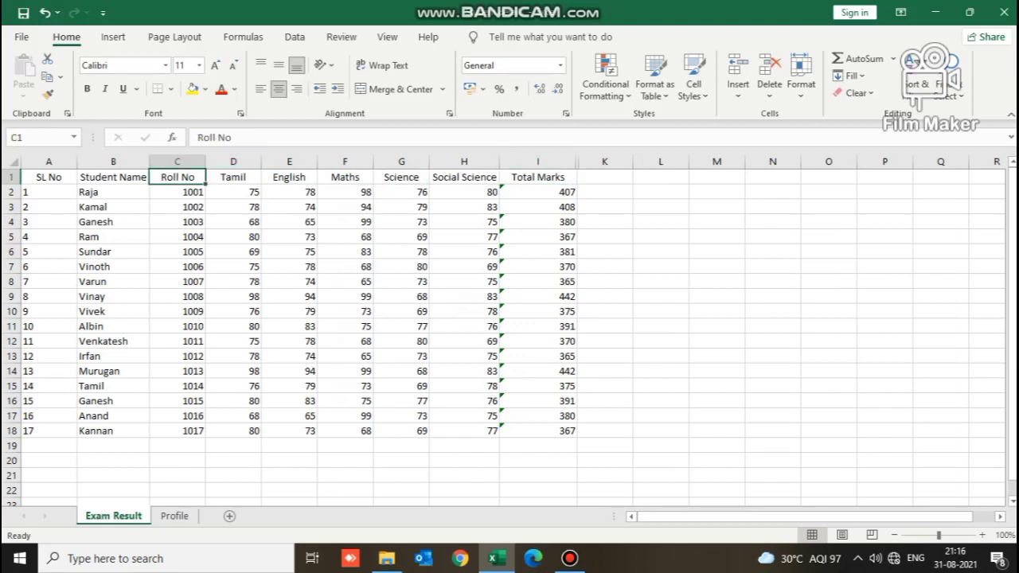
pyautogui.click(113, 176)
pyautogui.click(113, 236)
pyautogui.click(113, 177)
pyautogui.click(174, 515)
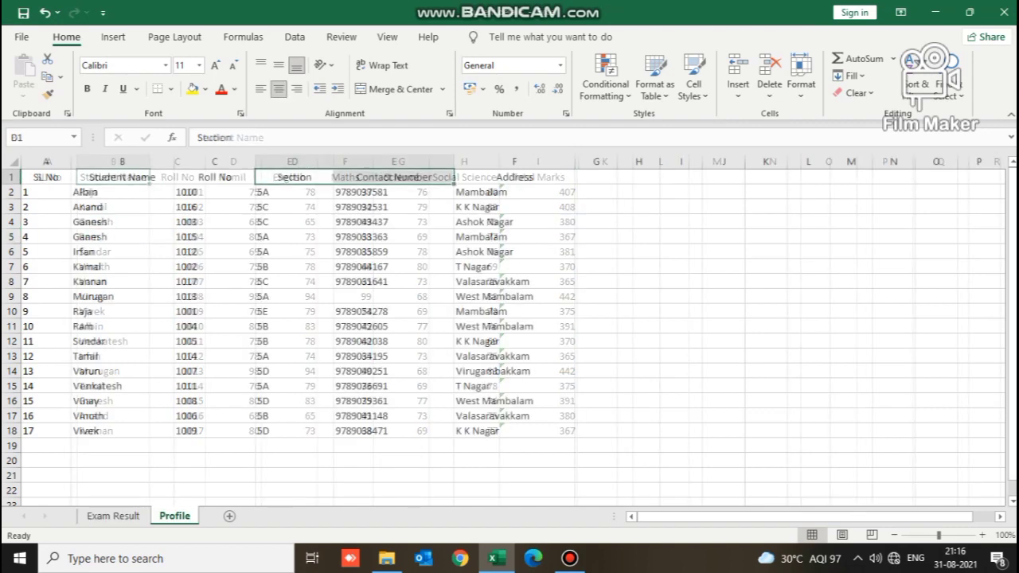
pyautogui.click(113, 515)
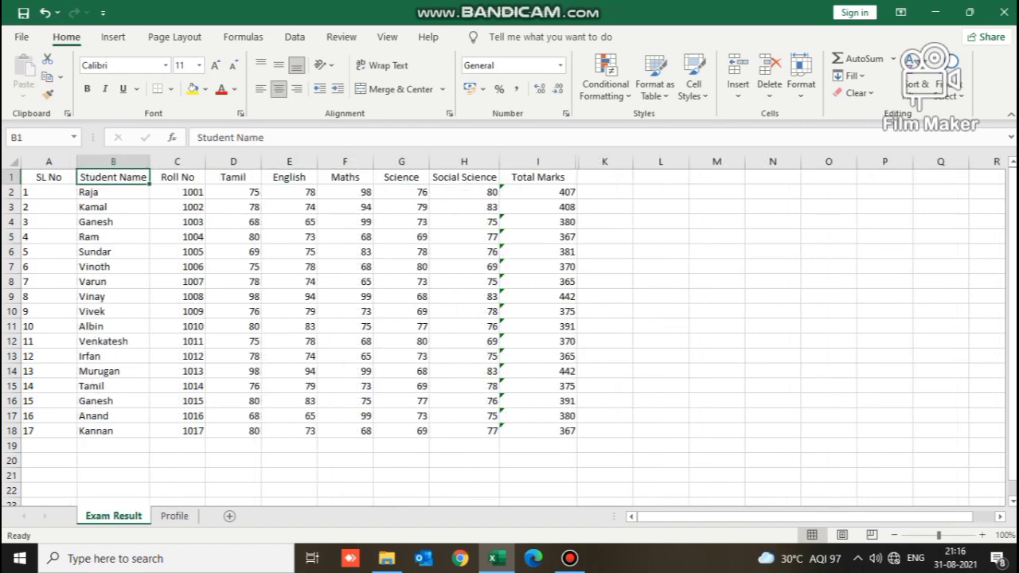
# Step: Examine the Student Name column of Exam Result for repeated names and the Roll No column as a unique identifier
pyautogui.click(113, 222)
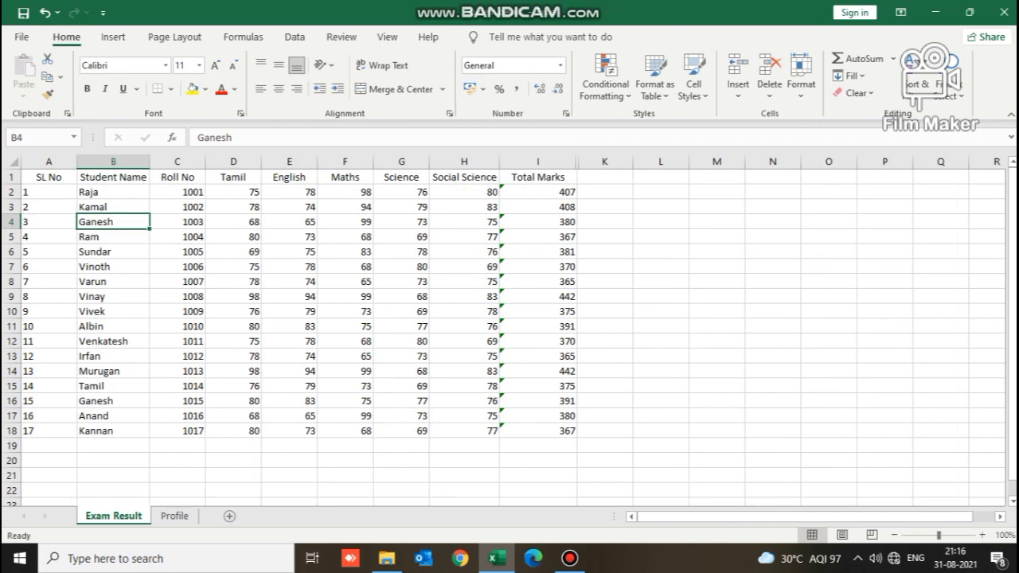
pyautogui.click(113, 401)
pyautogui.click(113, 222)
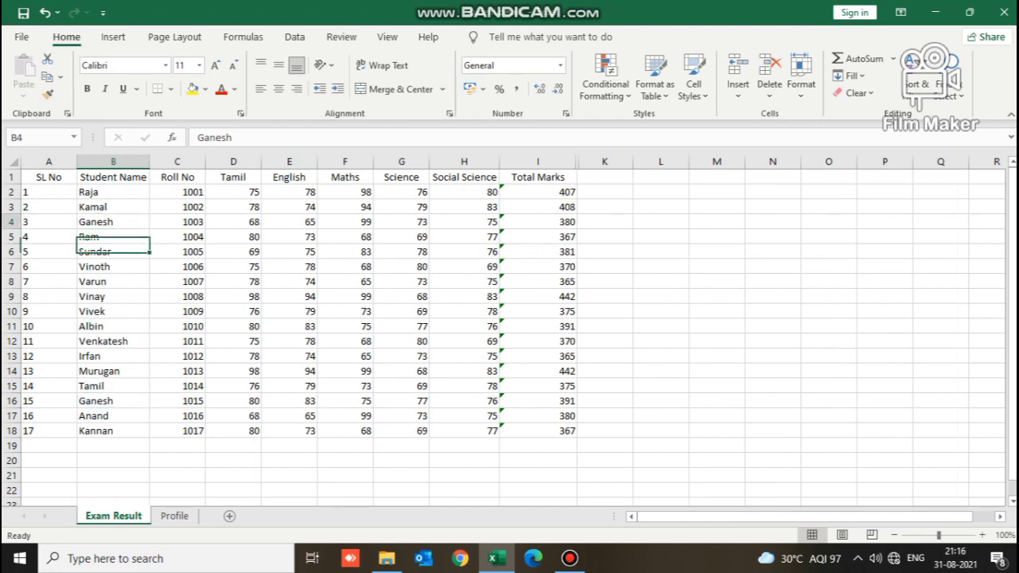
pyautogui.click(113, 401)
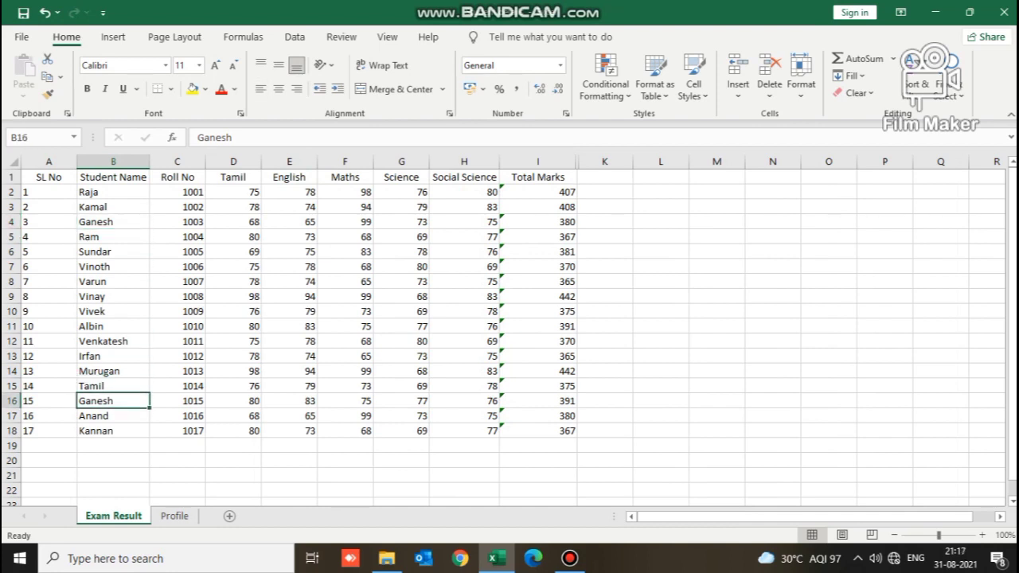
pyautogui.click(177, 162)
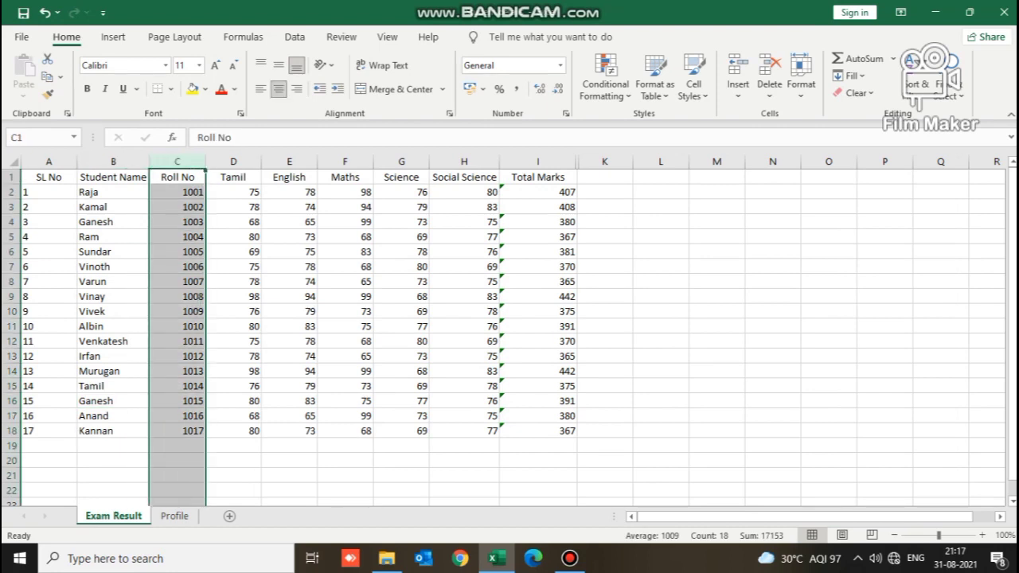
pyautogui.click(233, 162)
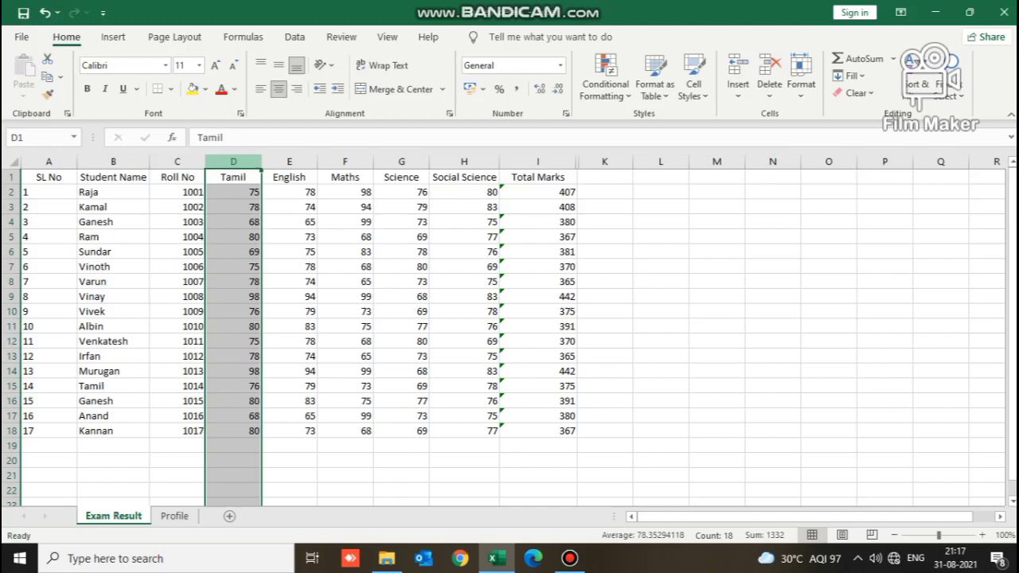
pyautogui.click(176, 192)
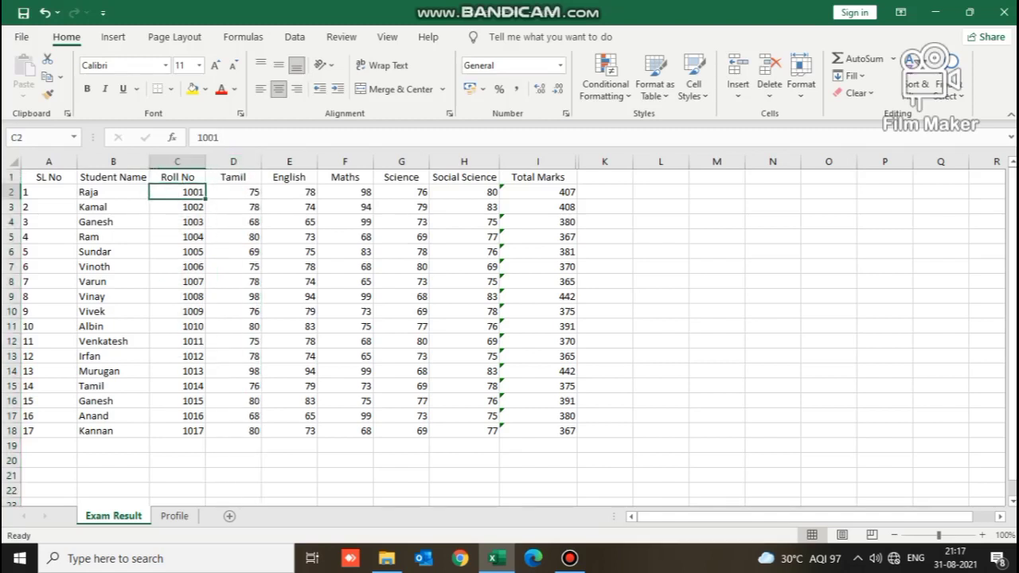
pyautogui.click(176, 162)
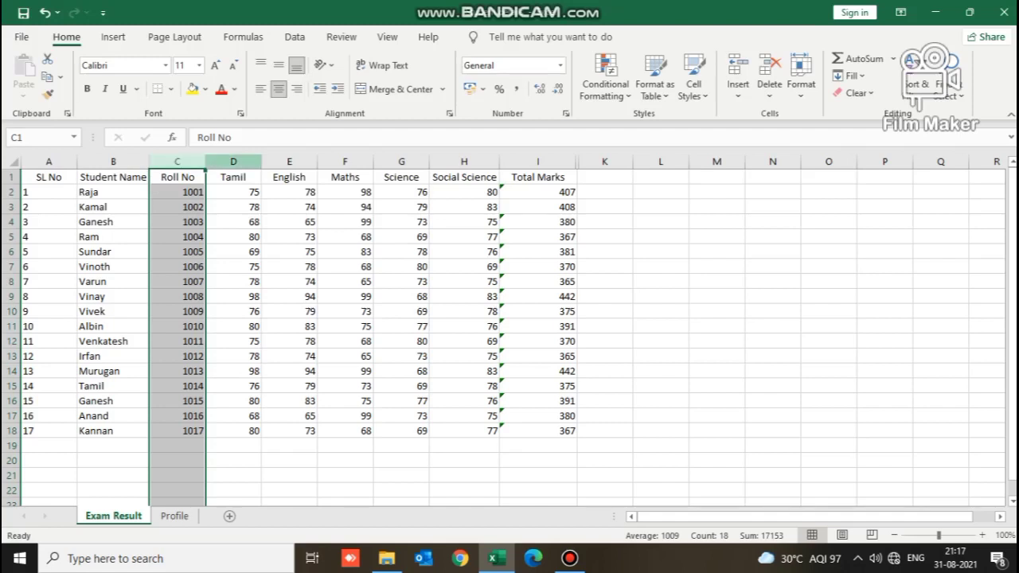
# Step: Insert two blank columns between Roll No and Tamil in the Exam Result sheet
pyautogui.click(233, 161)
pyautogui.rightClick(232, 161)
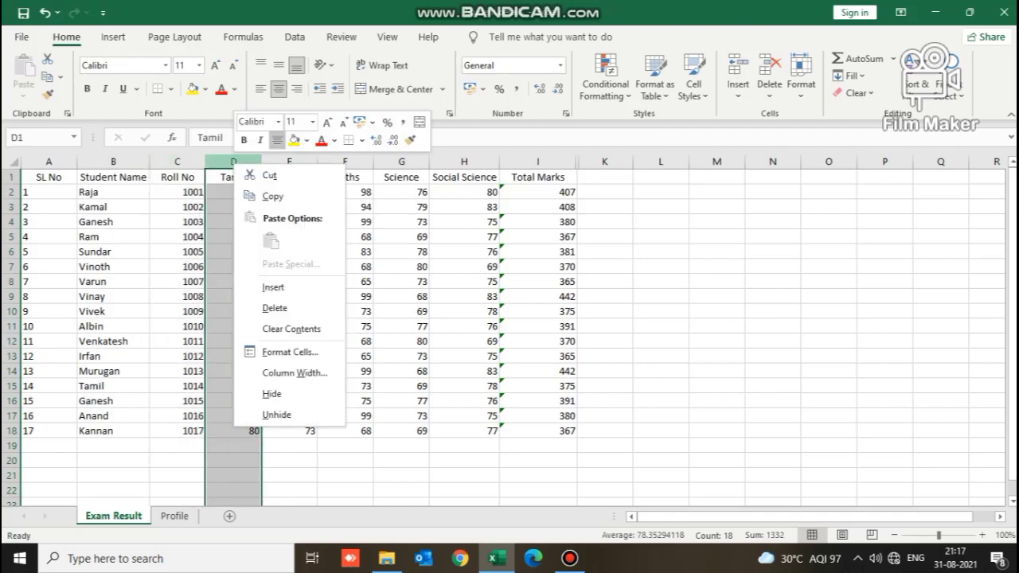
pyautogui.click(267, 287)
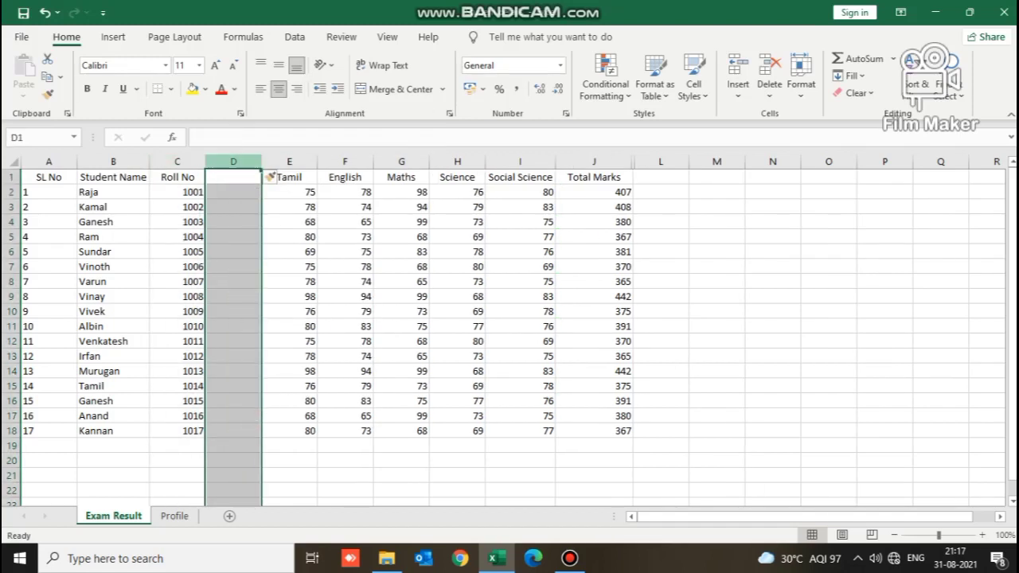
pyautogui.rightClick(243, 162)
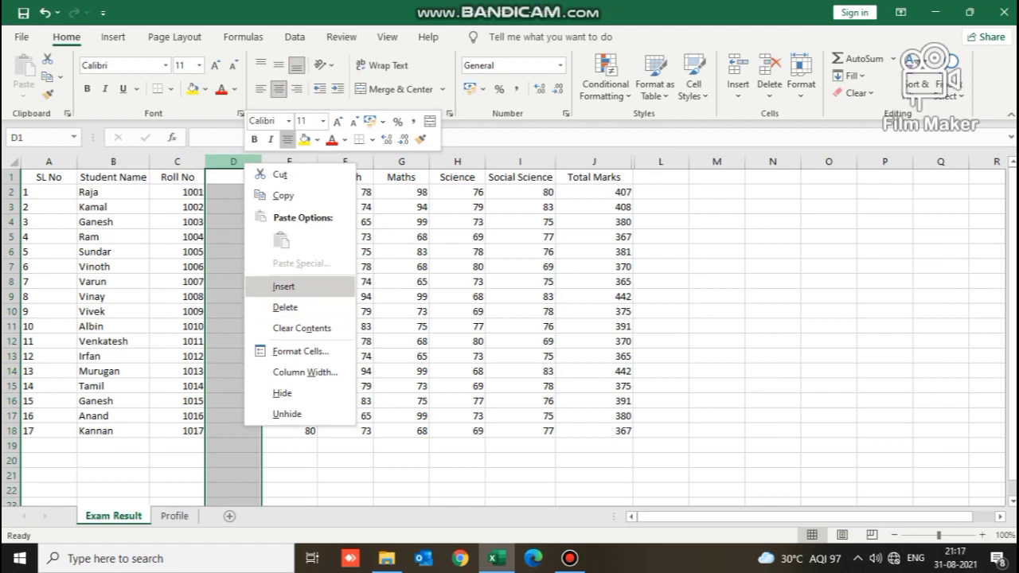
pyautogui.click(267, 287)
# Step: Enter the headers Section in D1 and Contact No in E1 of the Exam Result sheet
pyautogui.click(233, 176)
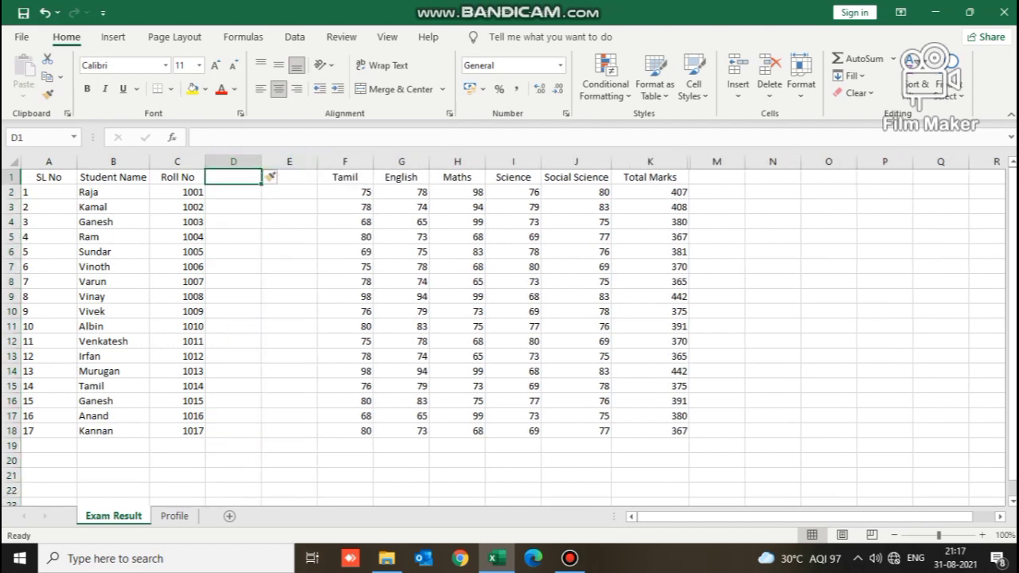
pyautogui.write('Secto')
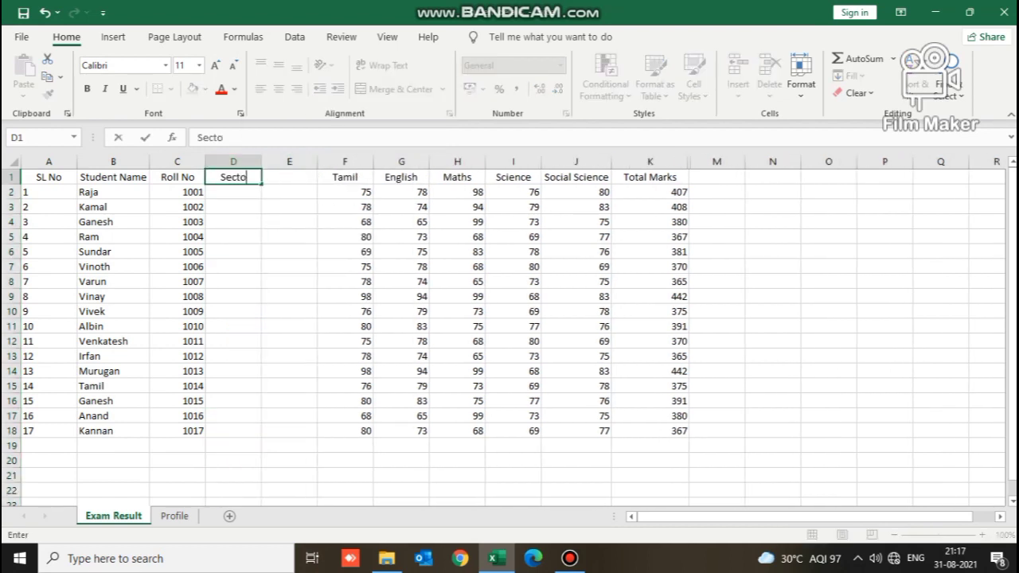
pyautogui.press('BackSpace')
pyautogui.write('ion')
pyautogui.press('Tab')
pyautogui.write('Contact No')
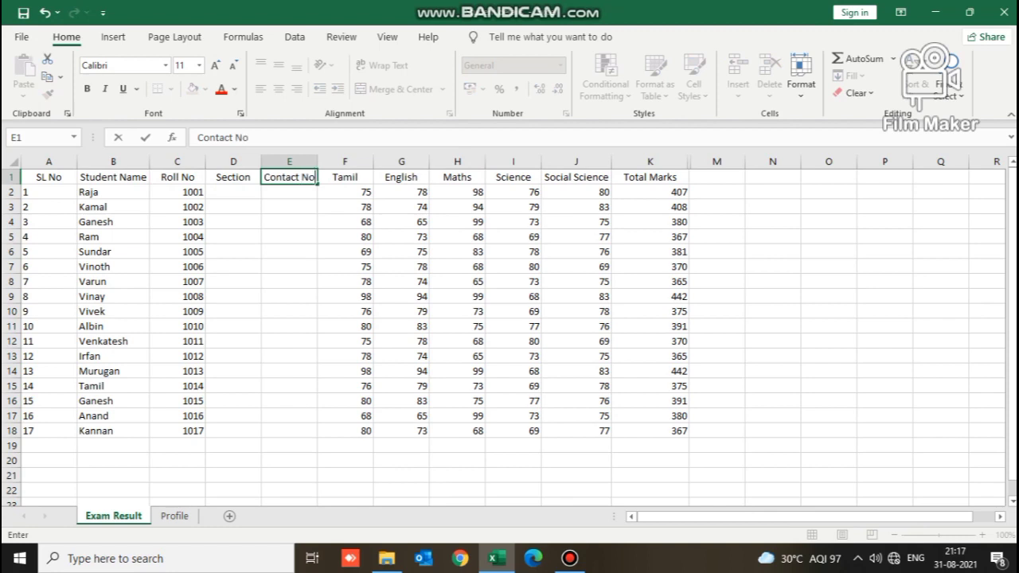
pyautogui.press('Tab')
pyautogui.press('Return')
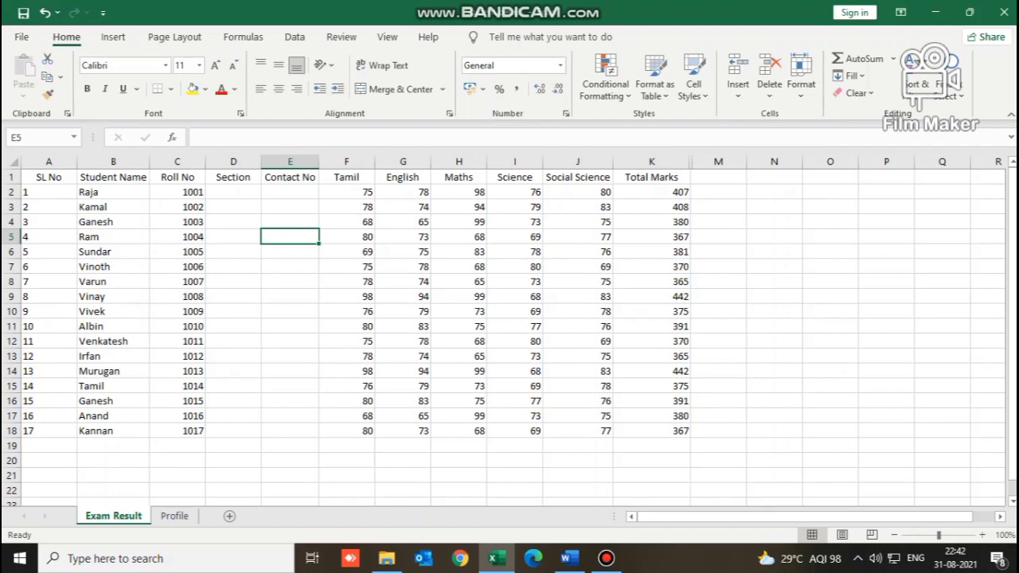
# Step: Insert the VLOOKUP function in cell D2 and bring up its function arguments
pyautogui.click(233, 192)
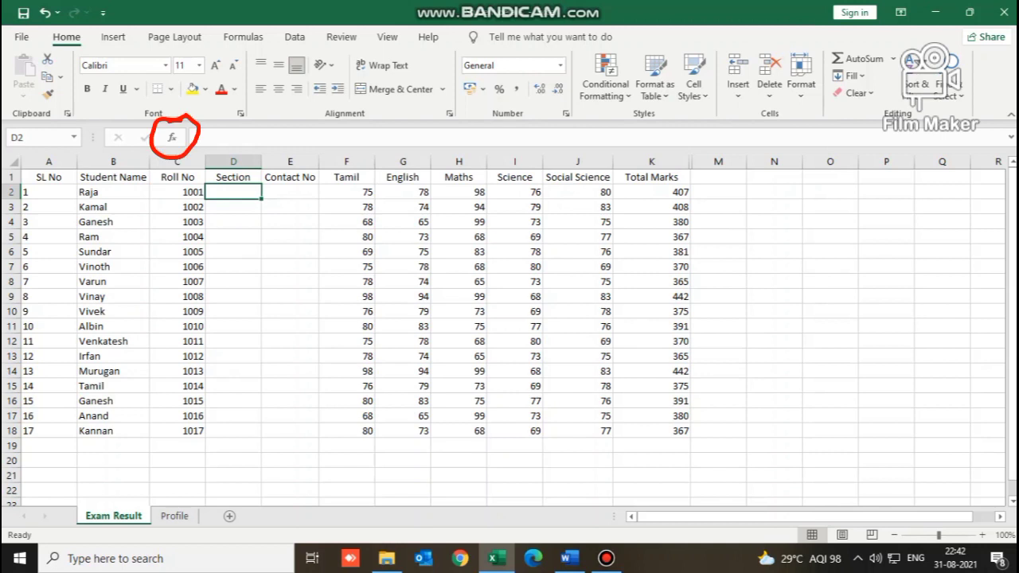
pyautogui.click(172, 138)
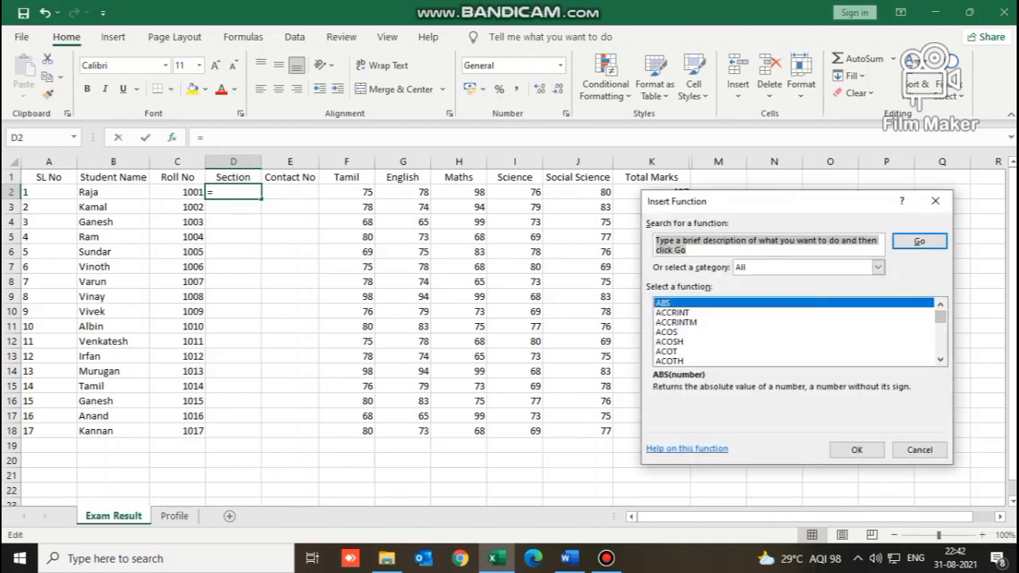
pyautogui.click(764, 341)
pyautogui.press('v')
pyautogui.press('v')
pyautogui.press('v')
pyautogui.press('v')
pyautogui.press('v')
pyautogui.press('v')
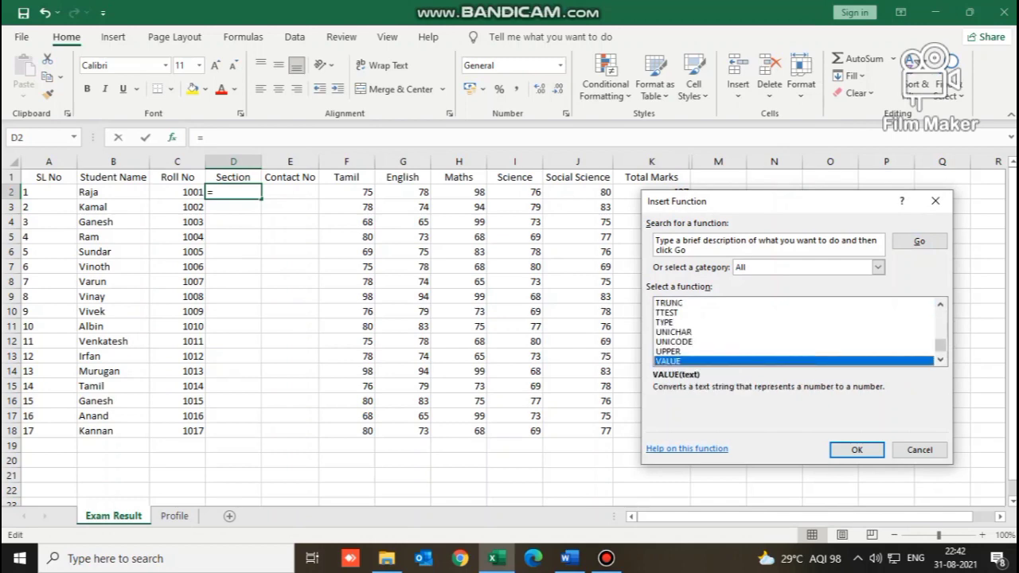
pyautogui.press('v')
pyautogui.press('v')
pyautogui.press('v')
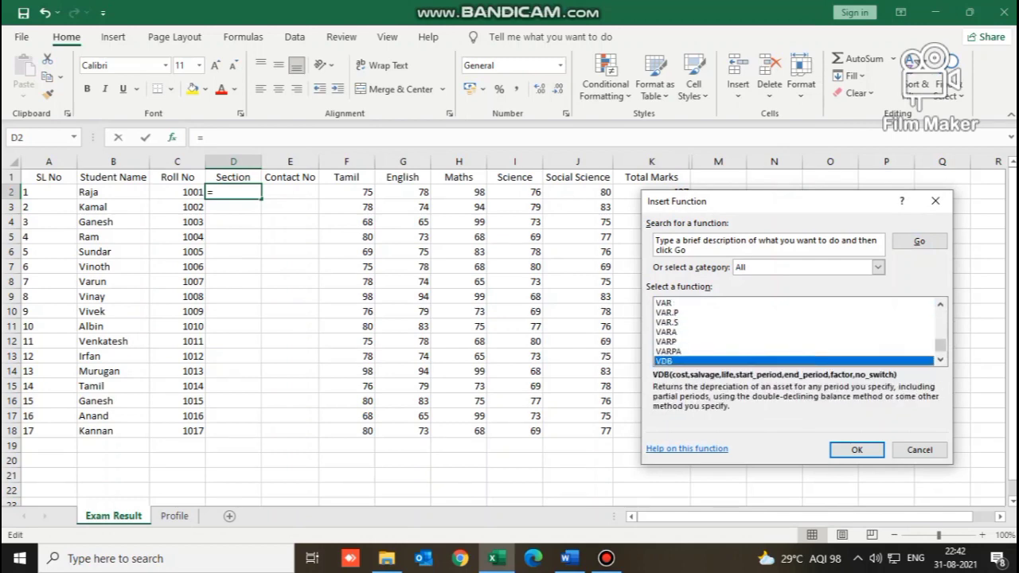
pyautogui.press('Return')
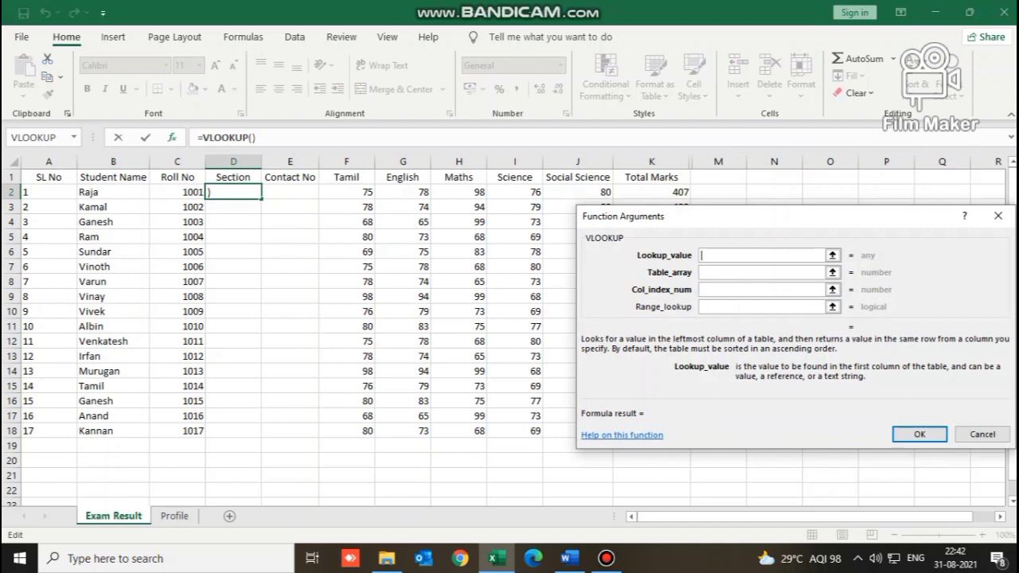
# Step: Set the VLOOKUP lookup value to C2 and the table array to columns C:D of the Profile sheet
pyautogui.click(176, 192)
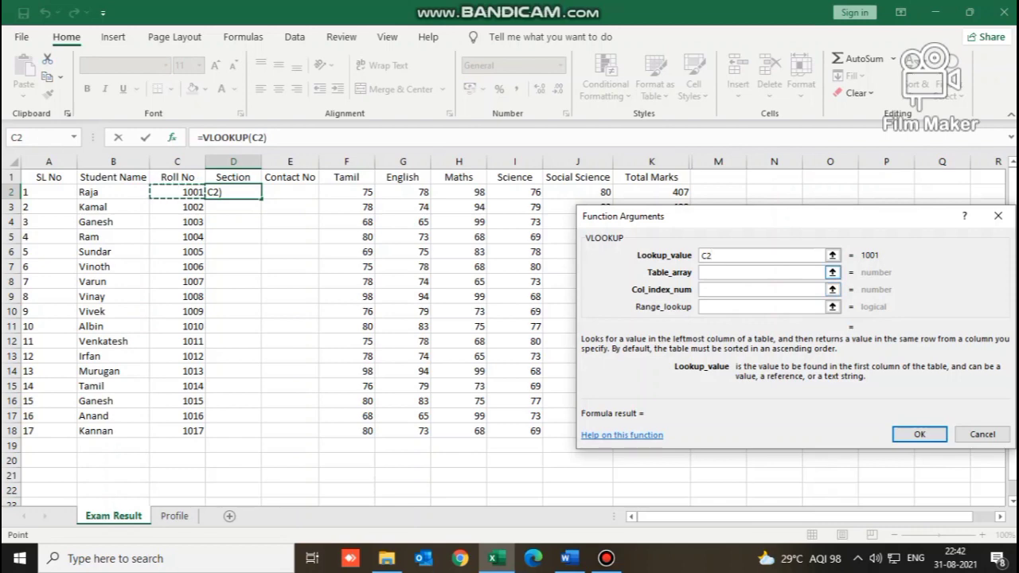
pyautogui.press('Tab')
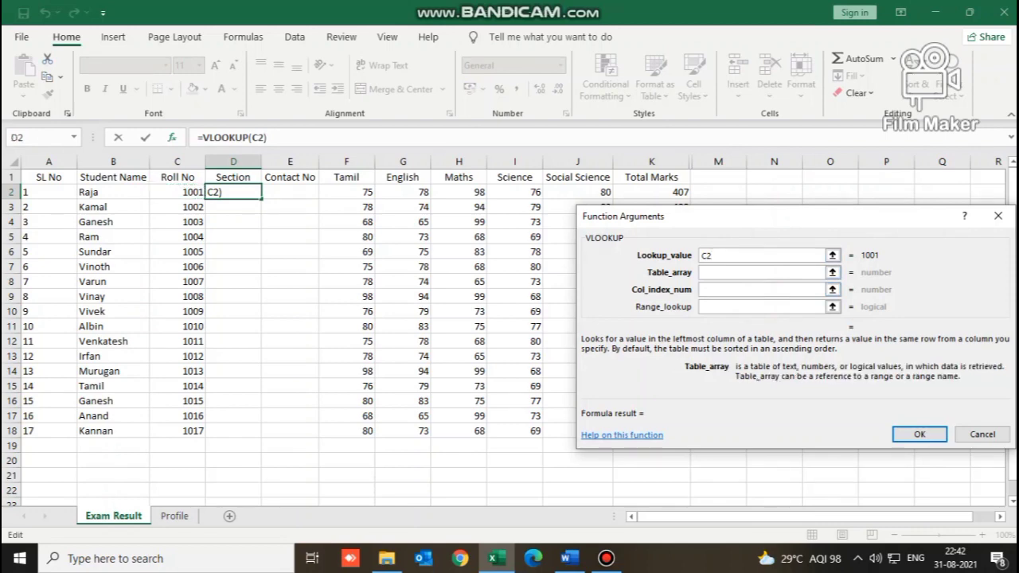
pyautogui.click(174, 516)
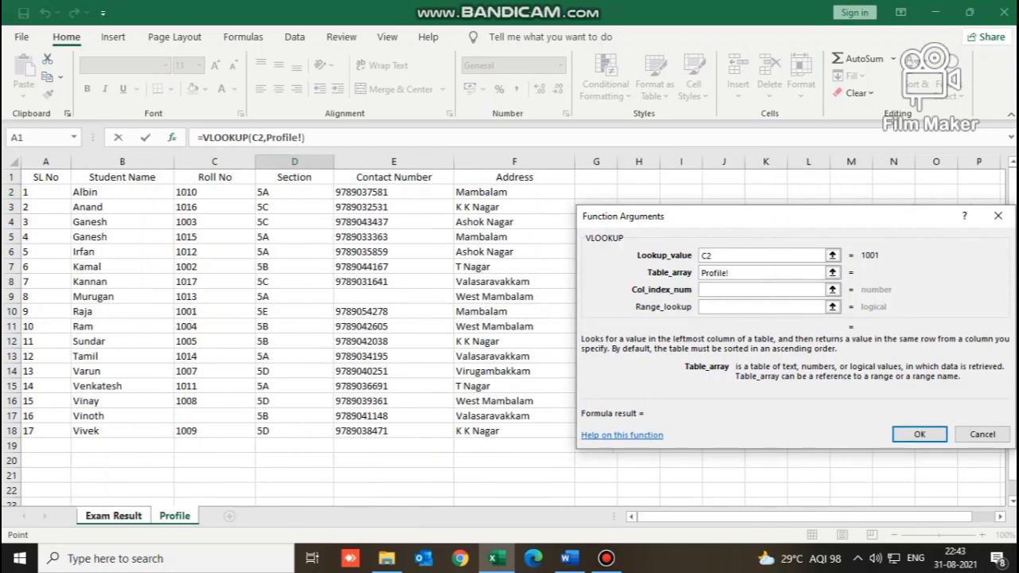
pyautogui.moveTo(214, 162); pyautogui.dragTo(328, 162)
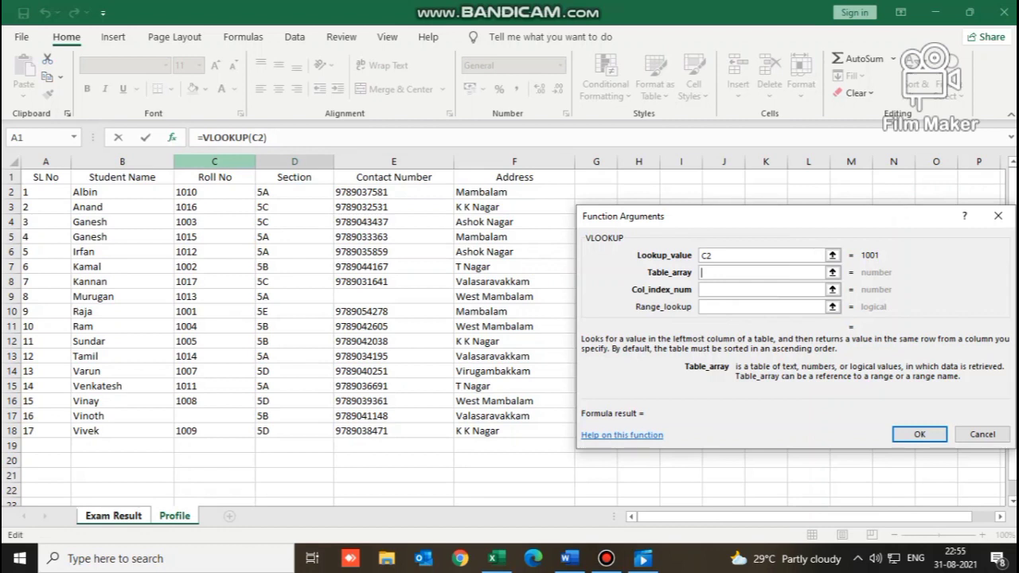
pyautogui.moveTo(214, 161); pyautogui.dragTo(295, 161)
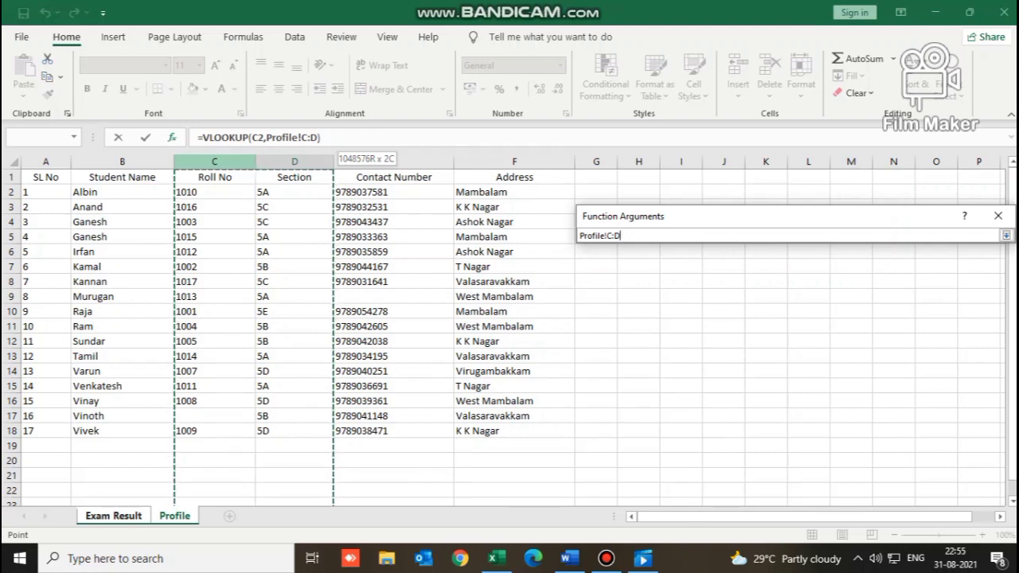
# Step: Set the VLOOKUP column index to 2 and range lookup to 0, completing the Section formula in D2
pyautogui.press('Return')
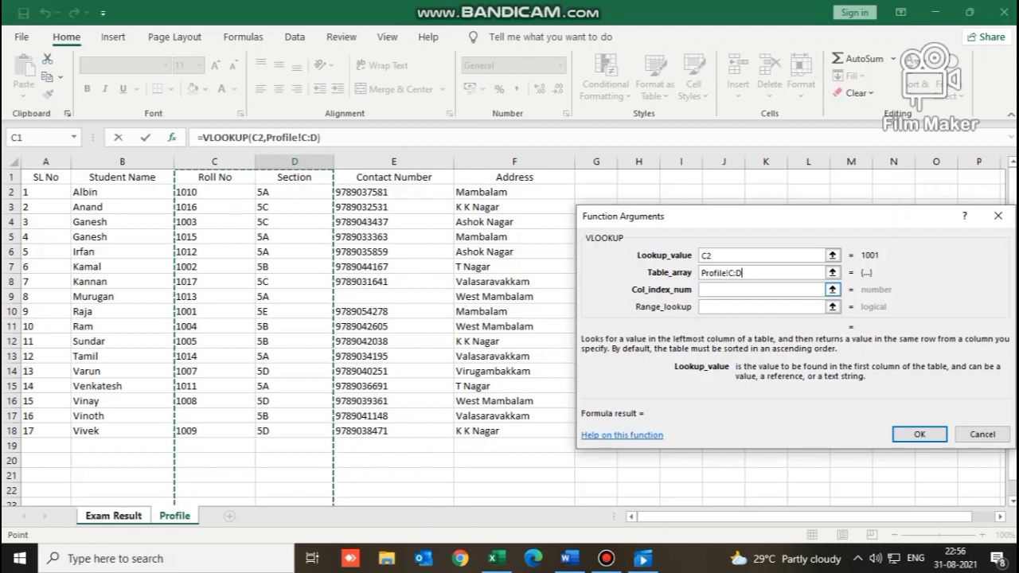
pyautogui.press('Tab')
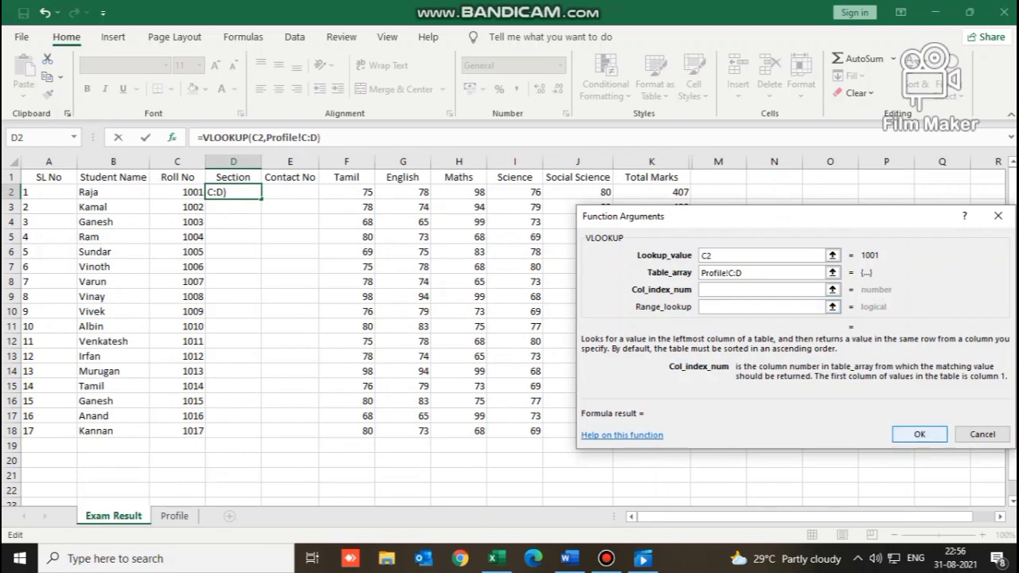
pyautogui.write('2')
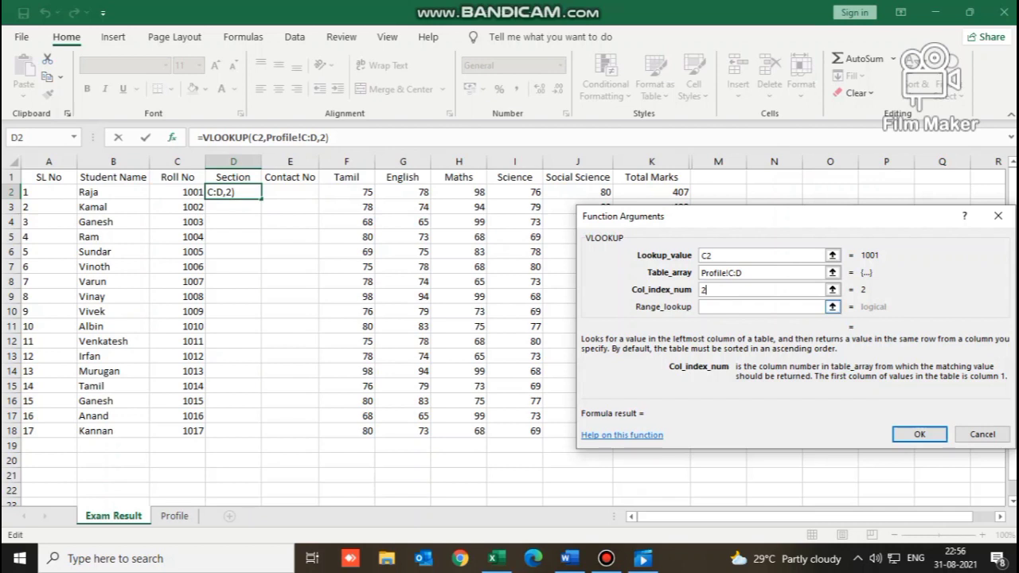
pyautogui.press('Tab')
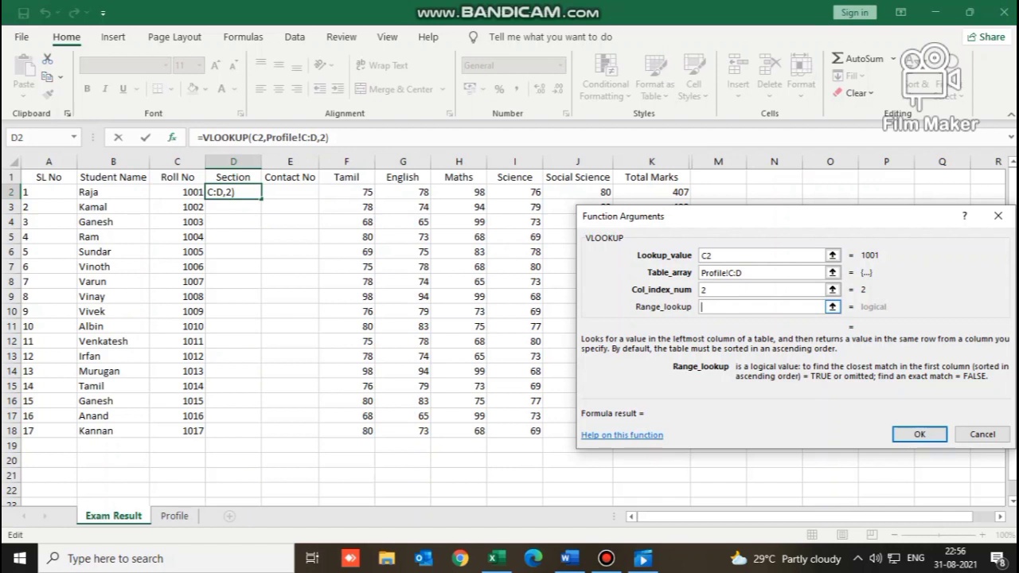
pyautogui.write('0')
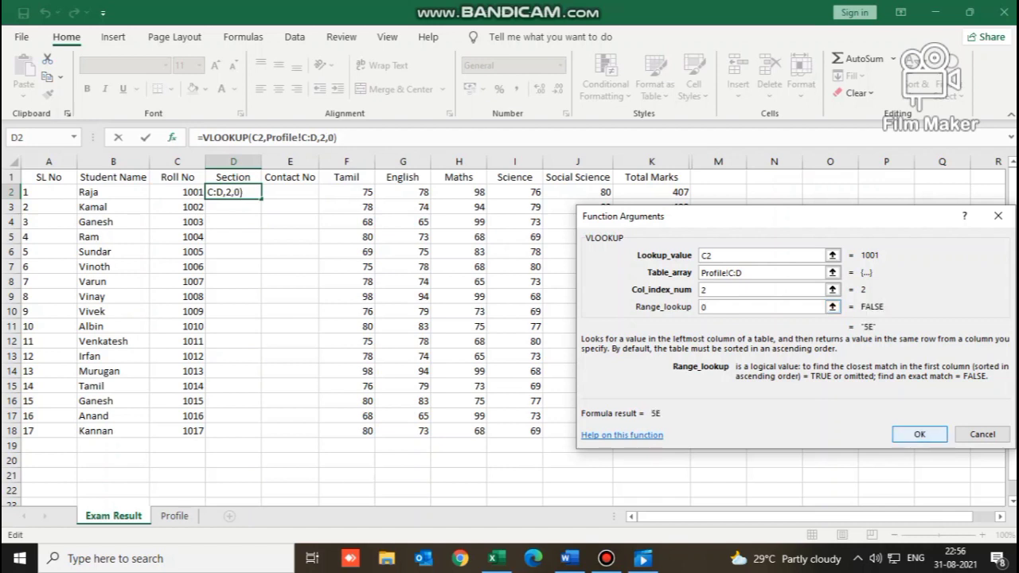
pyautogui.click(919, 434)
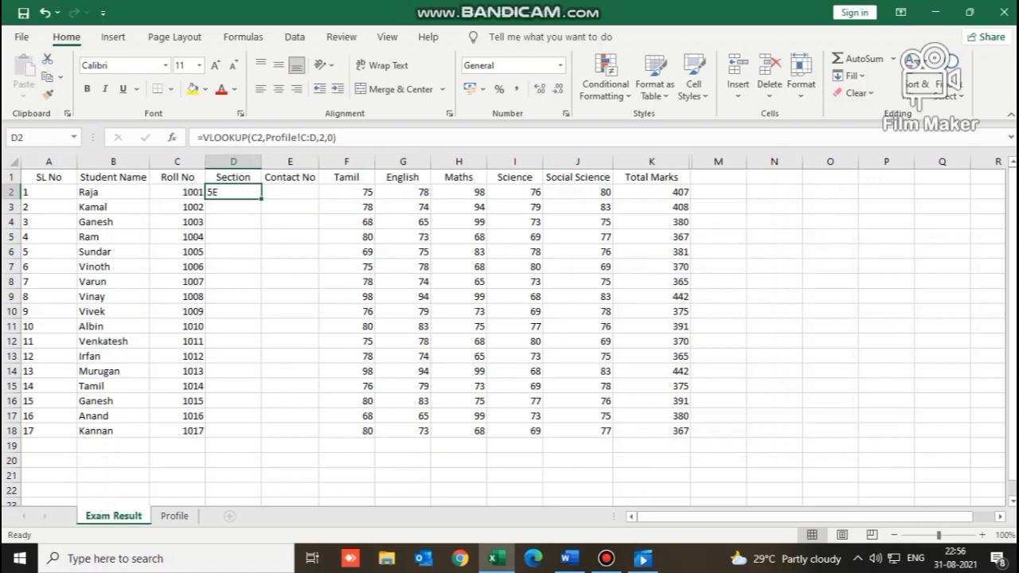
# Step: Highlight cells C2:D2 of the Exam Result sheet with a yellow fill
pyautogui.moveTo(178, 192); pyautogui.dragTo(233, 191)
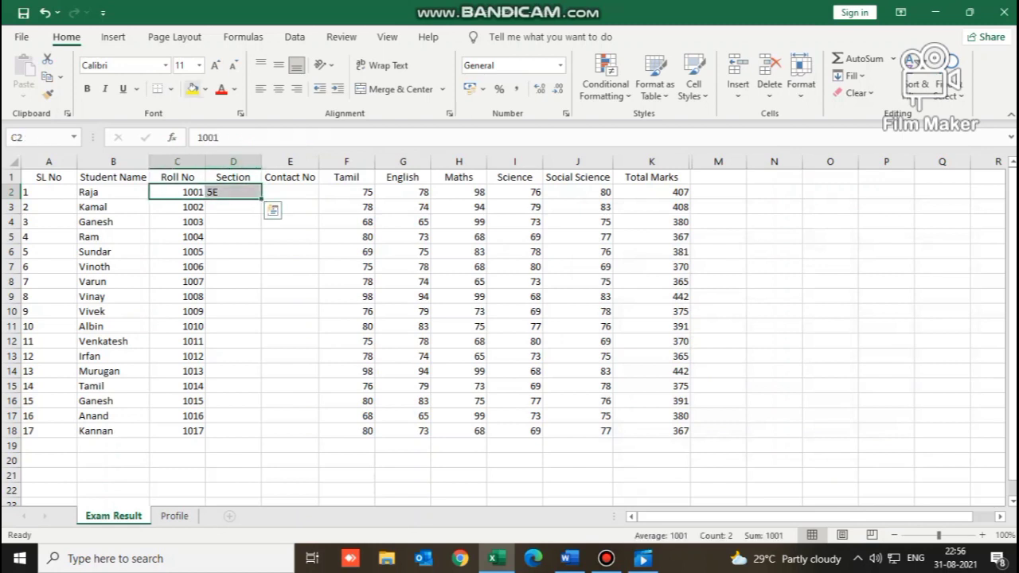
pyautogui.click(192, 89)
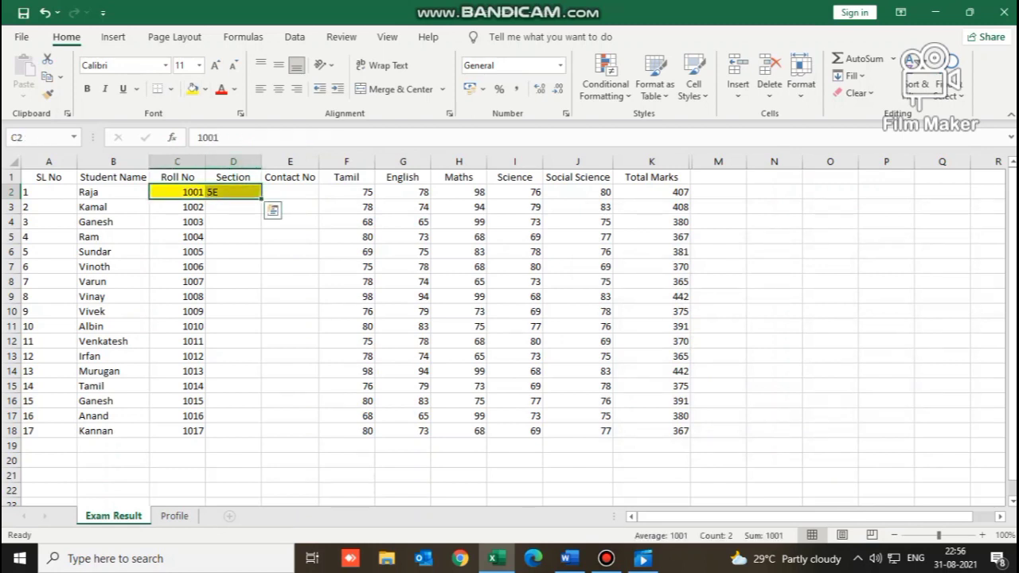
pyautogui.click(234, 222)
# Step: Copy the VLOOKUP formula from D2 into D3:D18 of the Section column
pyautogui.click(233, 193)
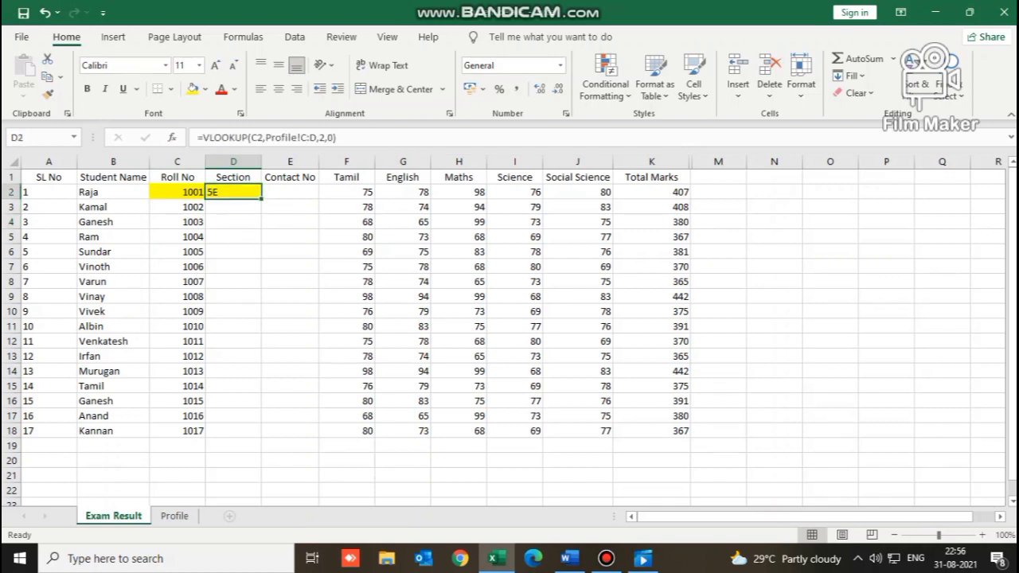
pyautogui.hotkey('ctrl', 'c')
pyautogui.moveTo(233, 207); pyautogui.dragTo(234, 431)
pyautogui.hotkey('ctrl', 'v')
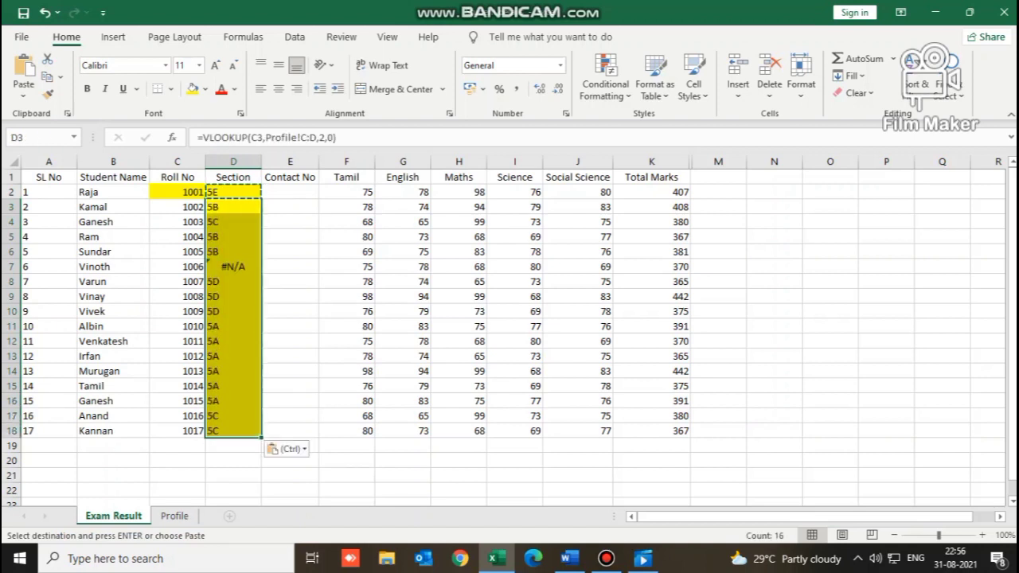
pyautogui.click(290, 237)
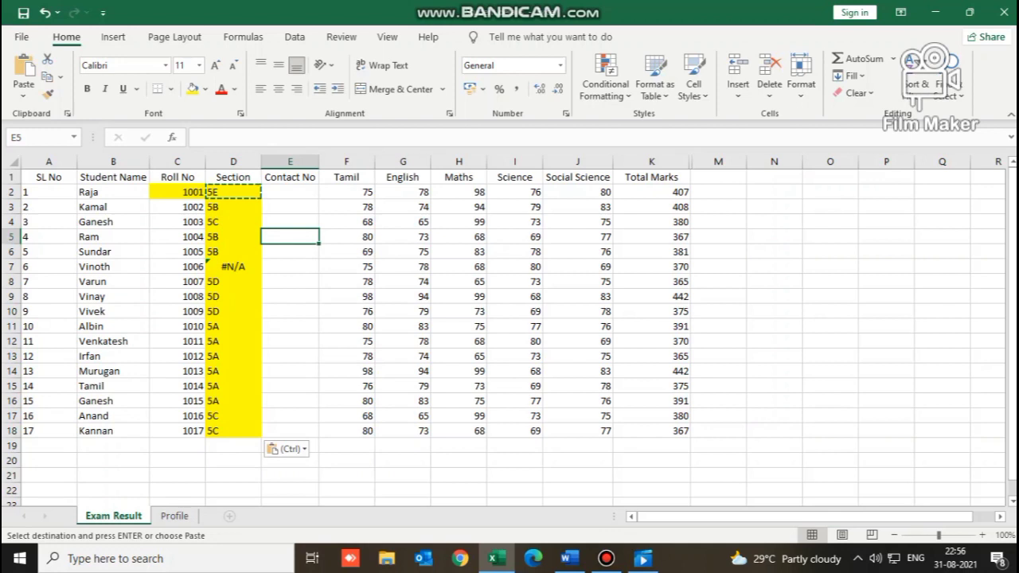
# Step: Highlight cells C7:D7 of the Exam Result sheet with a green fill
pyautogui.moveTo(176, 267); pyautogui.dragTo(232, 266)
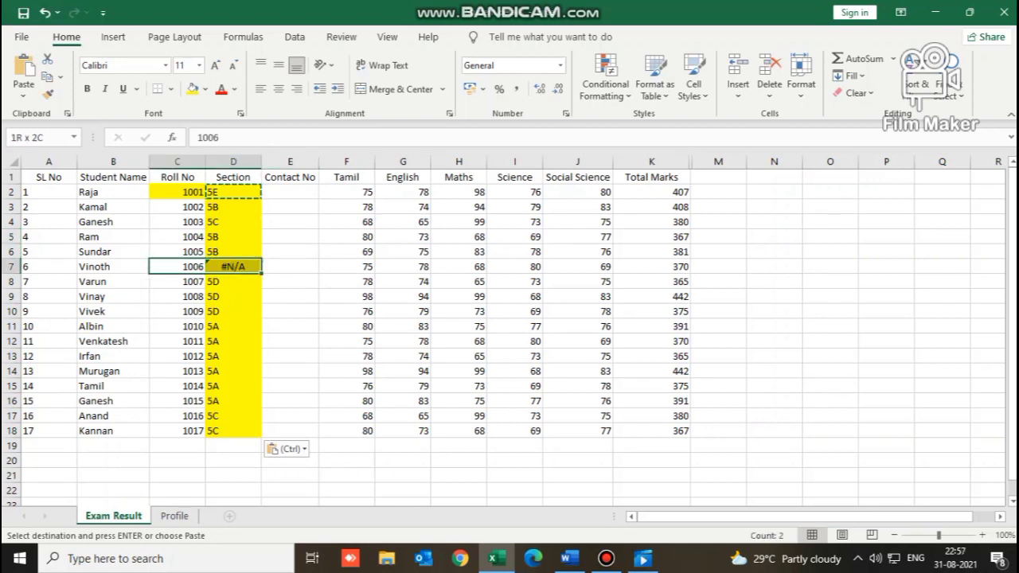
pyautogui.click(206, 89)
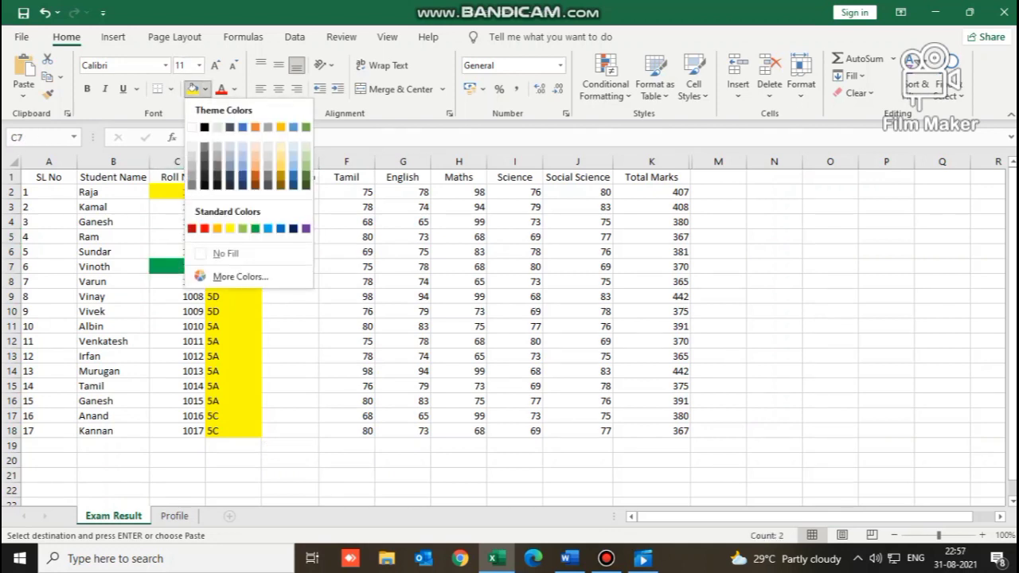
pyautogui.click(255, 228)
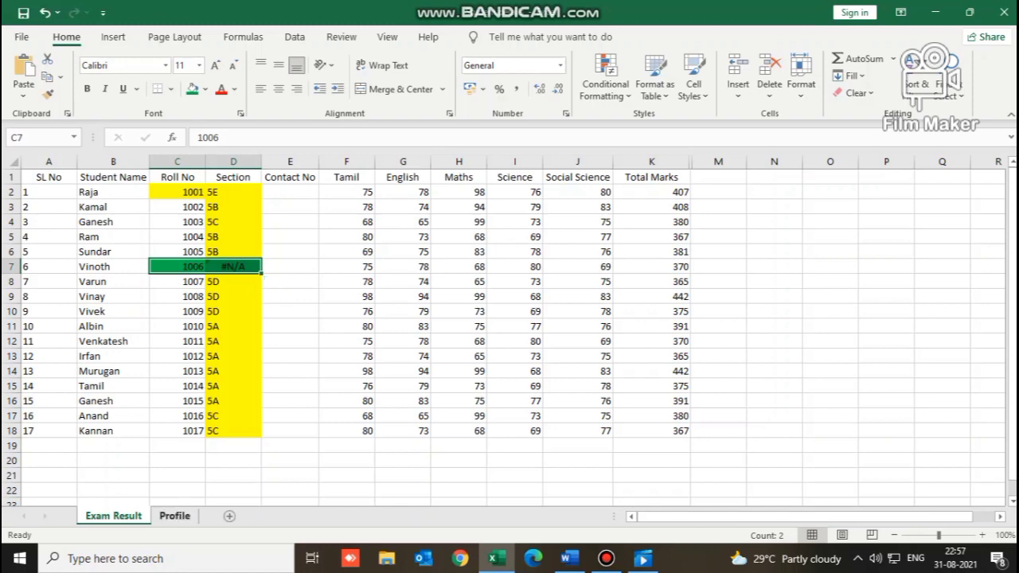
# Step: Search the Profile sheet for the roll number held in cell C7 of the Exam Result sheet
pyautogui.click(174, 515)
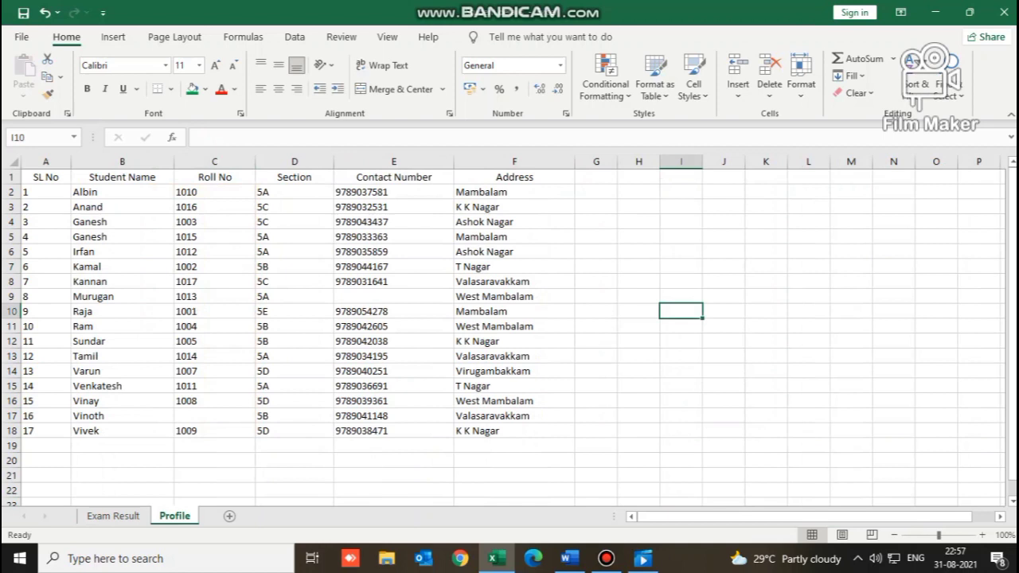
pyautogui.hotkey('ctrl', 'f')
pyautogui.write('1006')
pyautogui.press('Return')
pyautogui.press('Return')
pyautogui.press('Return')
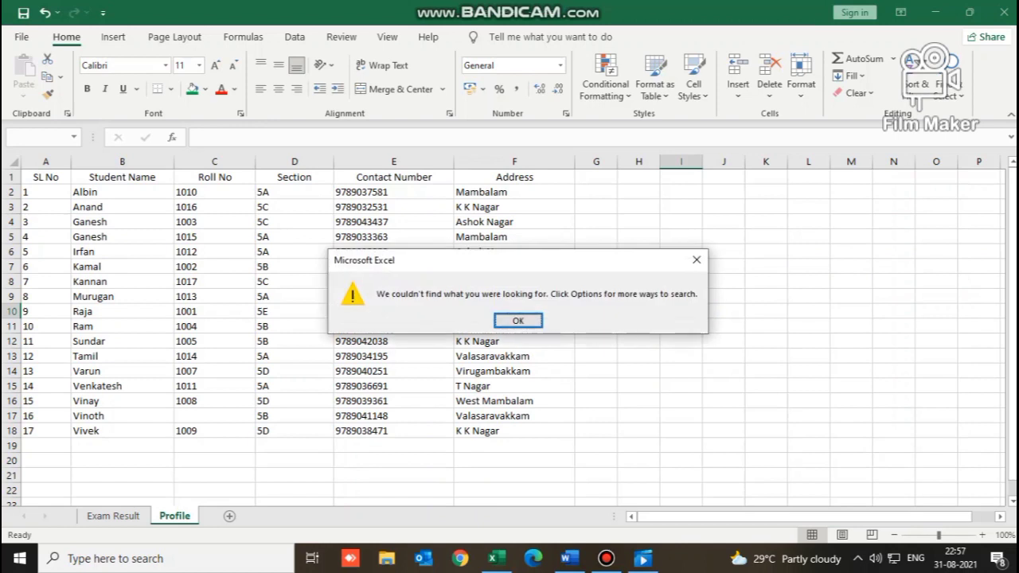
pyautogui.press('Return')
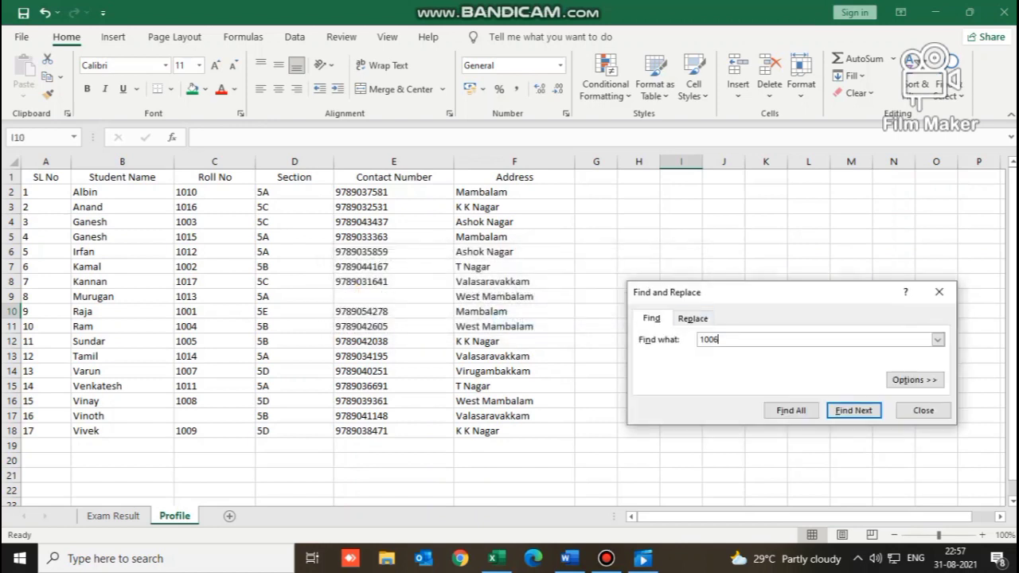
pyautogui.click(938, 292)
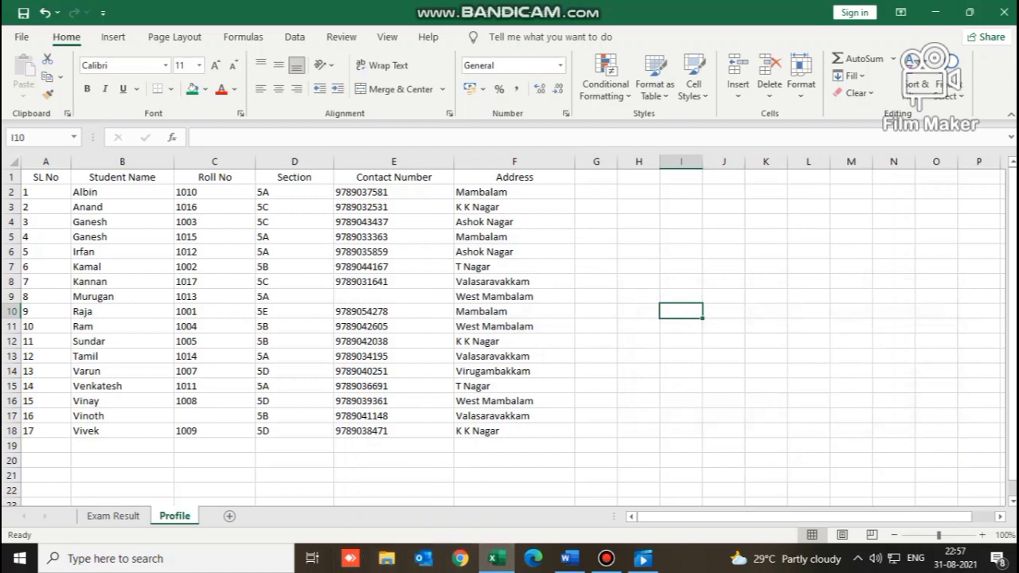
# Step: Enter the missing roll number, matching Exam Result cell C7, in cell C17 of the Profile sheet
pyautogui.click(214, 416)
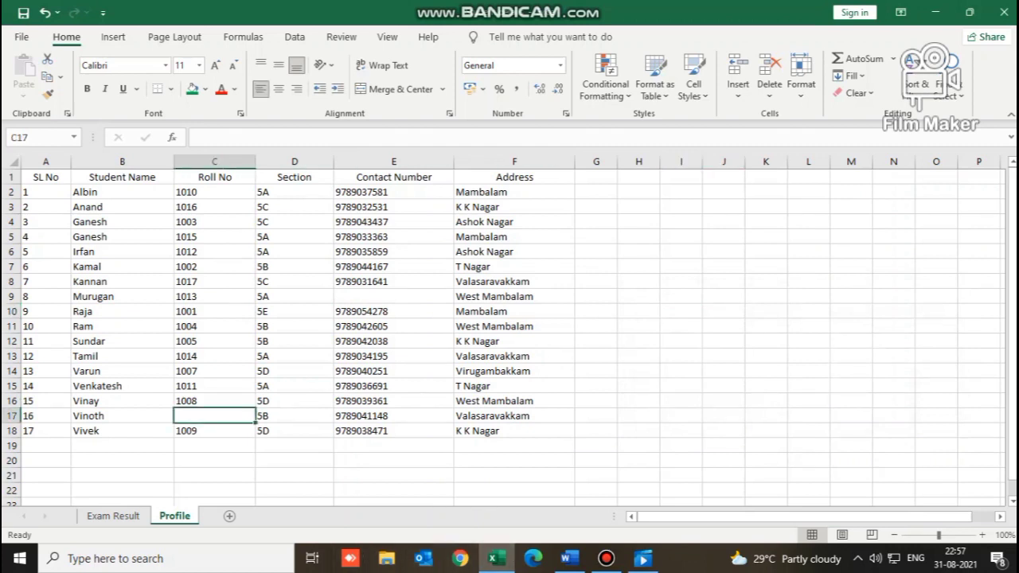
pyautogui.write('1006')
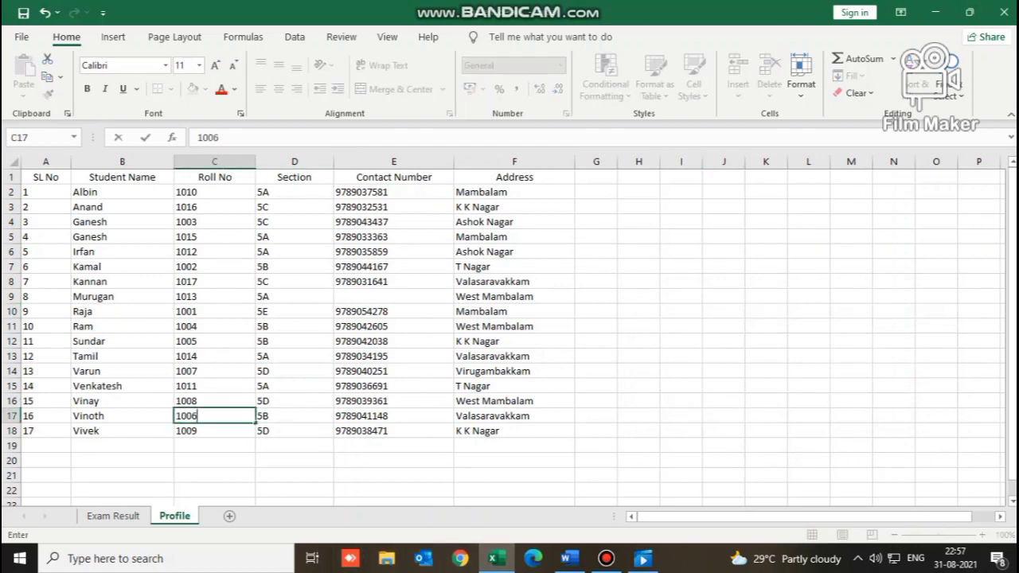
pyautogui.click(394, 386)
# Step: Remove the fill color from cells C7:D7 of the Exam Result sheet
pyautogui.click(113, 516)
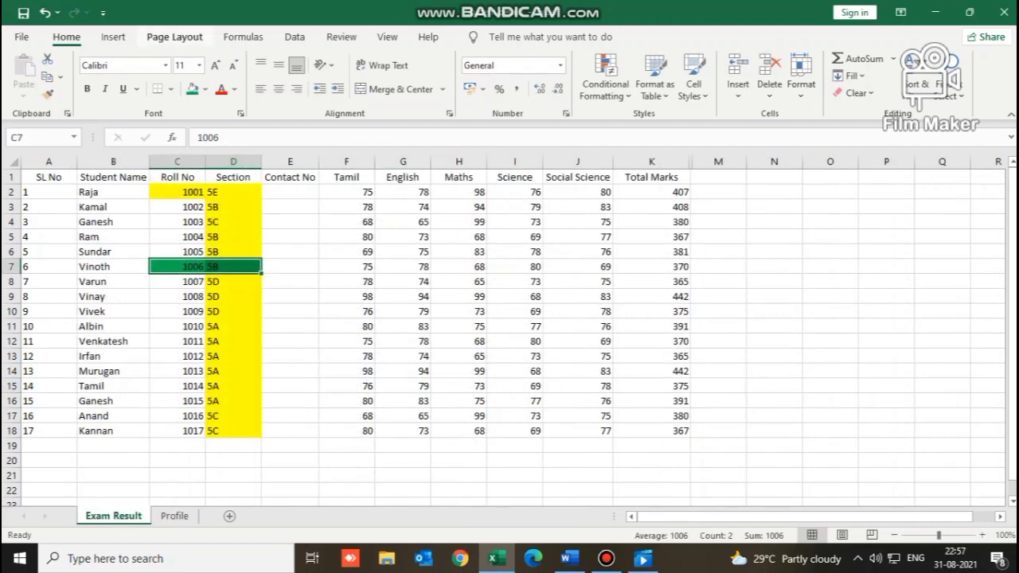
pyautogui.click(204, 90)
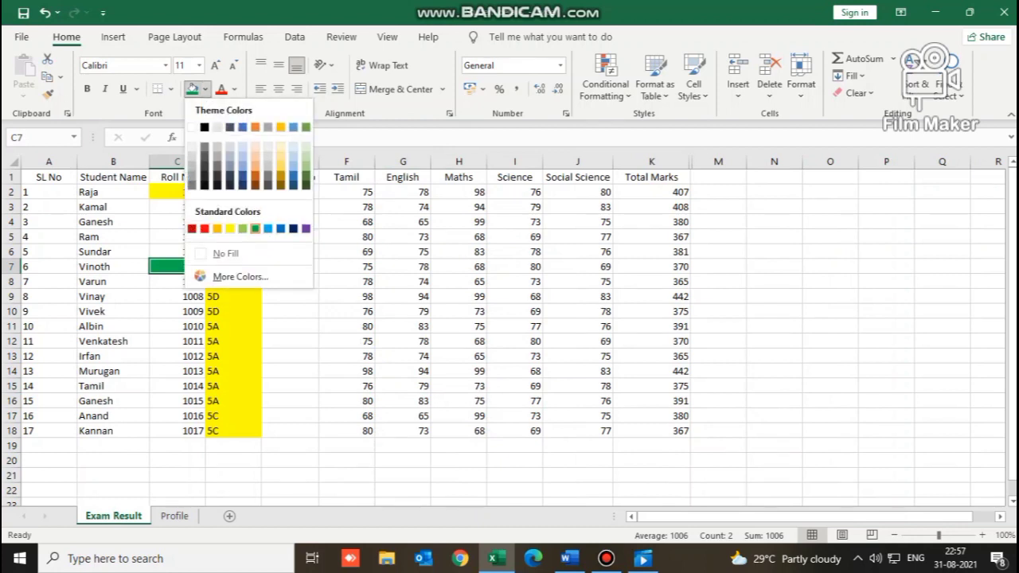
pyautogui.click(243, 253)
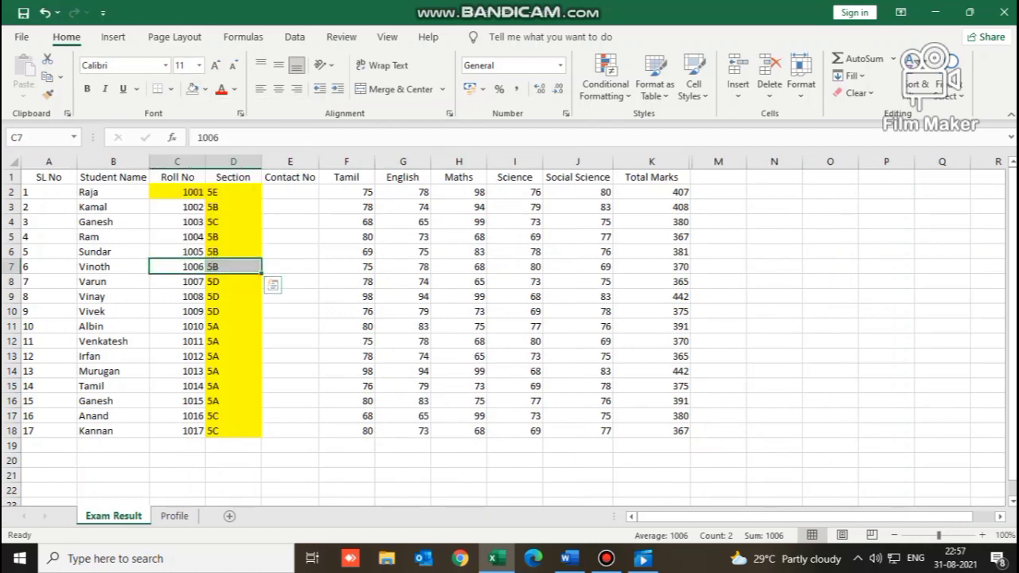
# Step: Replace the formulas in column D of the Exam Result sheet with their values using Paste Special
pyautogui.click(233, 161)
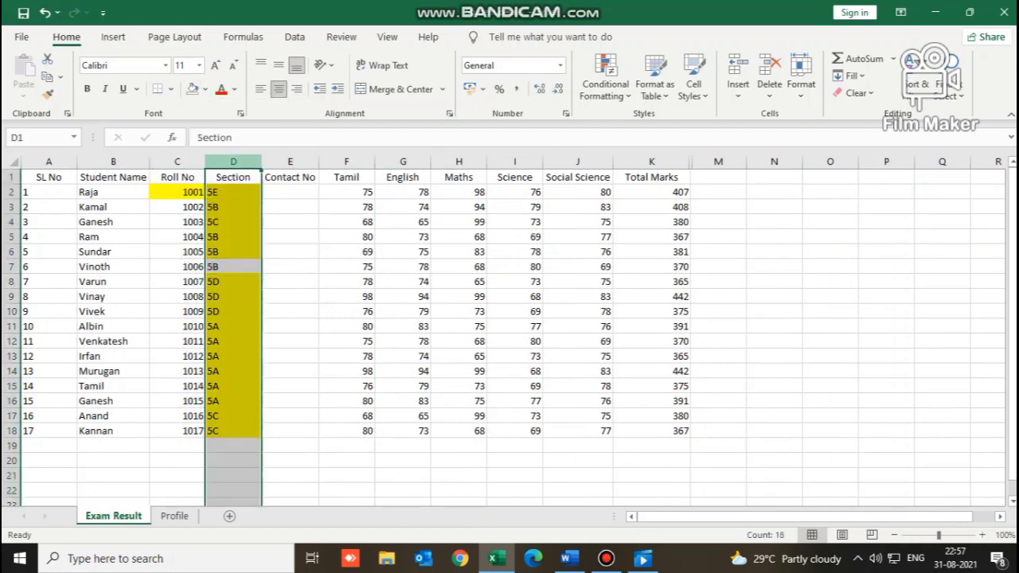
pyautogui.hotkey('ctrl', 'c')
pyautogui.hotkey('alt', 'e')
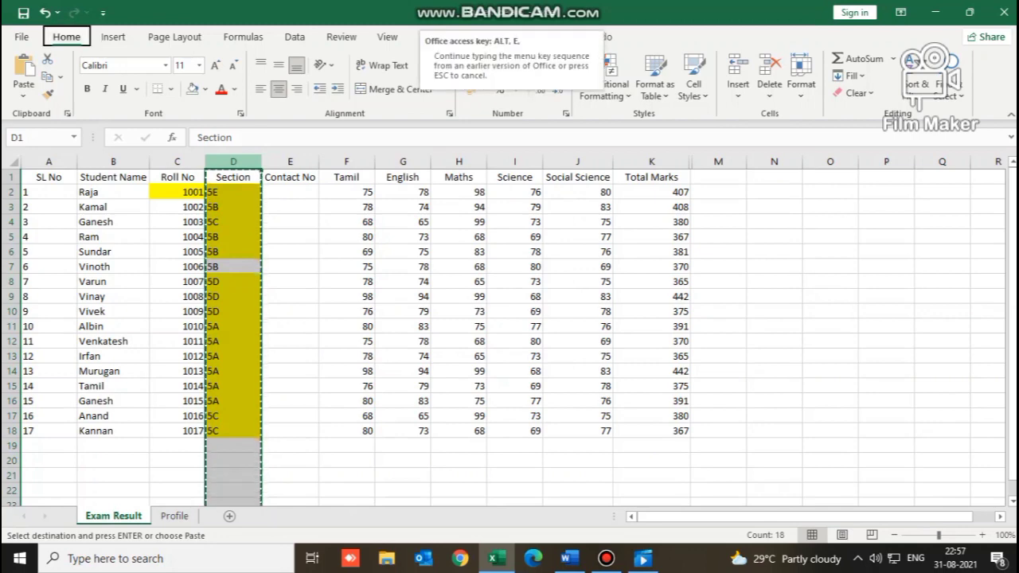
pyautogui.press('s')
pyautogui.press('v')
pyautogui.press('Return')
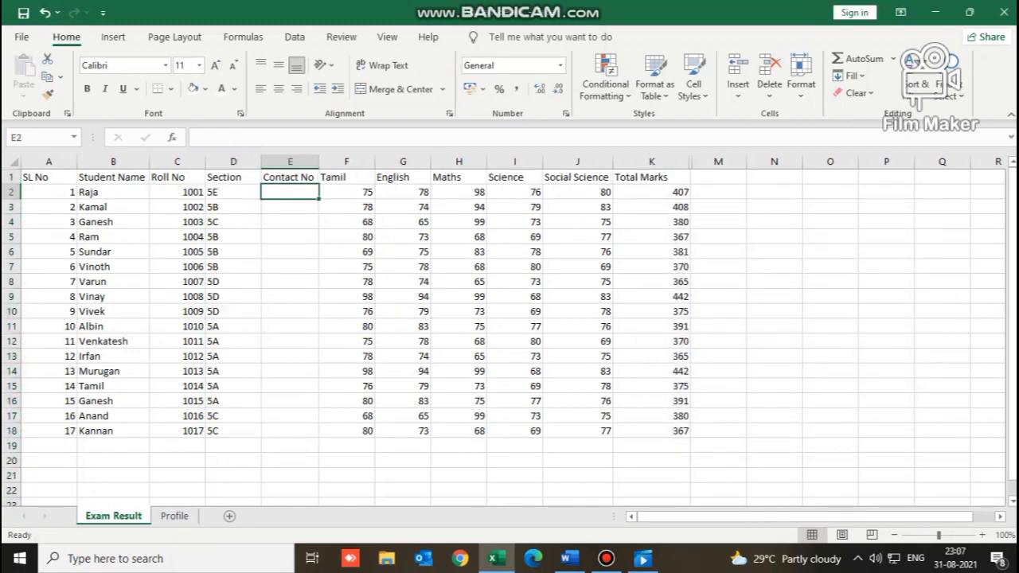
# Step: Check the contents of Section cells D2 to D5 for plain values instead of formulas
pyautogui.click(233, 191)
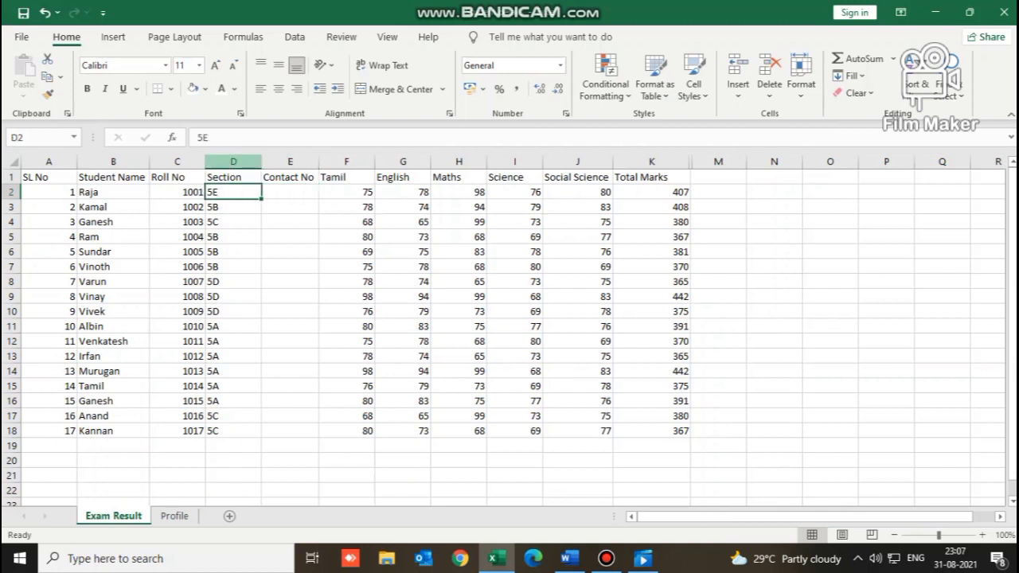
pyautogui.press('Down')
pyautogui.press('Down')
pyautogui.press('Down')
pyautogui.press('Up')
pyautogui.press('Up')
pyautogui.press('Up')
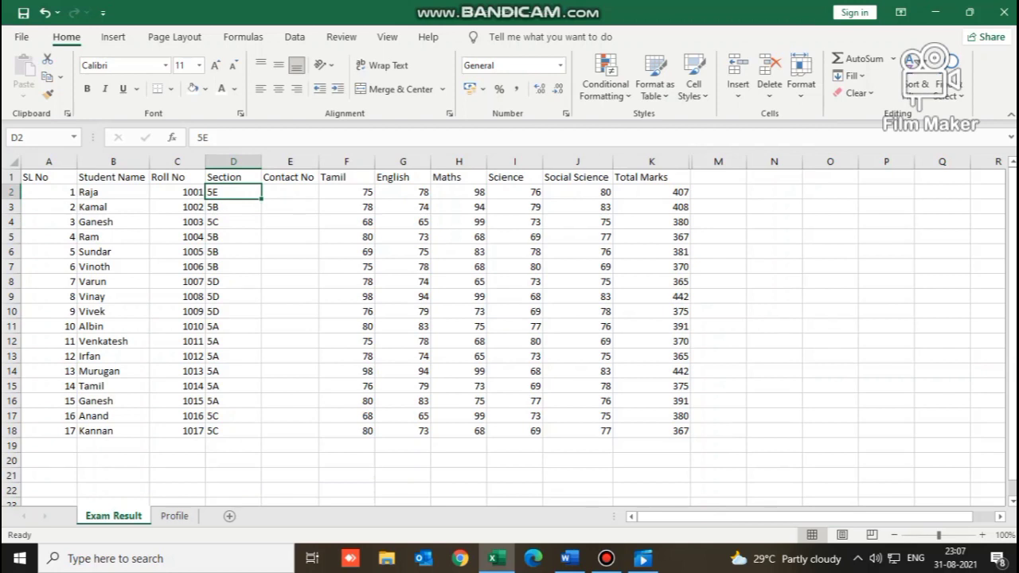
# Step: Insert the VLOOKUP function in cell E2 under Contact No and bring up its function arguments
pyautogui.press('Right')
pyautogui.press('Up')
pyautogui.hotkey('ctrl', 'space')
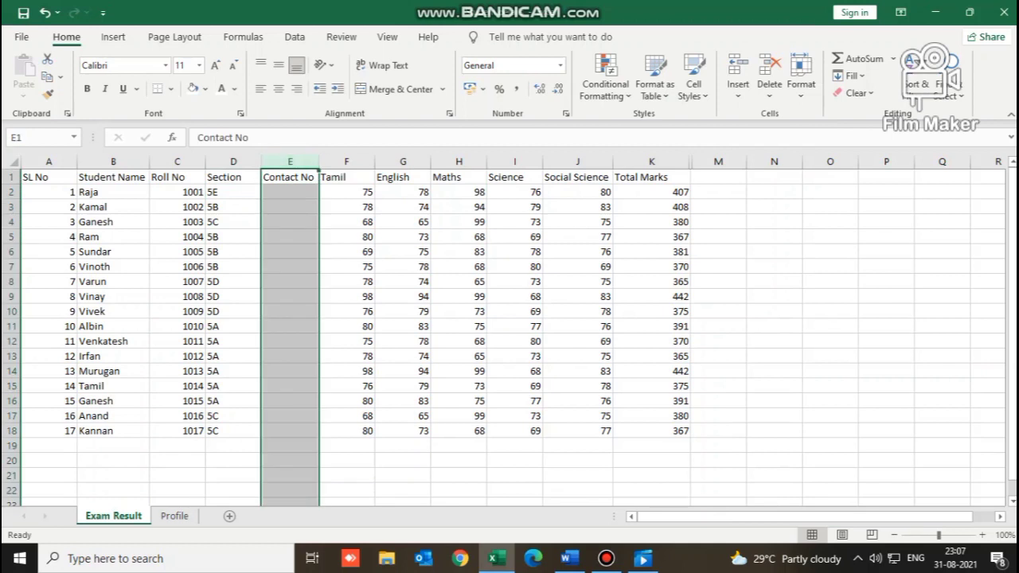
pyautogui.press('Down')
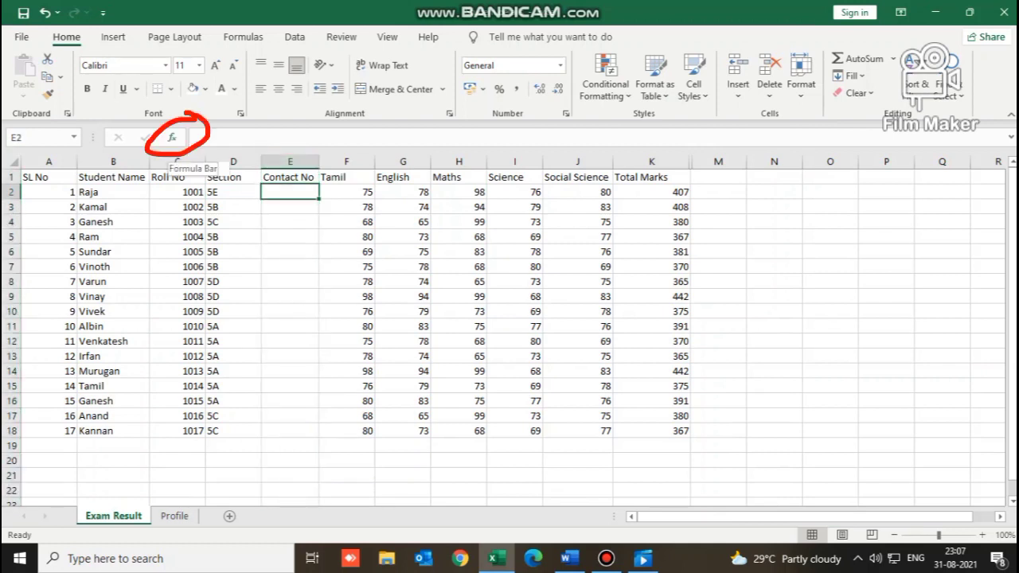
pyautogui.click(171, 137)
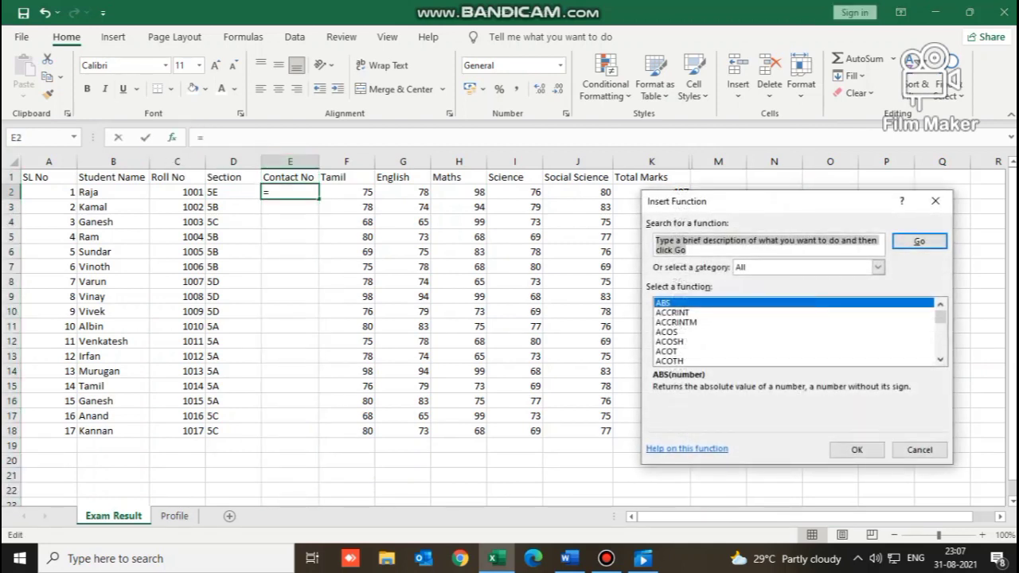
pyautogui.click(690, 342)
pyautogui.press('v')
pyautogui.press('Down')
pyautogui.press('Down')
pyautogui.press('Down')
pyautogui.press('Down')
pyautogui.press('Down')
pyautogui.press('Down')
pyautogui.press('Down')
pyautogui.press('Down')
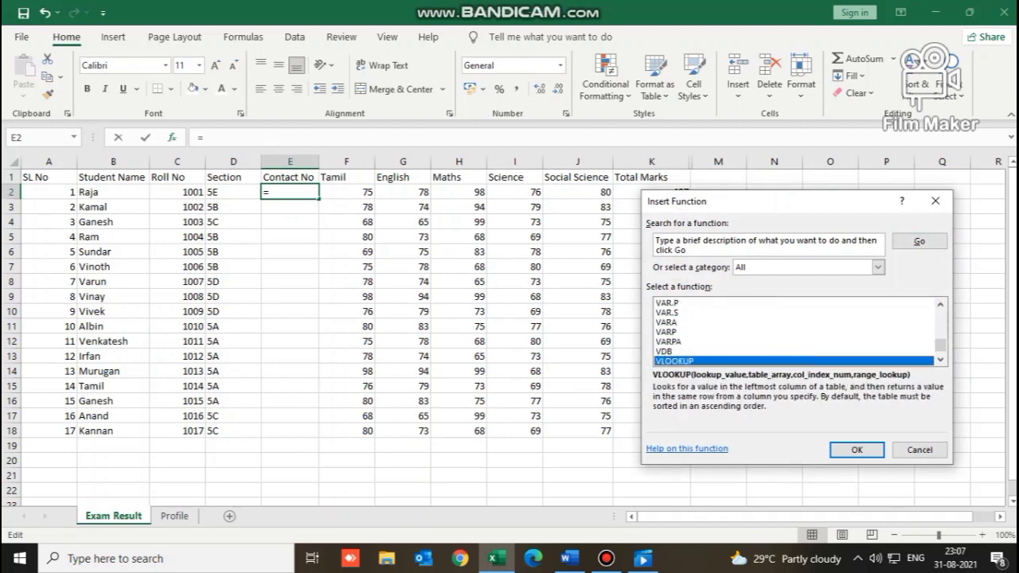
pyautogui.press('Return')
# Step: Set the lookup value to C2 and the table array to columns C:E of the Profile sheet
pyautogui.write('C2')
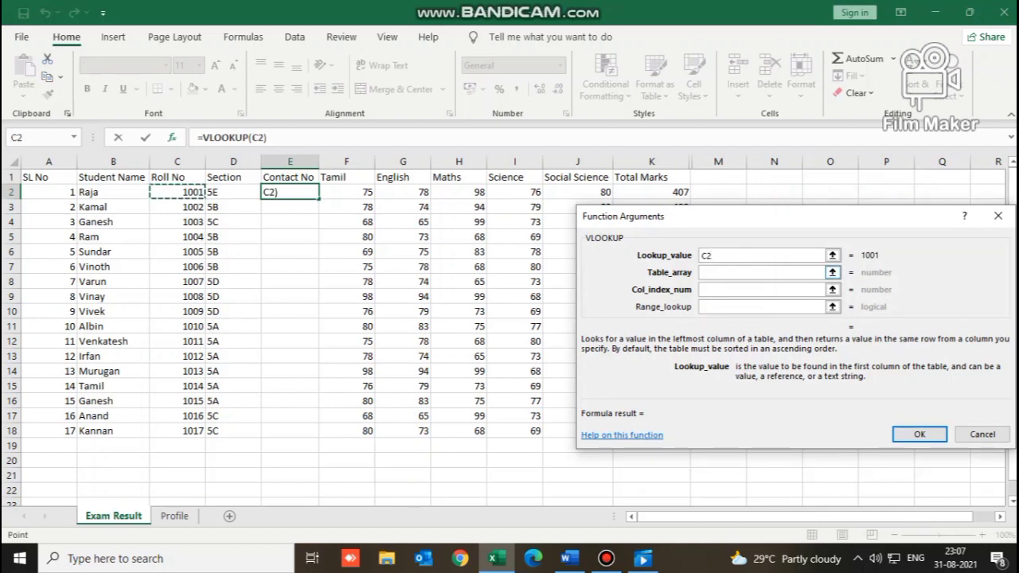
pyautogui.press('Tab')
pyautogui.click(174, 515)
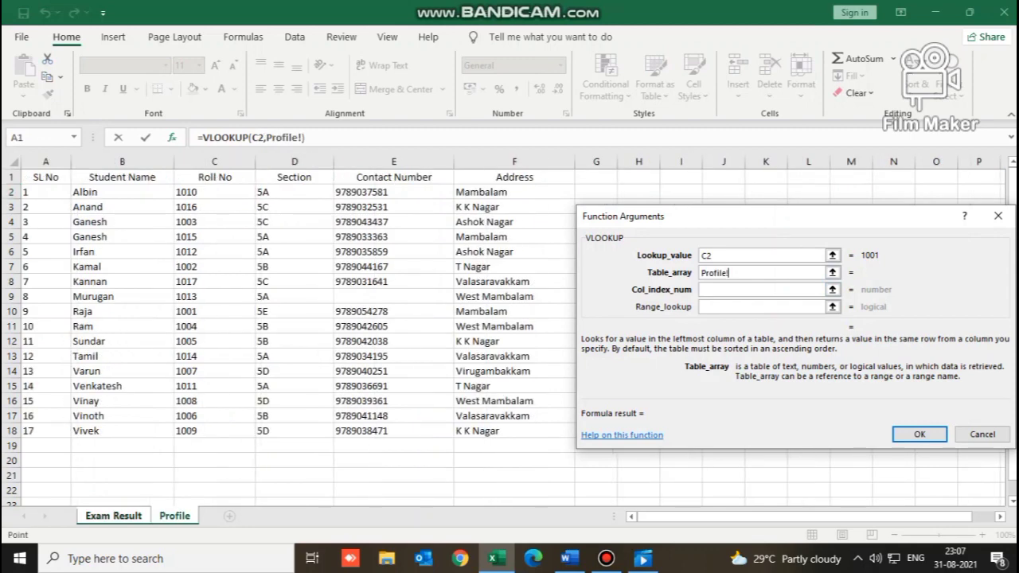
pyautogui.moveTo(214, 162); pyautogui.dragTo(446, 162)
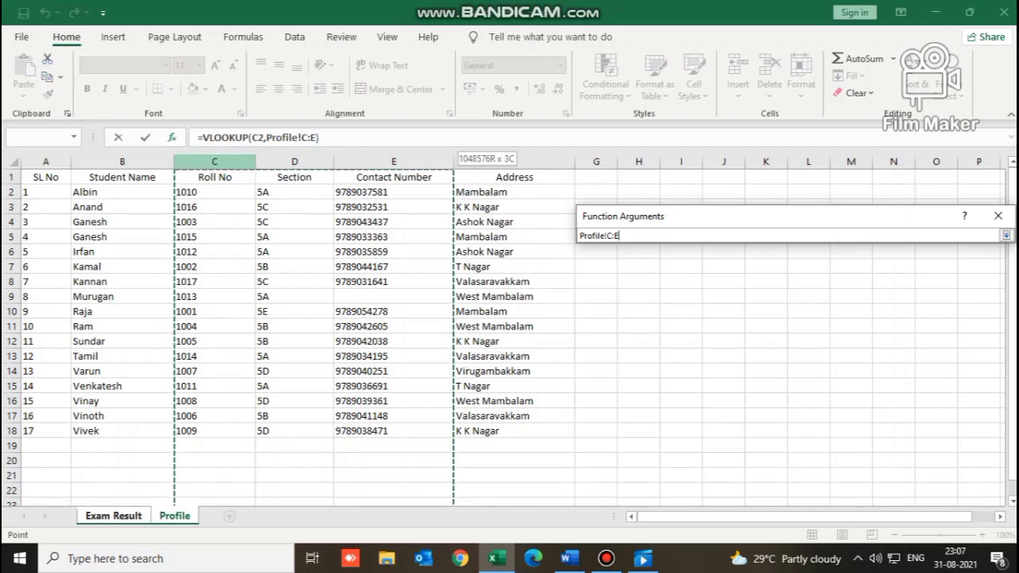
# Step: Complete the VLOOKUP in E2 with column index number 3 and range lookup 0
pyautogui.press('Tab')
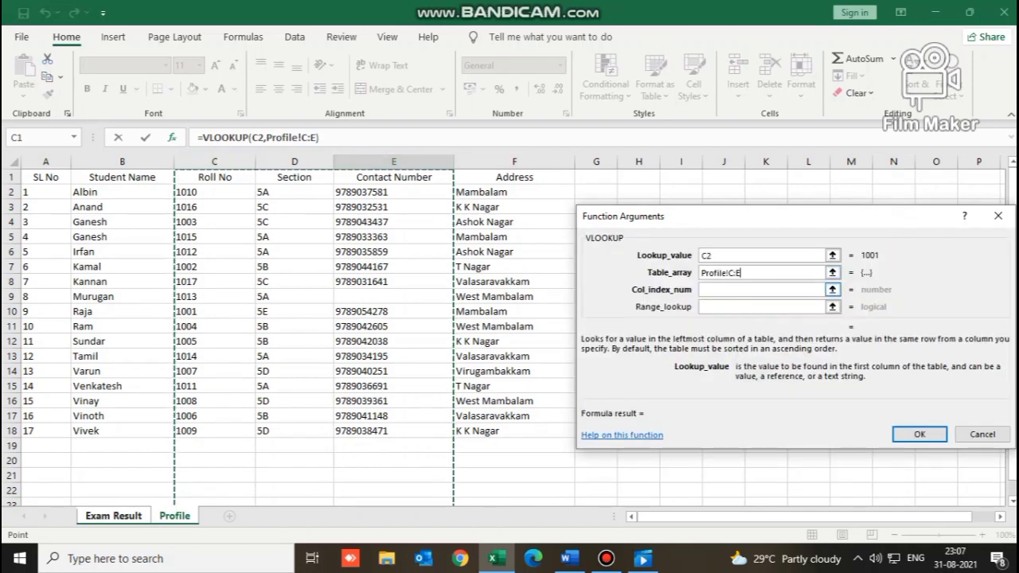
pyautogui.write('3')
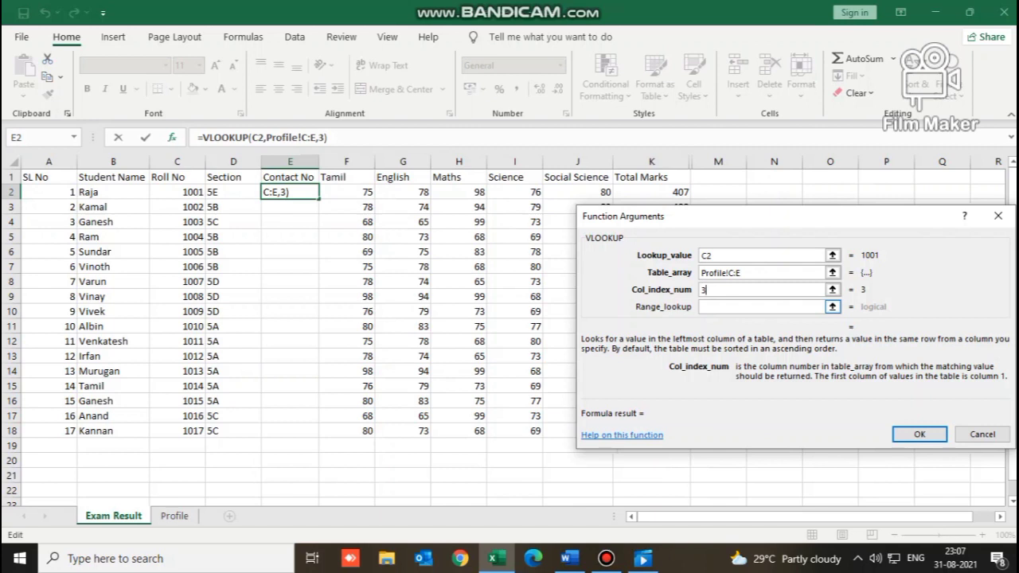
pyautogui.press('Tab')
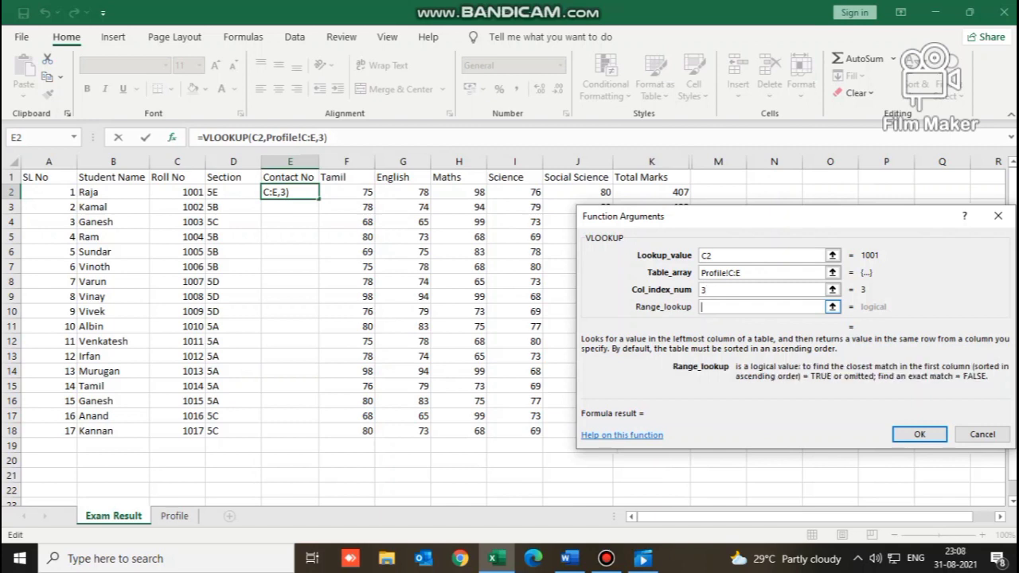
pyautogui.write('0')
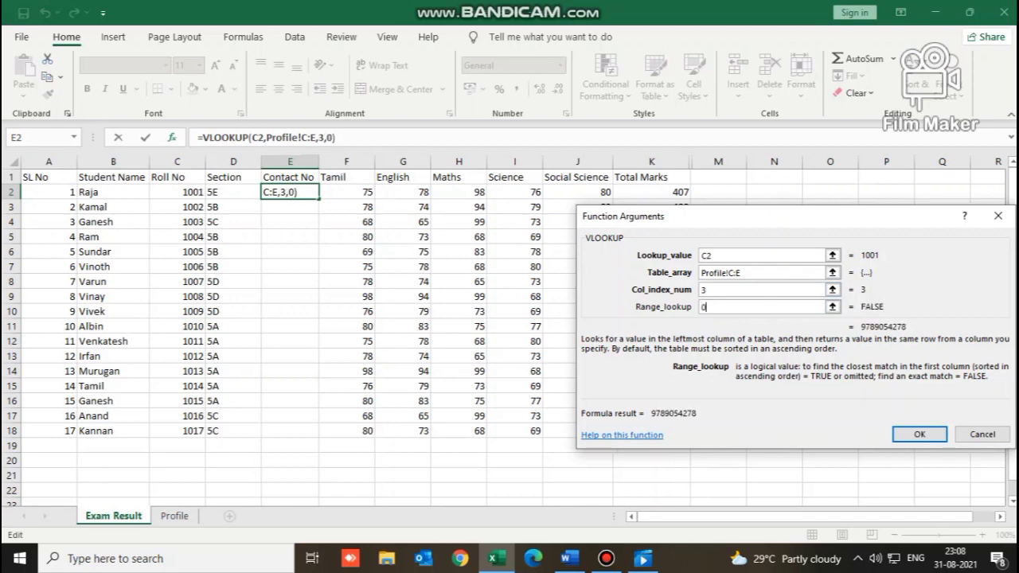
pyautogui.press('Return')
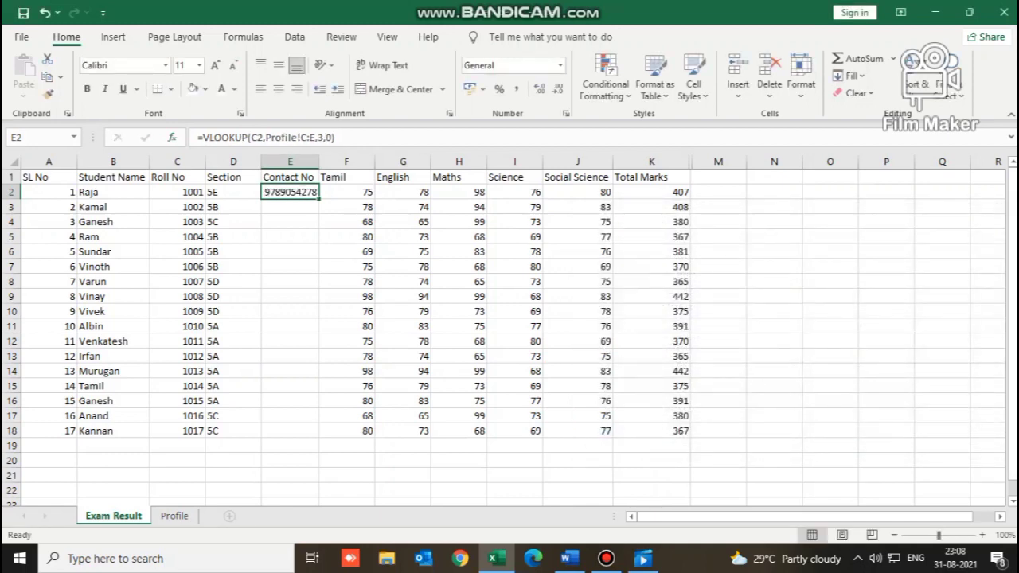
# Step: Fill cells C2 to E2 of the Exam Result sheet with light green
pyautogui.moveTo(171, 192); pyautogui.dragTo(290, 192)
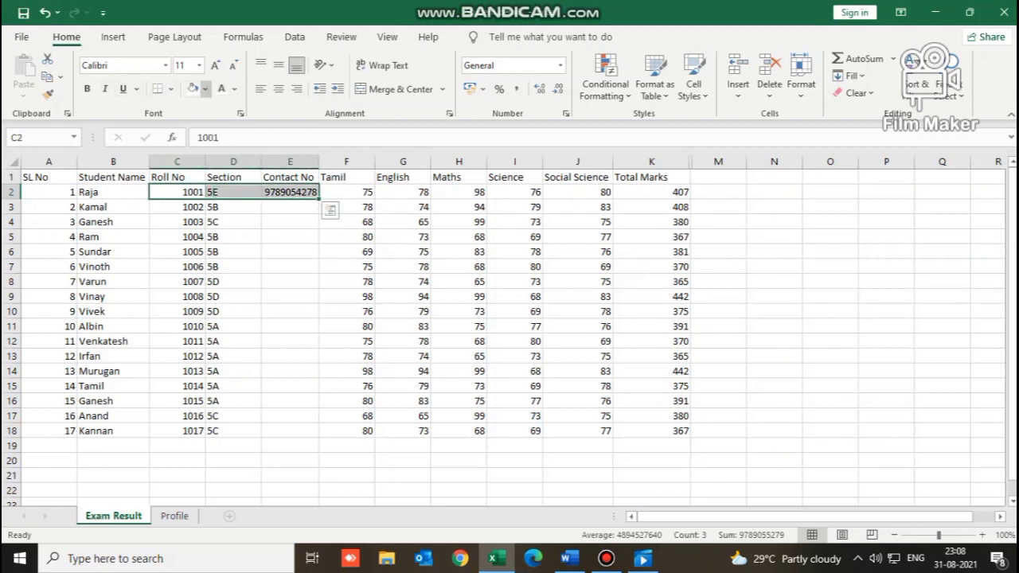
pyautogui.click(205, 88)
pyautogui.click(240, 228)
pyautogui.click(289, 237)
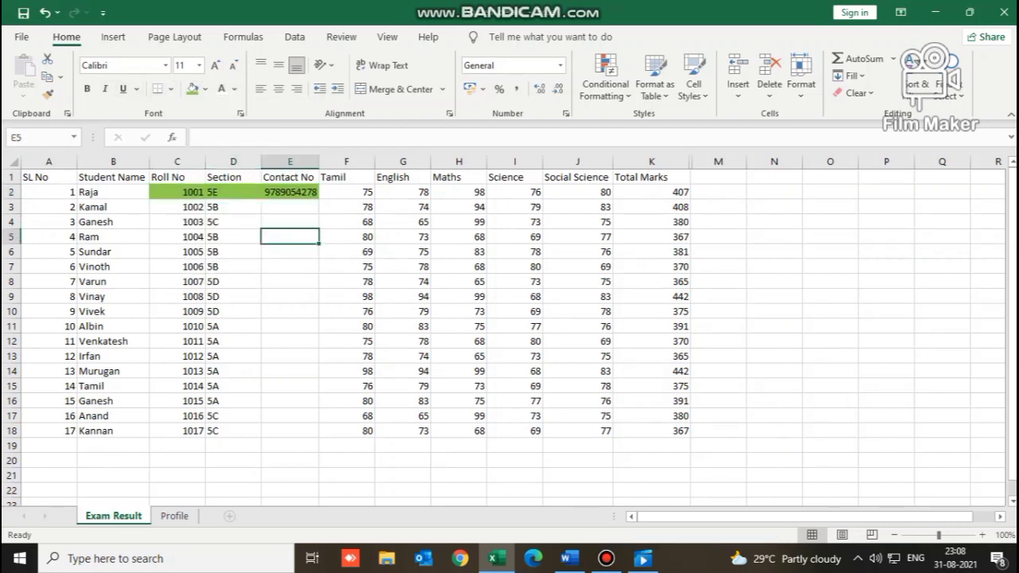
# Step: Copy the Contact No formula from E2 into cells E3 to E18
pyautogui.click(289, 191)
pyautogui.hotkey('ctrl', 'c')
pyautogui.moveTo(289, 207); pyautogui.dragTo(289, 430)
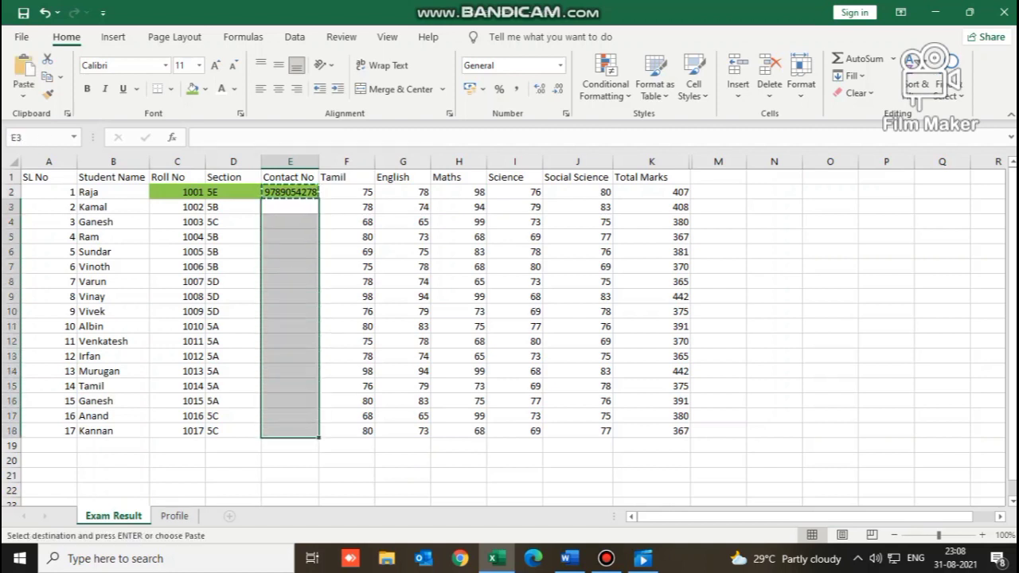
pyautogui.hotkey('ctrl', 'v')
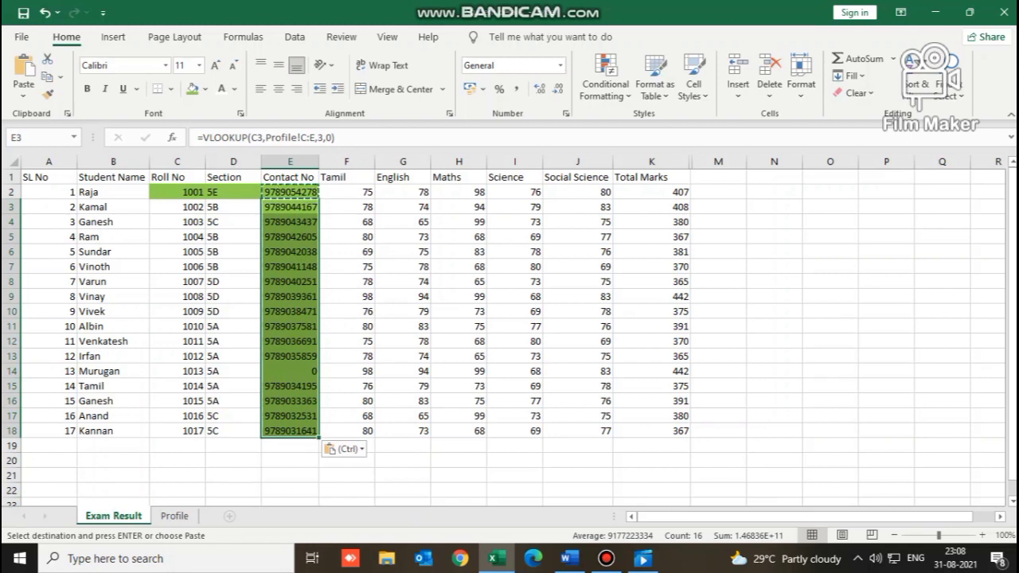
# Step: Fill cells C14 to E14 of the Exam Result sheet with yellow
pyautogui.click(289, 371)
pyautogui.moveTo(177, 371); pyautogui.dragTo(290, 371)
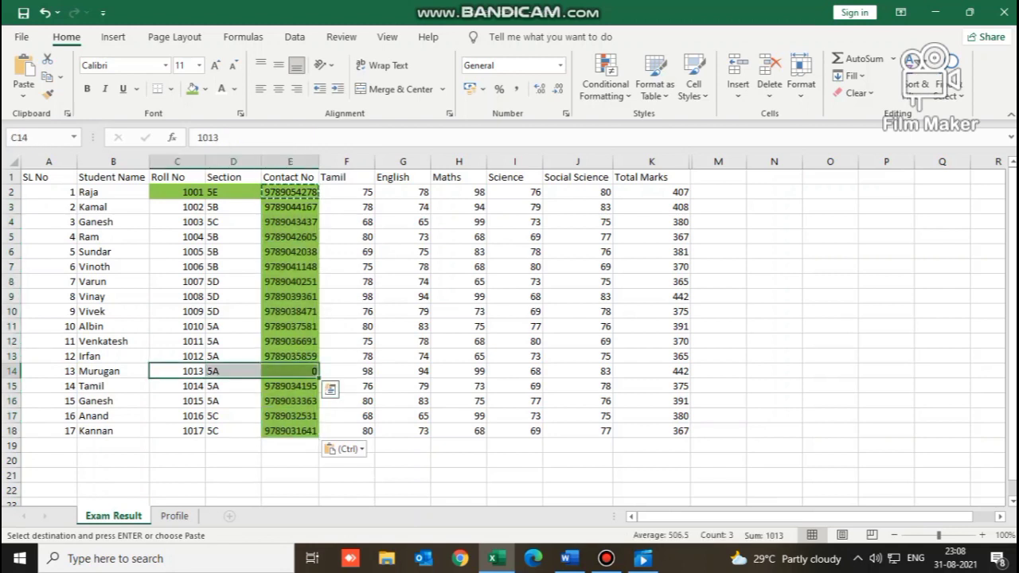
pyautogui.click(205, 88)
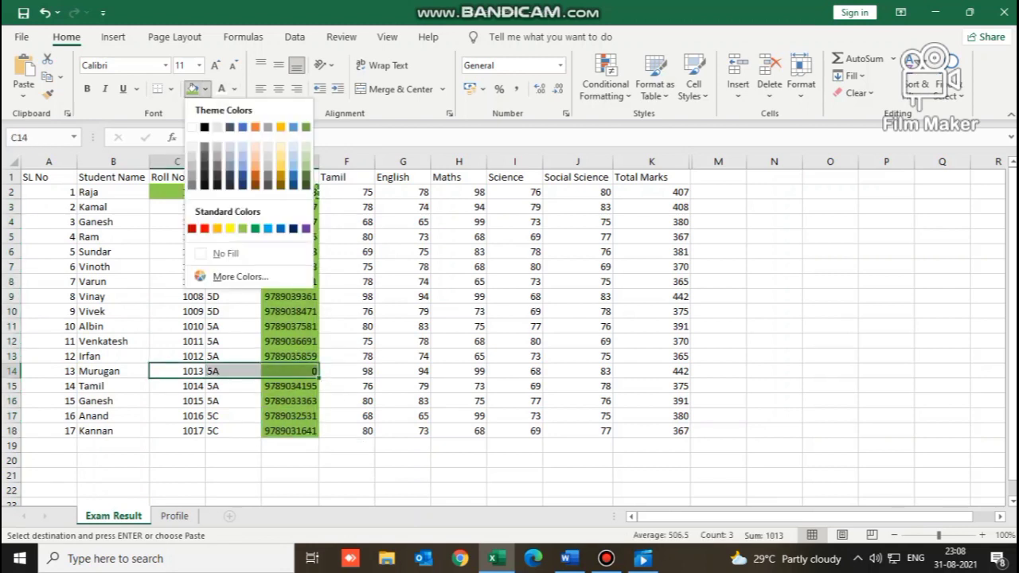
pyautogui.click(229, 225)
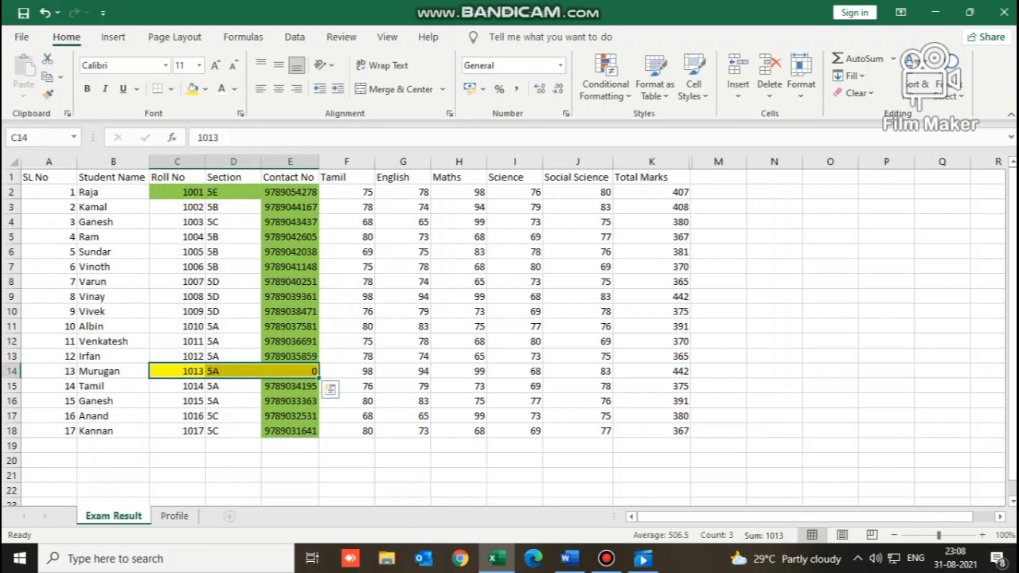
# Step: Compare the contact number in row 14 of the Exam Result sheet with the same student's entry in row 9 of the Profile sheet
pyautogui.moveTo(178, 267)
pyautogui.mouseDown()
pyautogui.moveTo(291, 266)
pyautogui.moveTo(191, 266)
pyautogui.mouseUp()
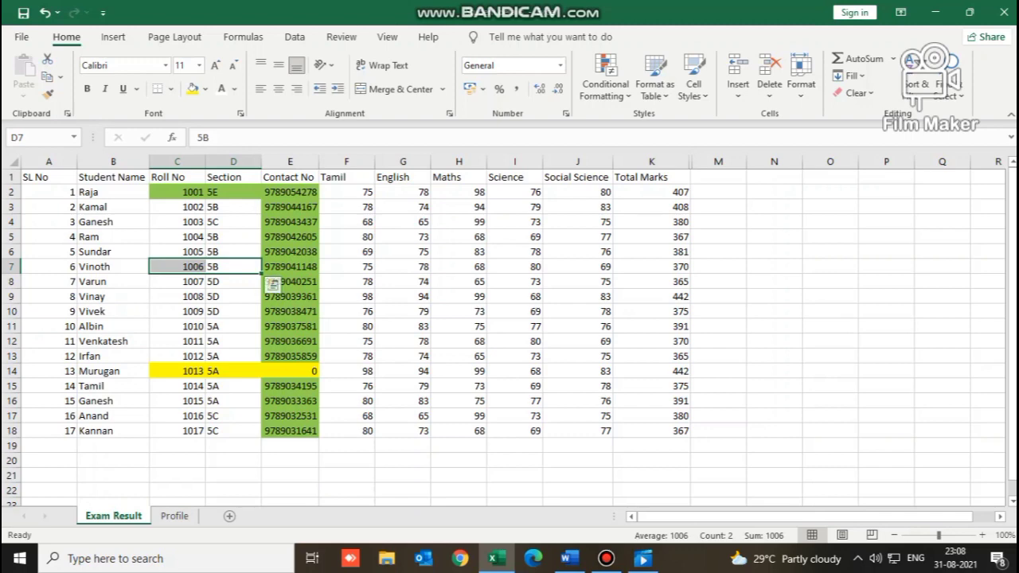
pyautogui.click(174, 516)
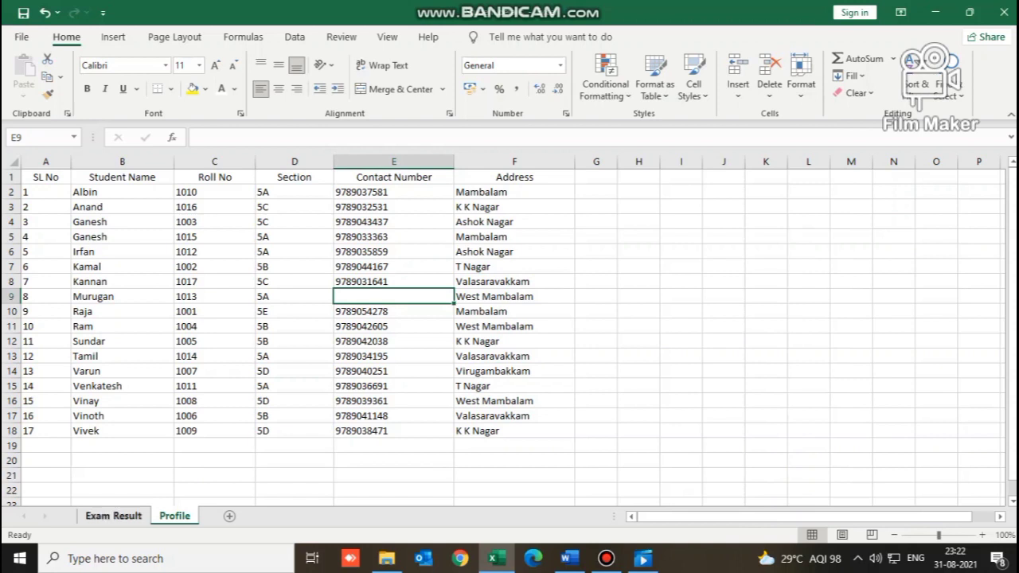
pyautogui.click(113, 516)
pyautogui.click(176, 267)
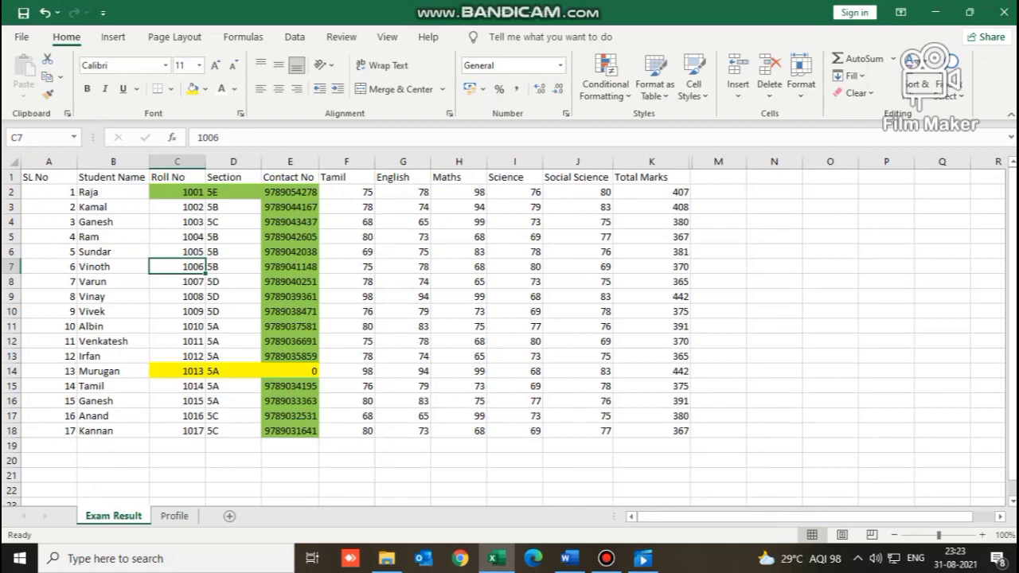
pyautogui.click(176, 372)
pyautogui.click(174, 517)
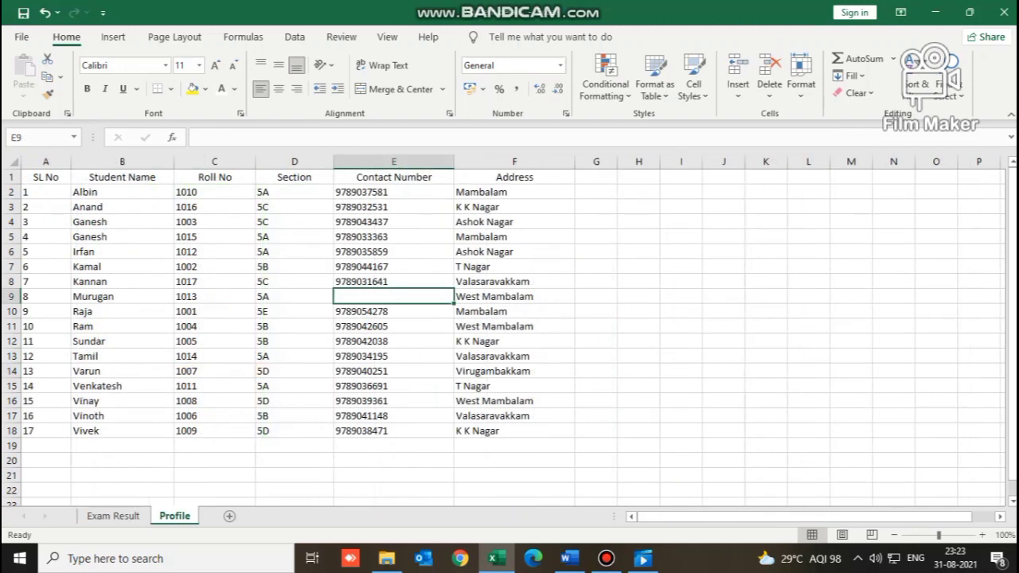
pyautogui.click(214, 297)
pyautogui.click(393, 297)
pyautogui.click(113, 516)
pyautogui.click(350, 371)
pyautogui.click(295, 371)
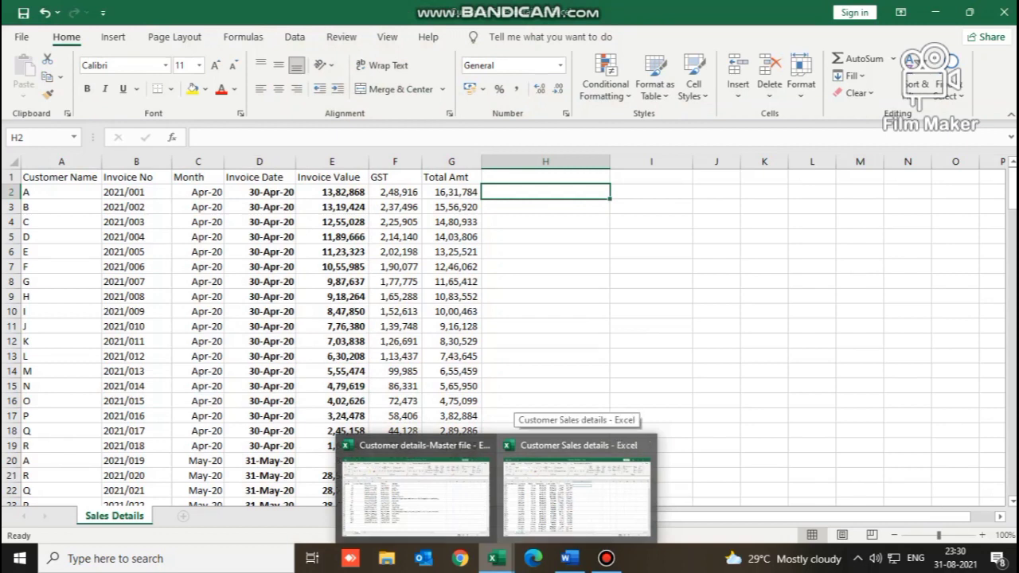
# Step: Examine the Customer Name, Invoice No, Month and Invoice Date headings in the Customer Sales details workbook
pyautogui.click(56, 178)
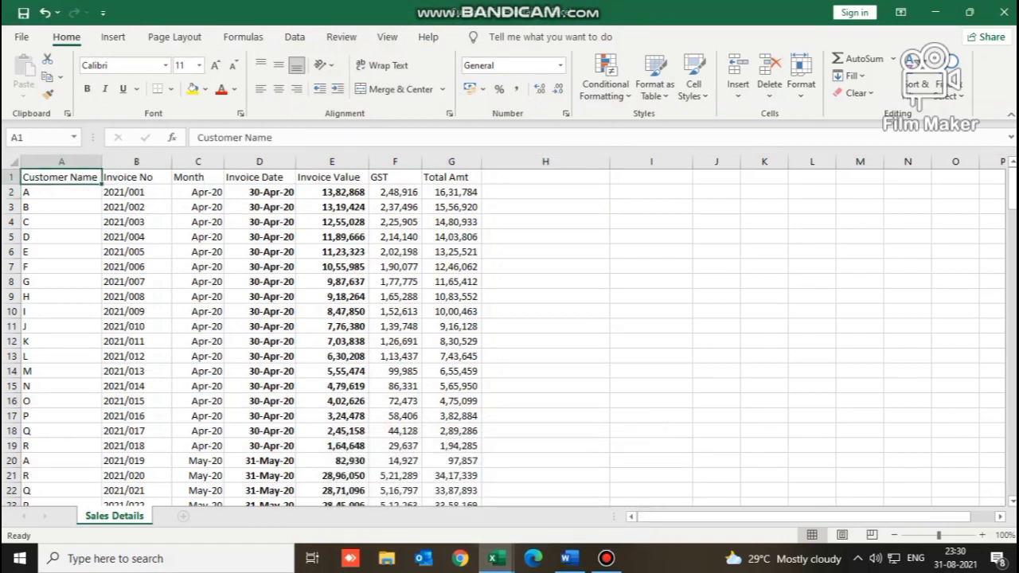
pyautogui.click(136, 178)
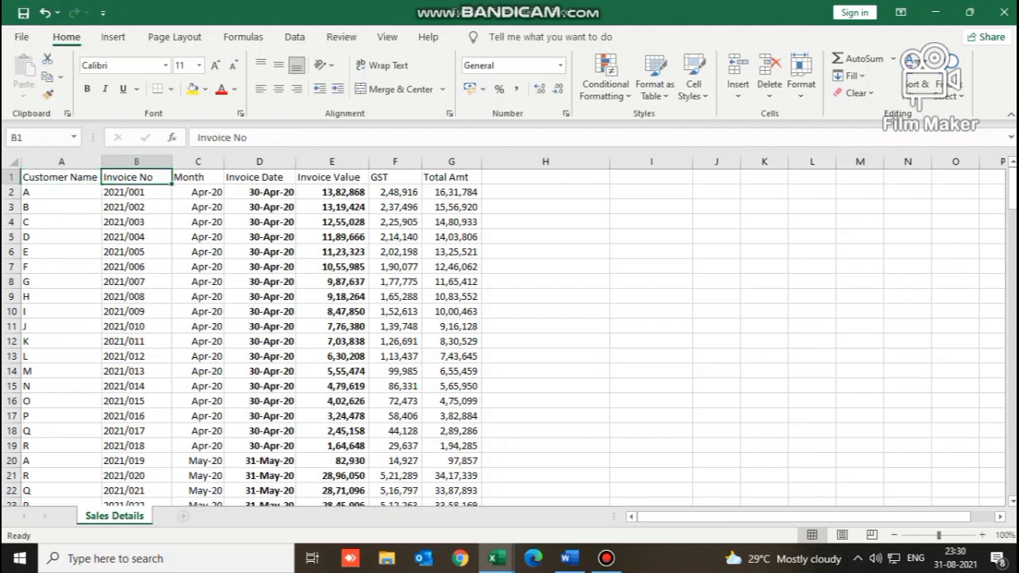
pyautogui.click(198, 177)
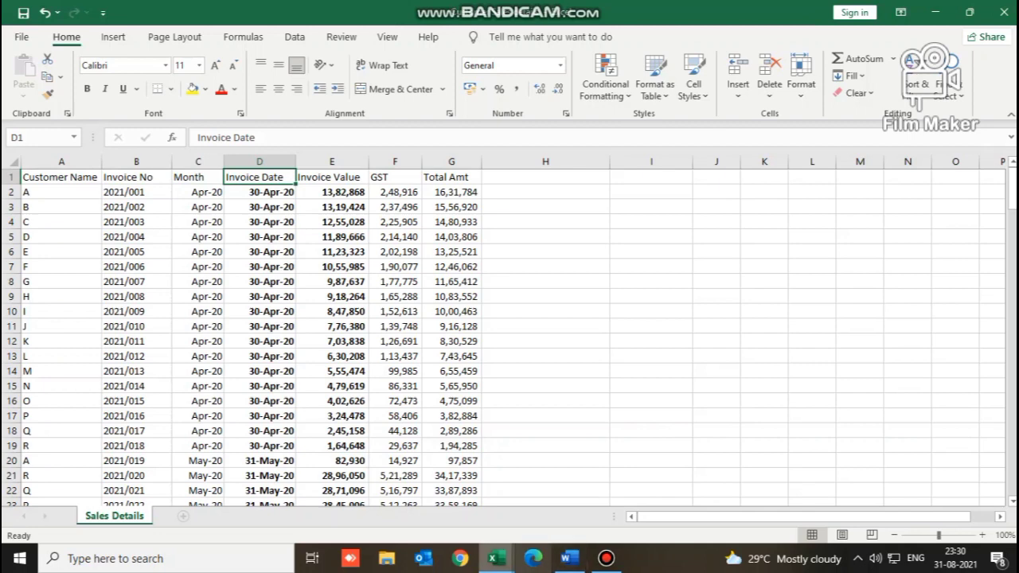
# Step: Switch to the Customer details-Master file workbook and examine its Customer Name, GSTIN No, PAN No and Address headings
pyautogui.moveTo(493, 558)
pyautogui.click(409, 482)
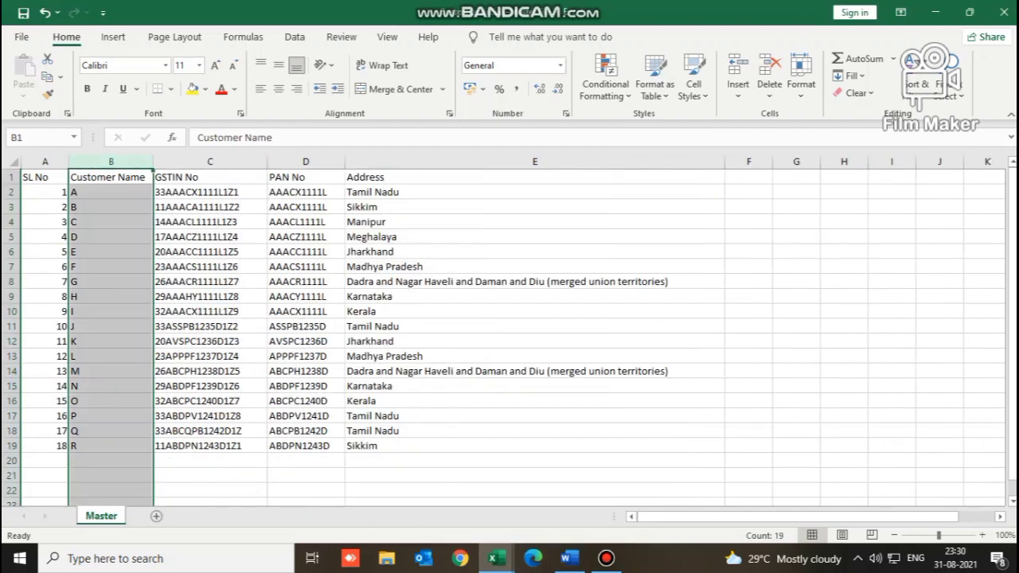
pyautogui.click(111, 177)
pyautogui.click(209, 177)
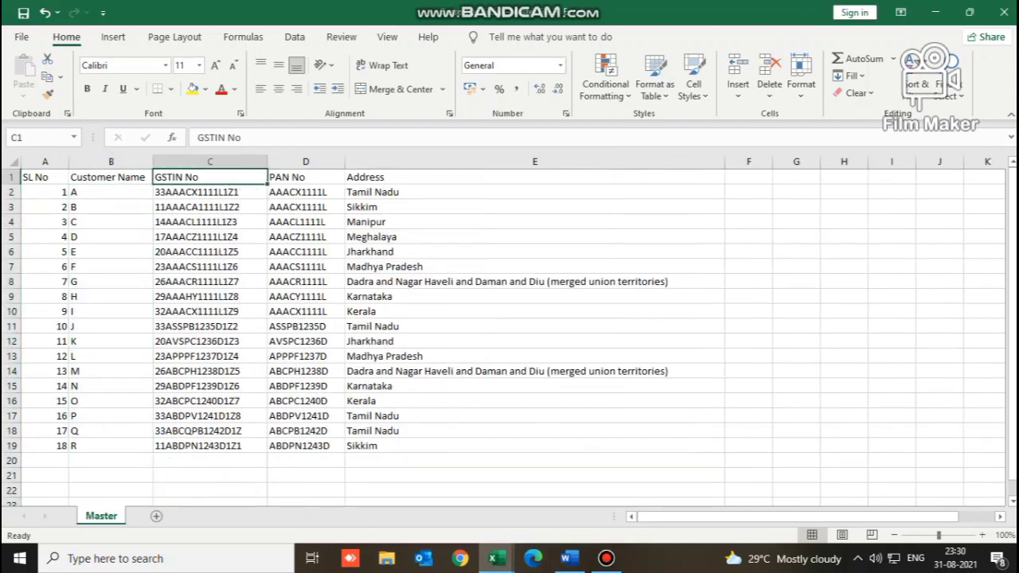
pyautogui.click(305, 177)
pyautogui.click(534, 177)
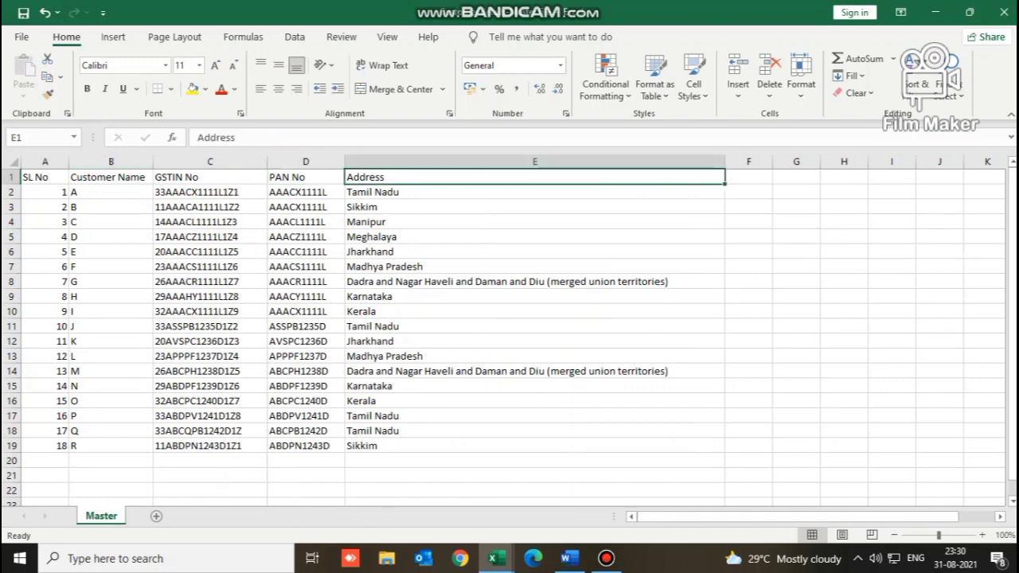
# Step: Compare the Customer Name column of the Master sheet with the one in the Customer Sales details workbook
pyautogui.click(110, 162)
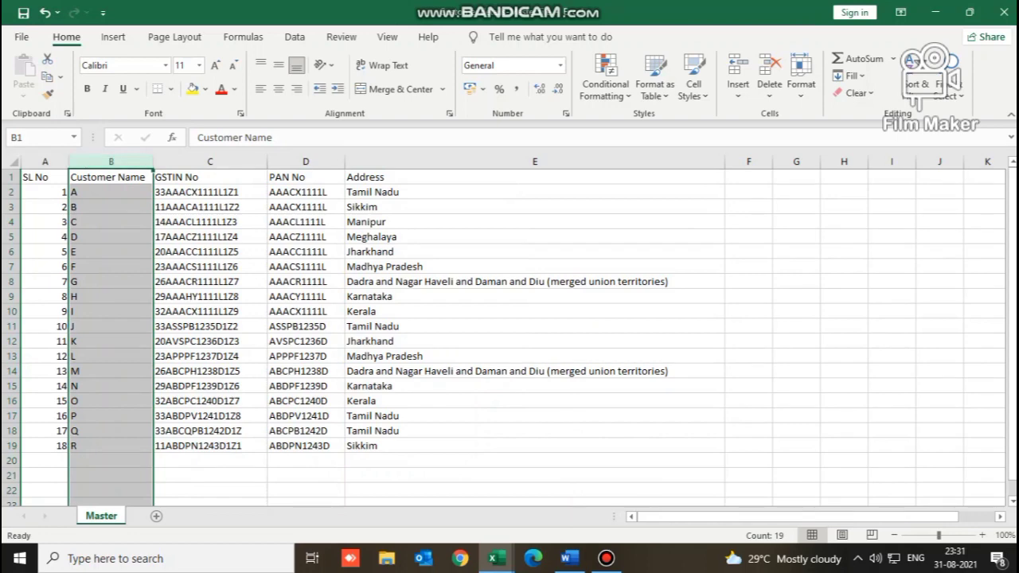
pyautogui.moveTo(493, 558)
pyautogui.click(575, 491)
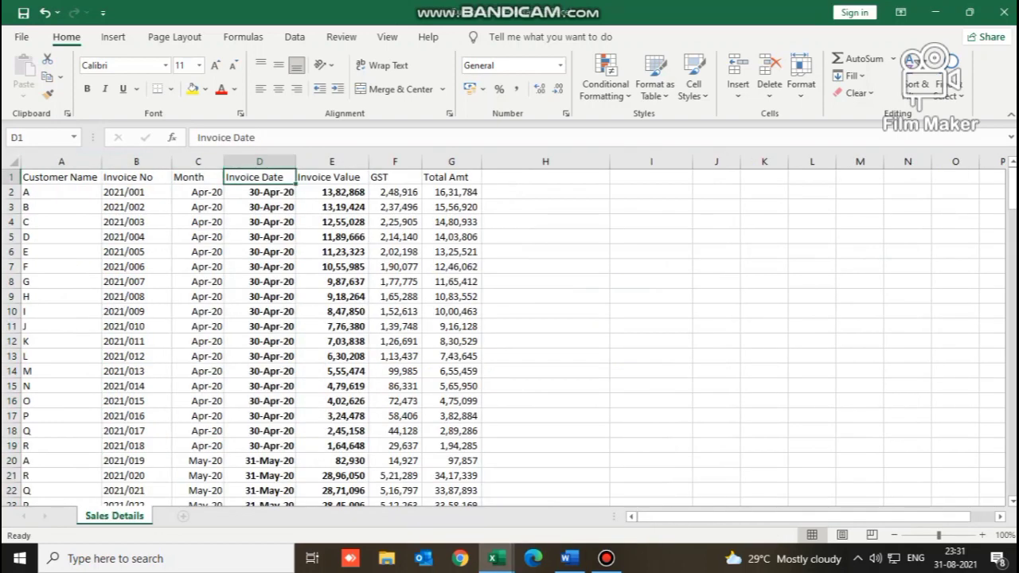
pyautogui.click(61, 162)
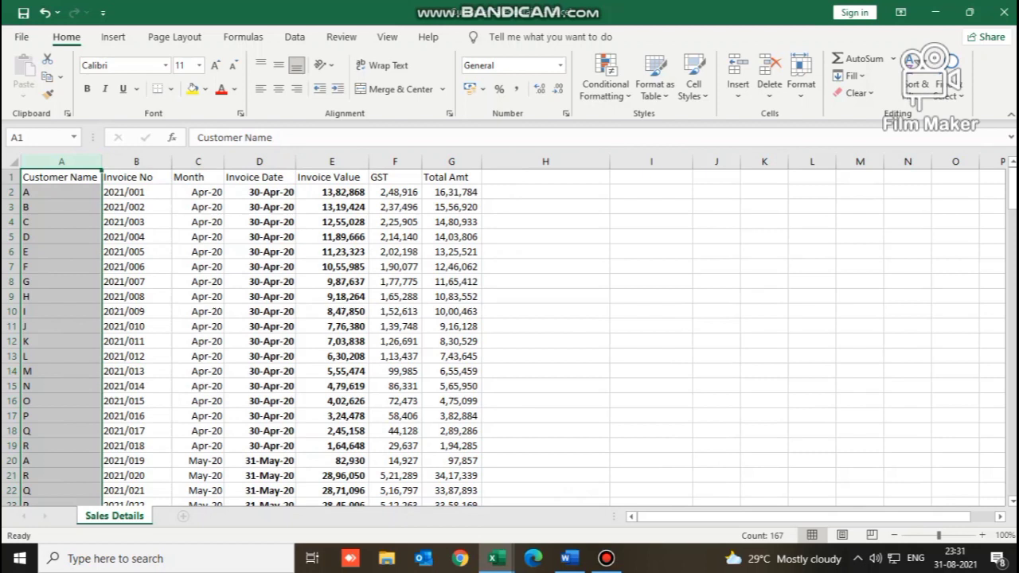
# Step: Add the headings GSTIN No in H1 and PAN No in I1 of the Sales Details sheet
pyautogui.click(545, 326)
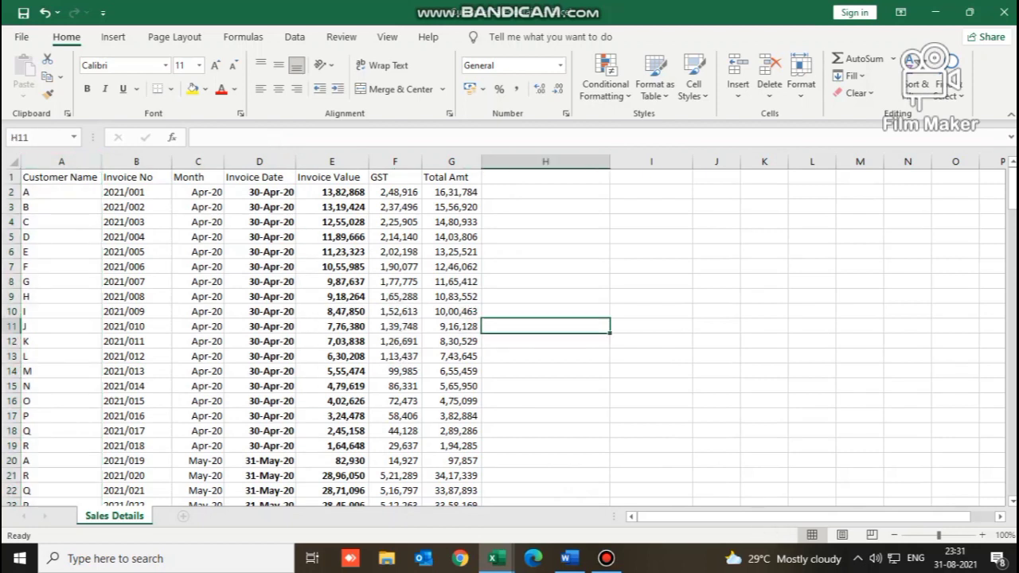
pyautogui.hotkey('ctrl', 'Up')
pyautogui.press('Right')
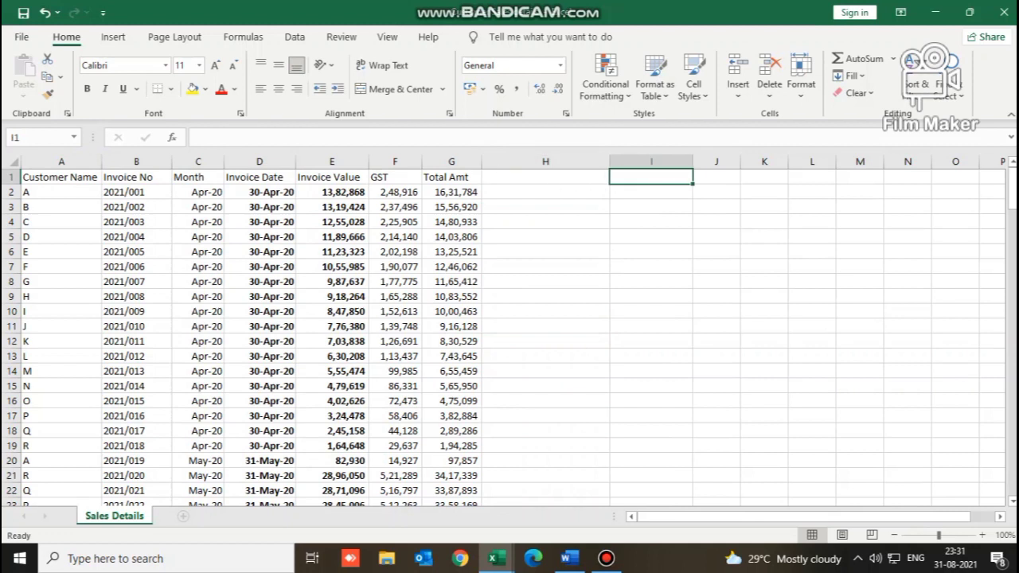
pyautogui.press('Left')
pyautogui.write('GS')
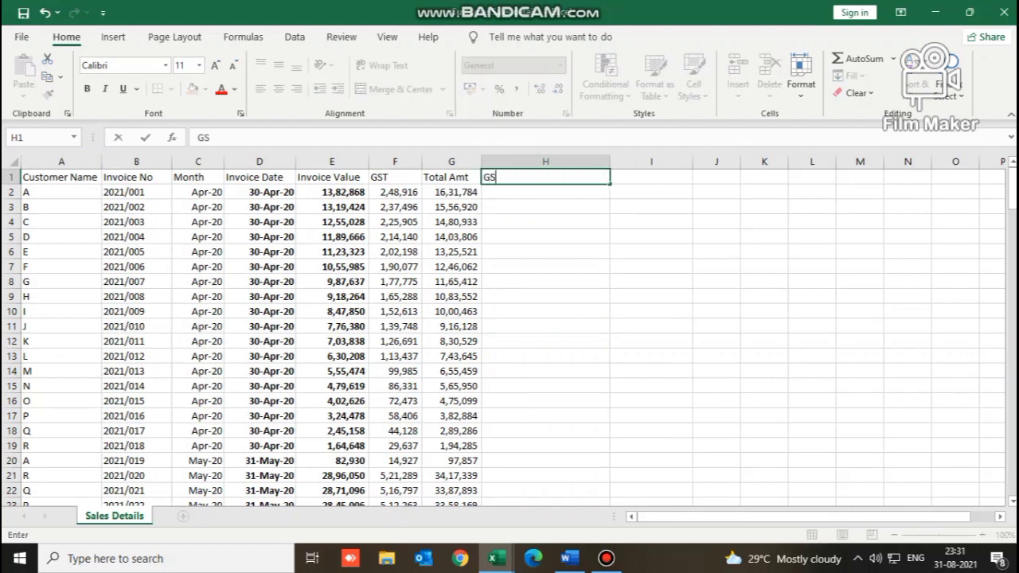
pyautogui.write('TIN No')
pyautogui.press('Tab')
pyautogui.write('PAN No')
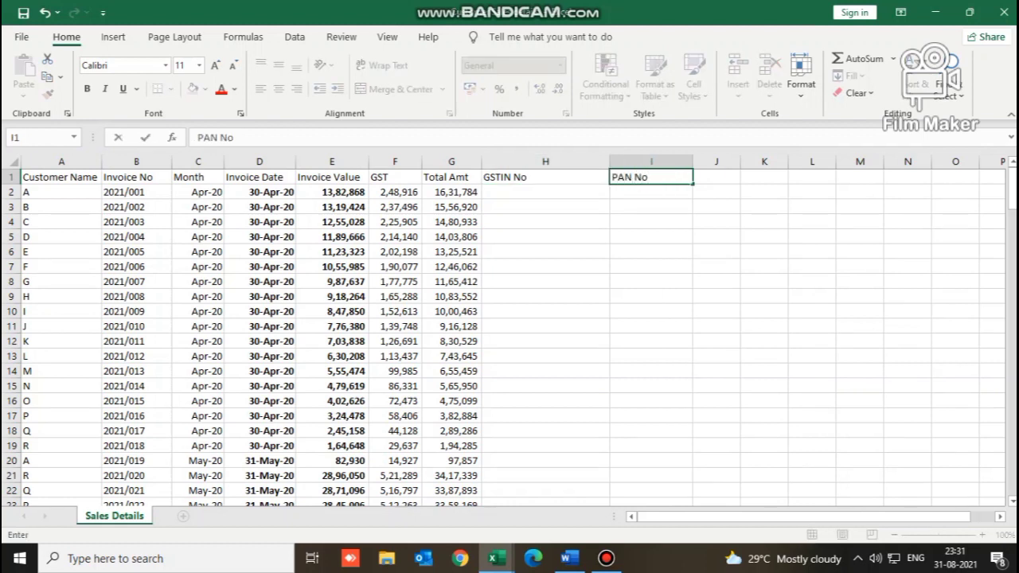
pyautogui.click(545, 222)
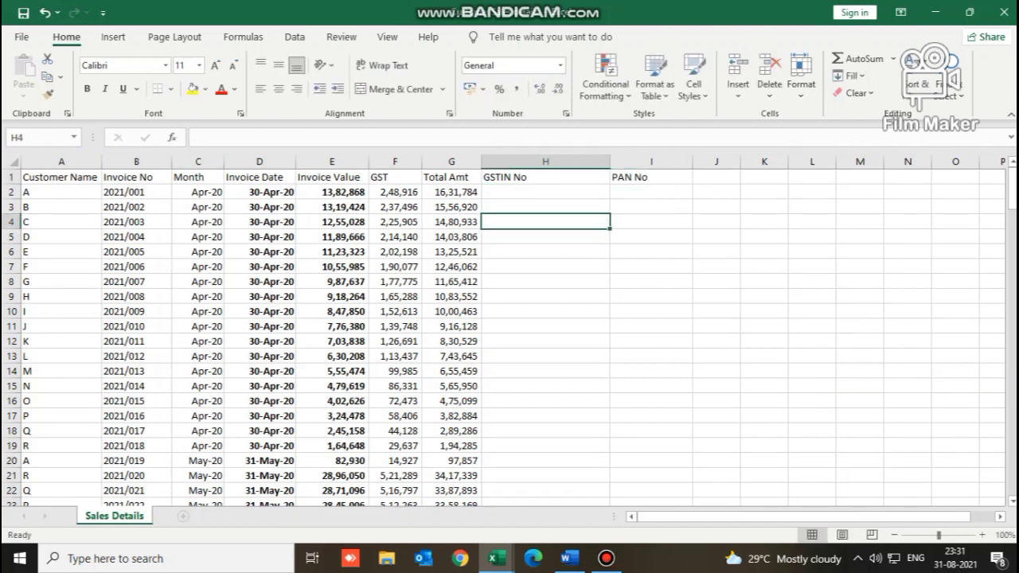
# Step: Start a VLOOKUP function in H2 under GSTIN No with cell A2 as the lookup value
pyautogui.click(545, 192)
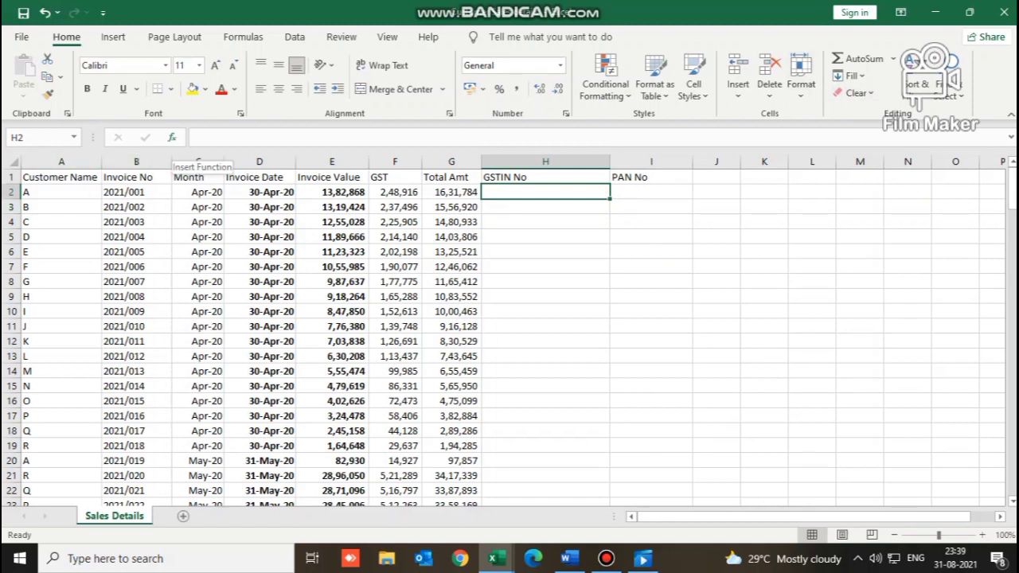
pyautogui.click(172, 137)
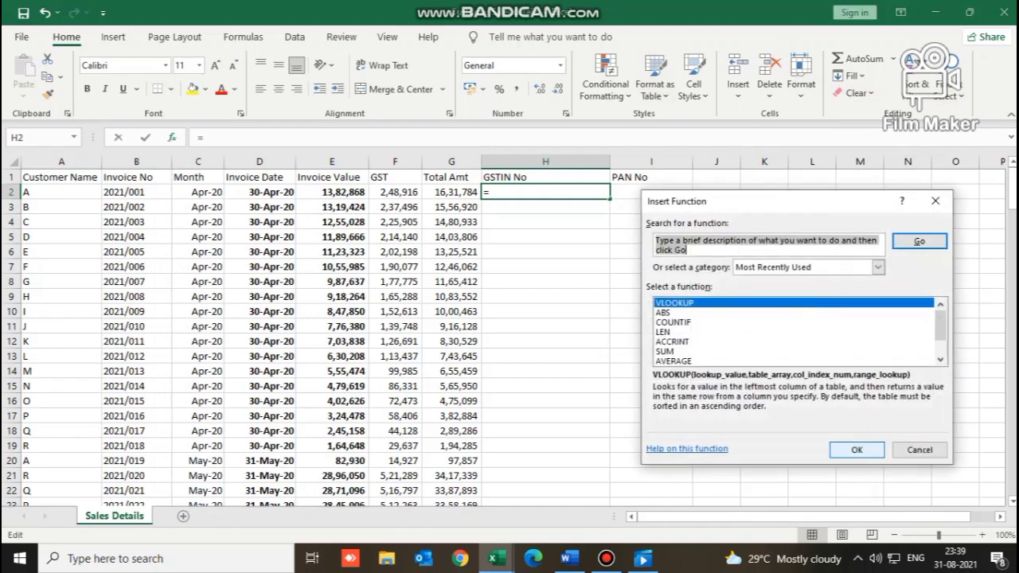
pyautogui.press('Return')
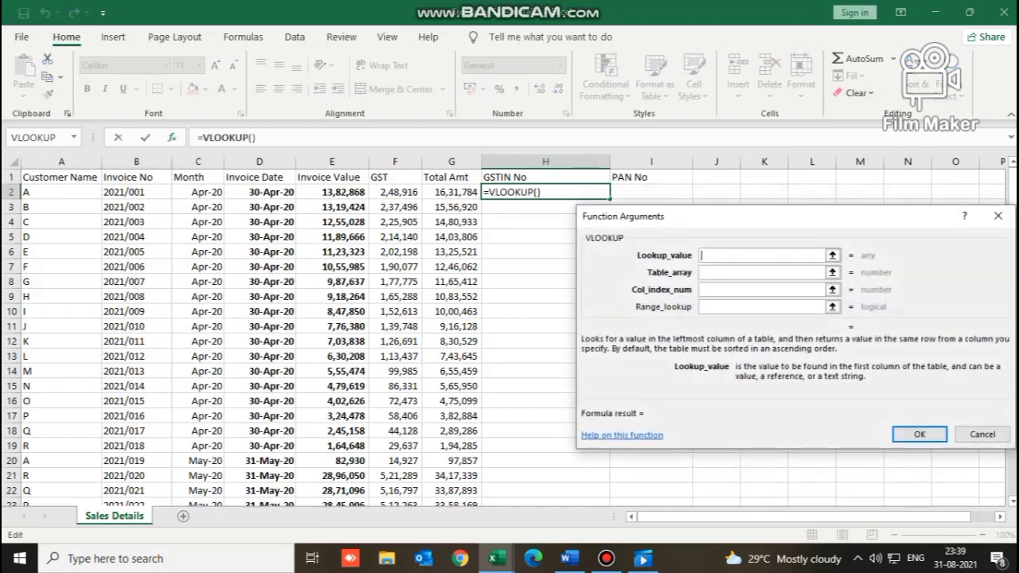
pyautogui.click(48, 192)
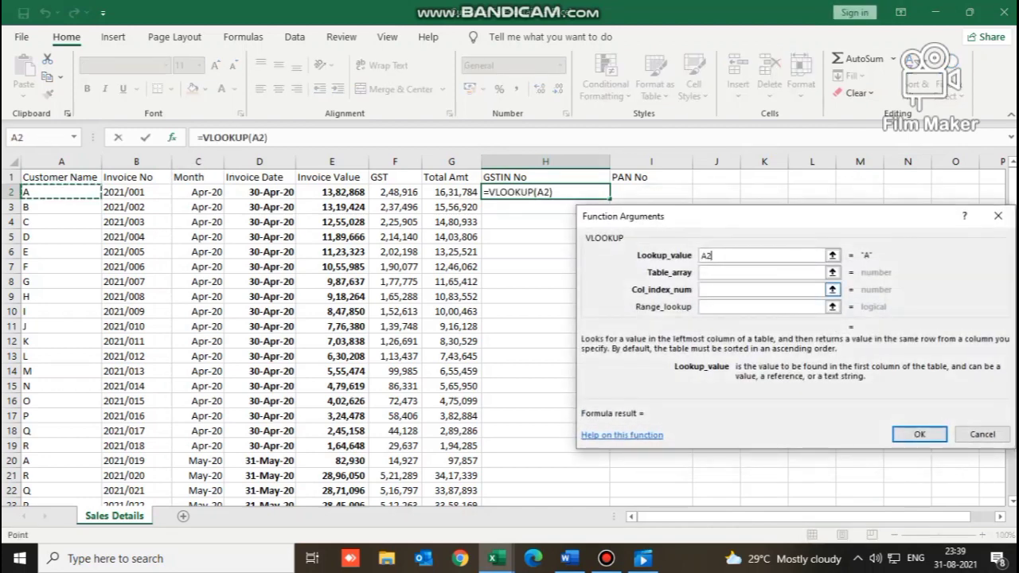
# Step: Set the table array to columns B:C of the Master sheet in the Customer details-Master file workbook
pyautogui.click(761, 272)
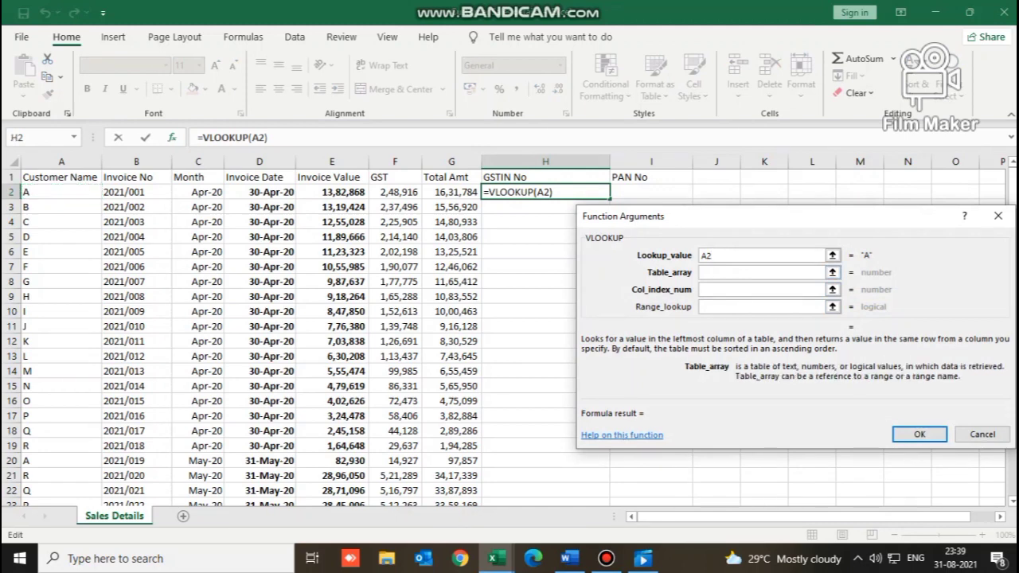
pyautogui.click(493, 558)
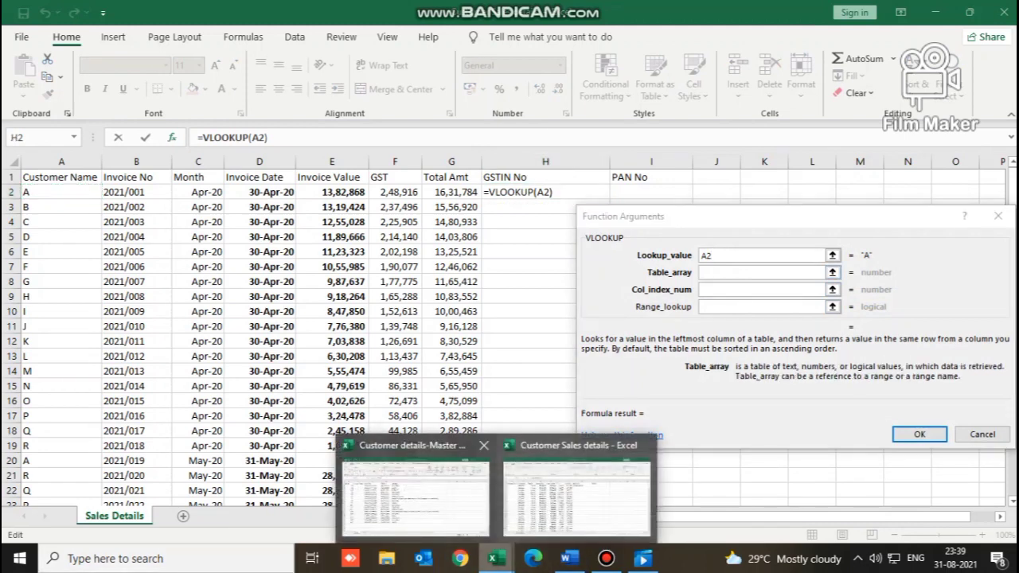
pyautogui.click(414, 486)
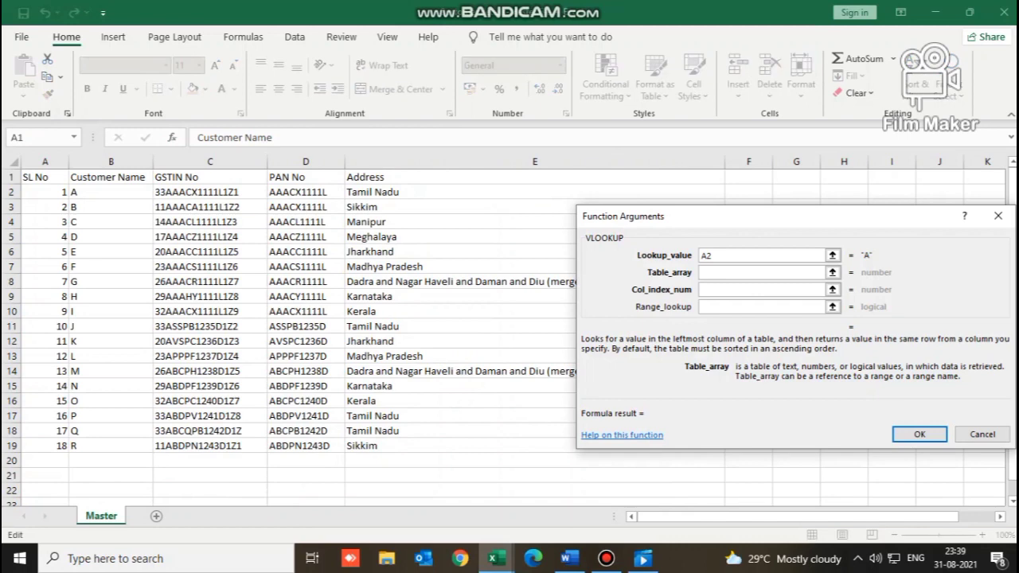
pyautogui.moveTo(111, 162); pyautogui.dragTo(214, 161)
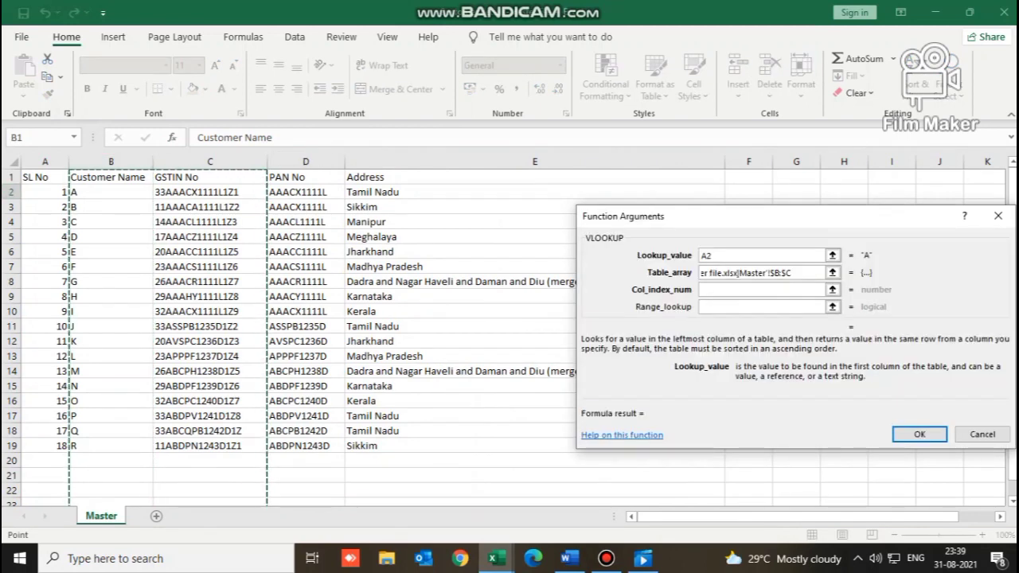
pyautogui.press('Tab')
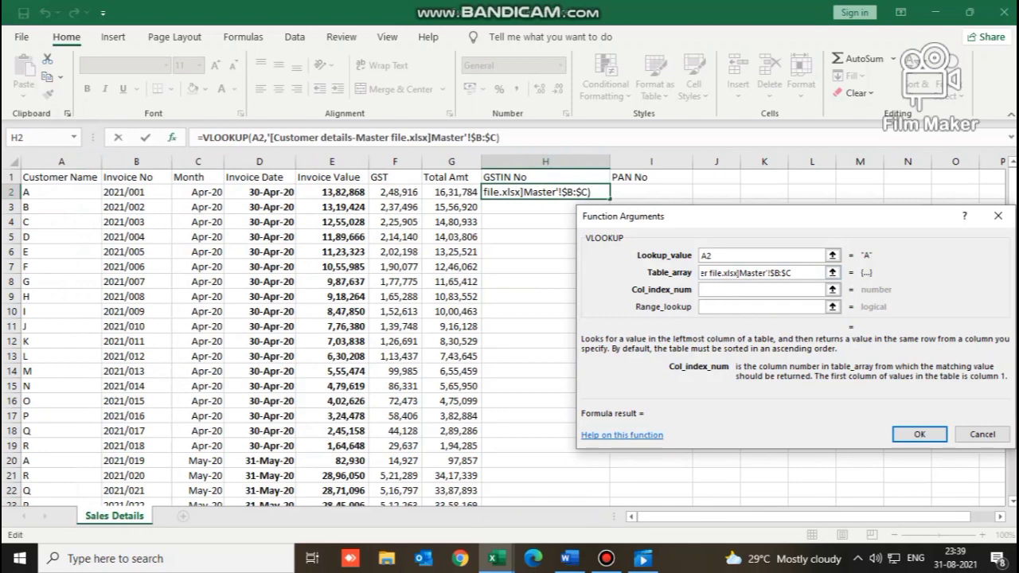
# Step: Complete the GSTIN No VLOOKUP with column index 2 and range lookup 0
pyautogui.write('2')
pyautogui.press('Tab')
pyautogui.write('0')
pyautogui.press('Return')
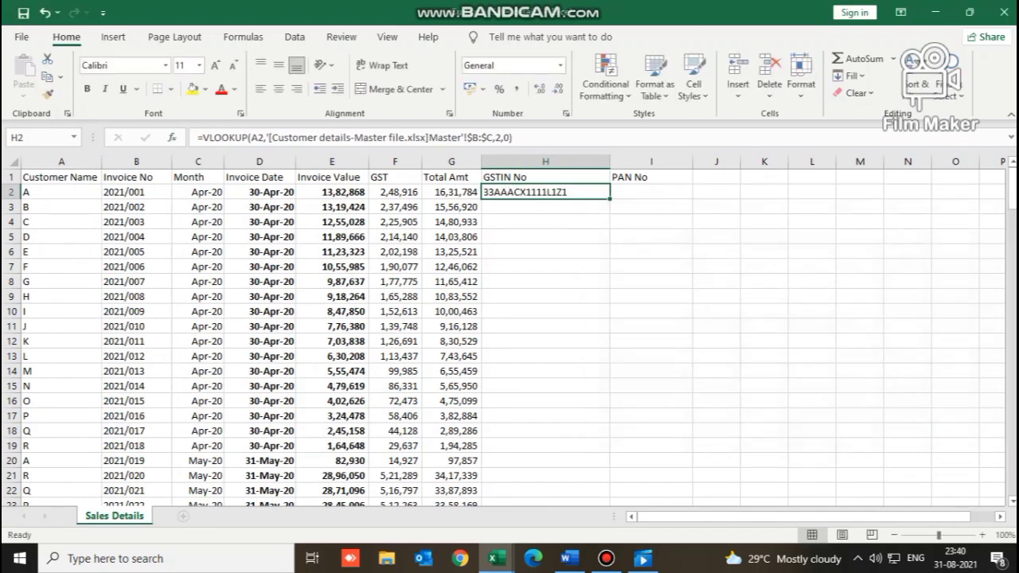
# Step: Copy the GSTIN No formula from H2 down column H to the last data row, 167
pyautogui.hotkey('ctrl', 'c')
pyautogui.press('Left')
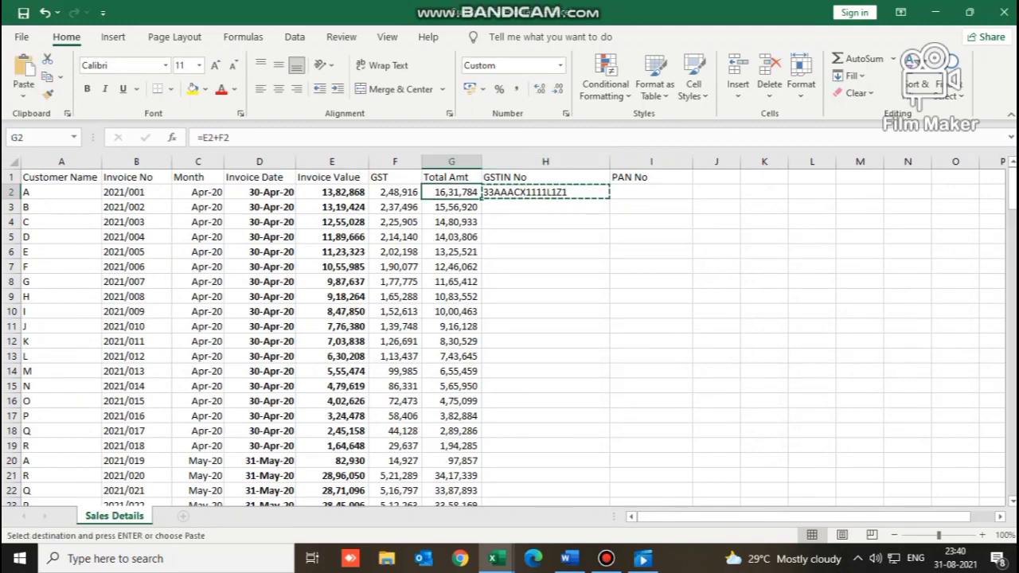
pyautogui.hotkey('ctrl', 'Down')
pyautogui.press('Right')
pyautogui.hotkey('ctrl', 'shift', 'Up')
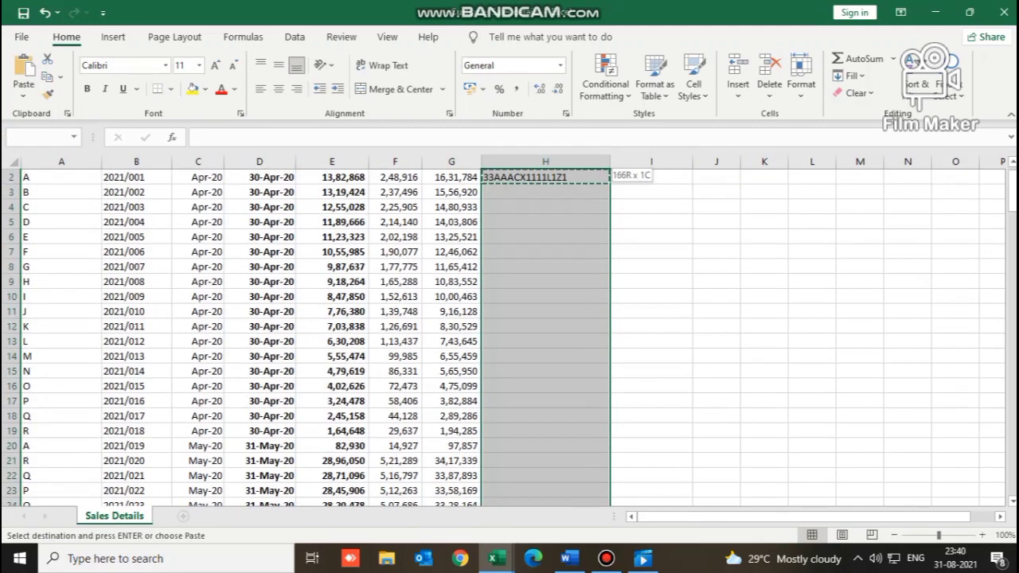
pyautogui.hotkey('ctrl', 'v')
pyautogui.hotkey('ctrl', 'Up')
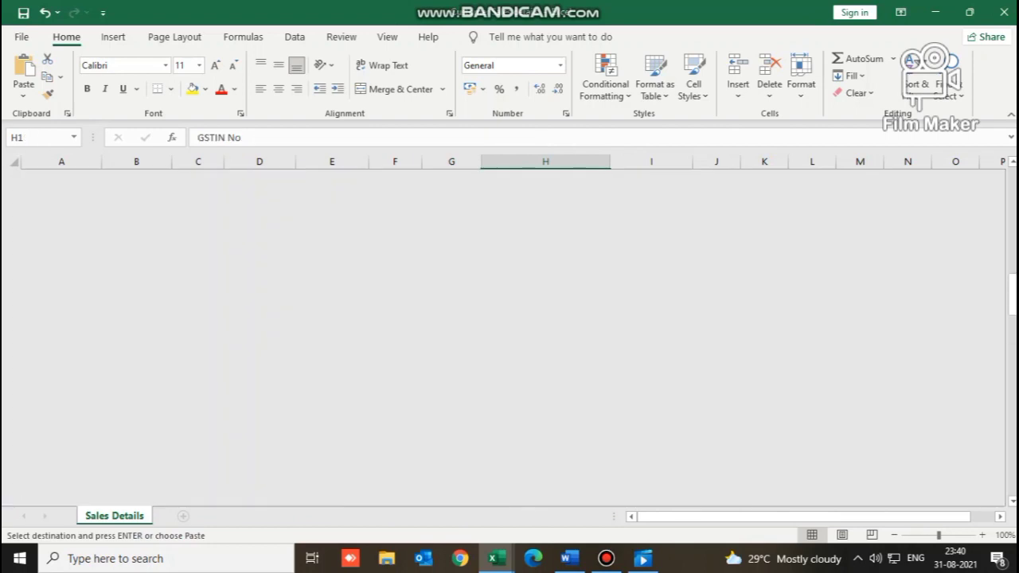
pyautogui.click(716, 282)
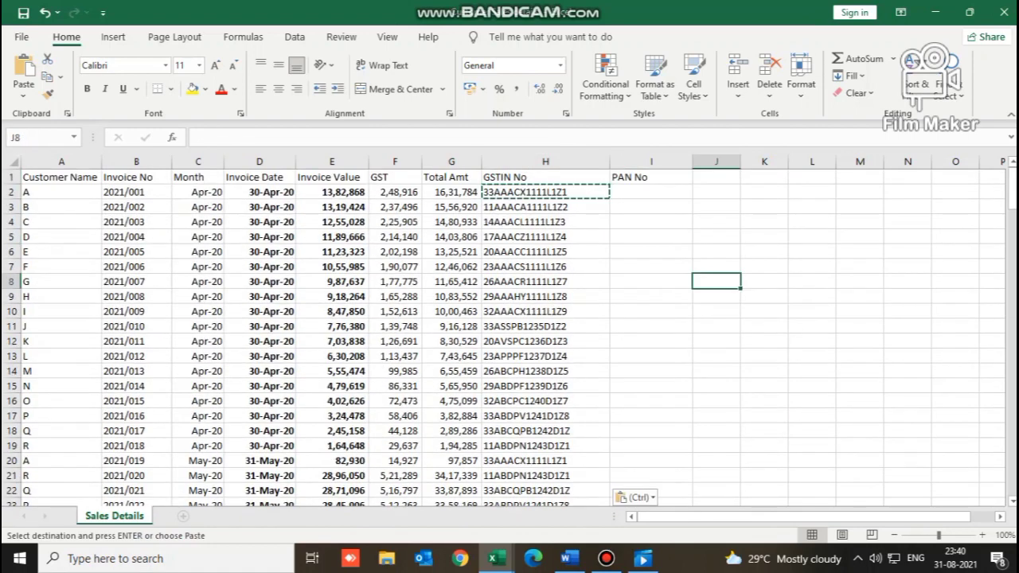
# Step: Filter the header row temporarily to check the listed GSTIN No values, and remove the filter again
pyautogui.click(545, 192)
pyautogui.press('Up')
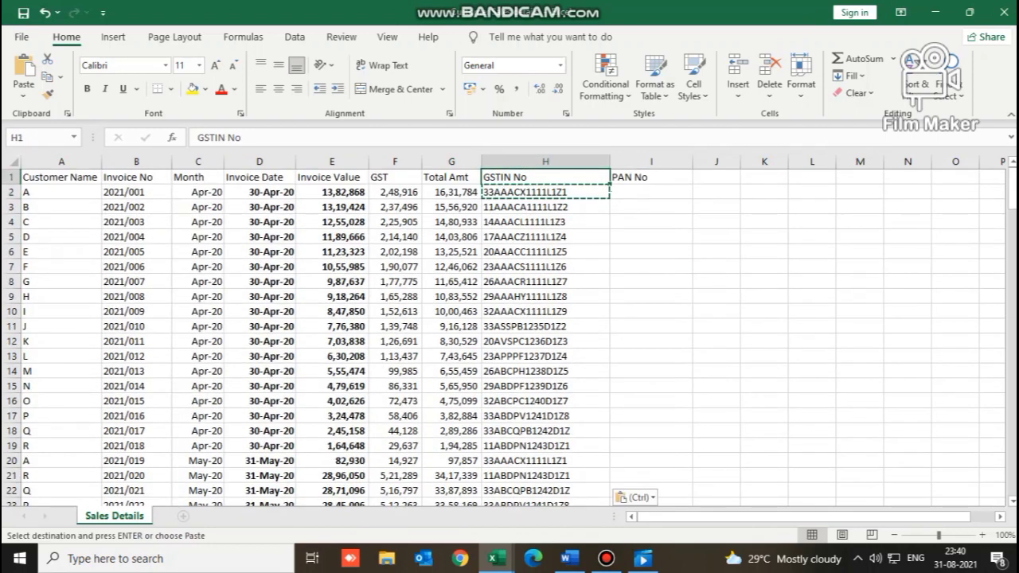
pyautogui.click(295, 37)
pyautogui.click(477, 76)
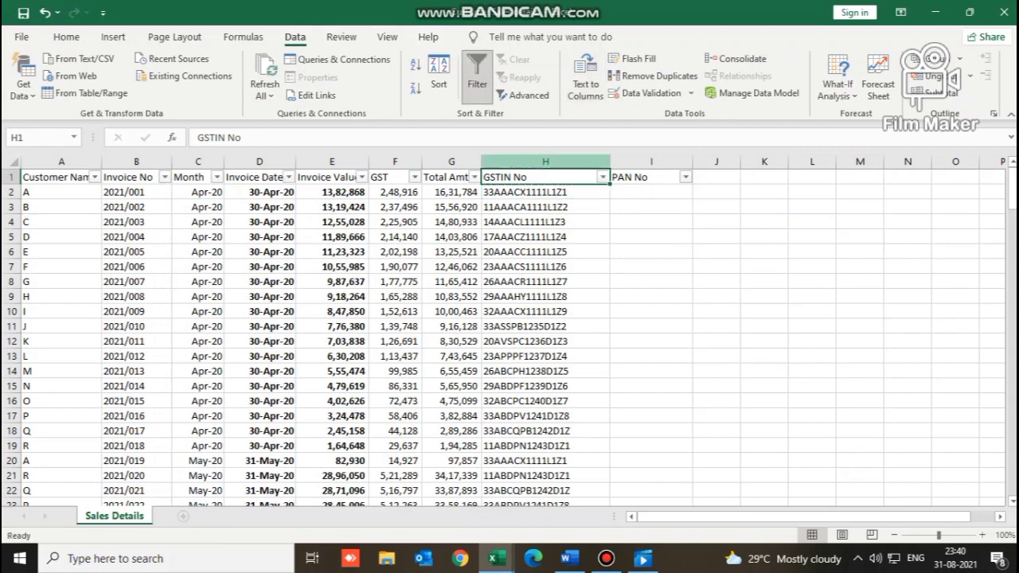
pyautogui.click(602, 176)
pyautogui.moveTo(596, 382)
pyautogui.mouseDown()
pyautogui.moveTo(596, 435)
pyautogui.moveTo(596, 382)
pyautogui.mouseUp()
pyautogui.press('Escape')
pyautogui.click(651, 296)
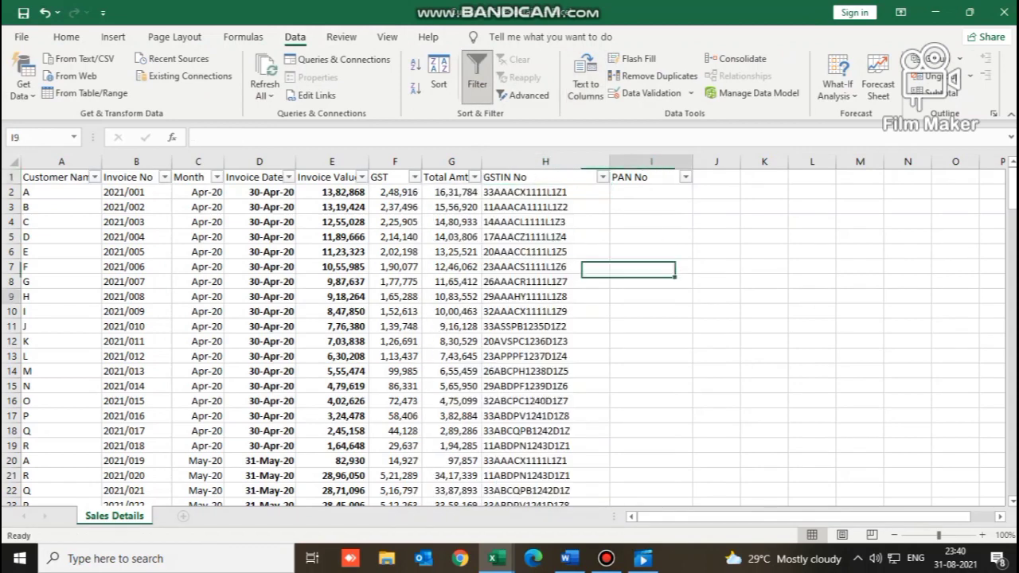
pyautogui.click(477, 75)
# Step: Replace the formulas in the GSTIN No column with their values by copying column H and pasting values over it
pyautogui.click(545, 162)
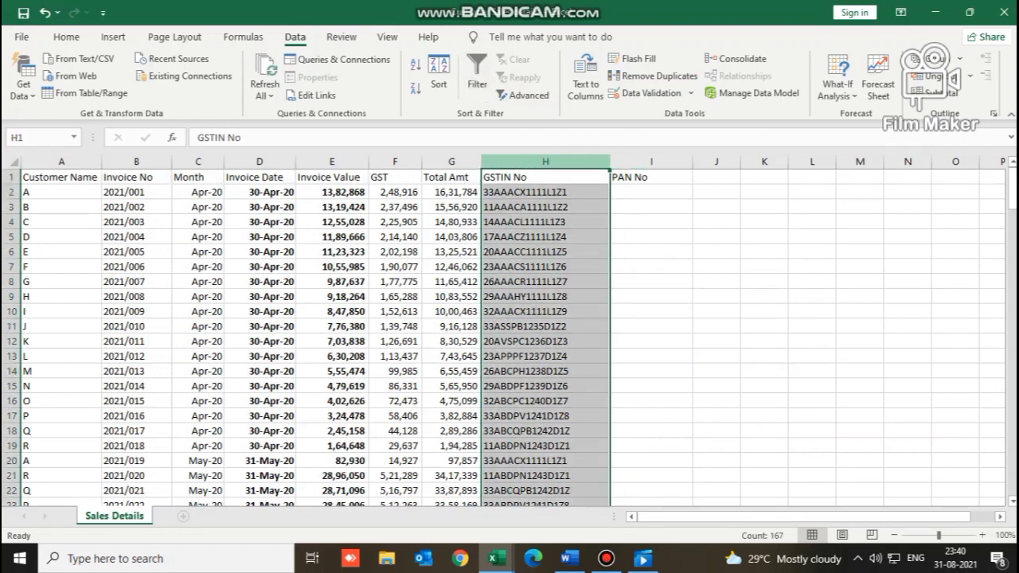
pyautogui.rightClick(521, 161)
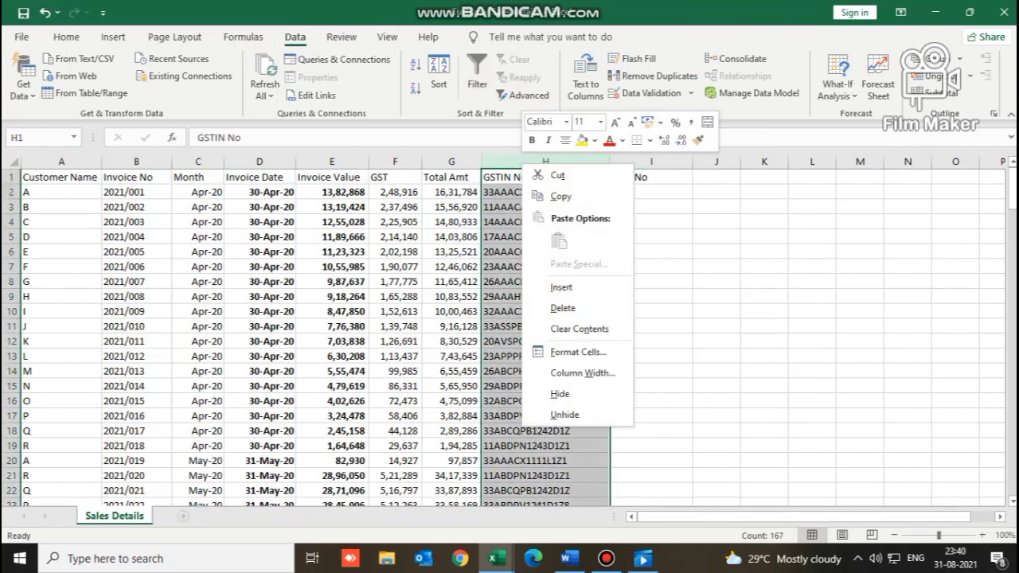
pyautogui.click(549, 196)
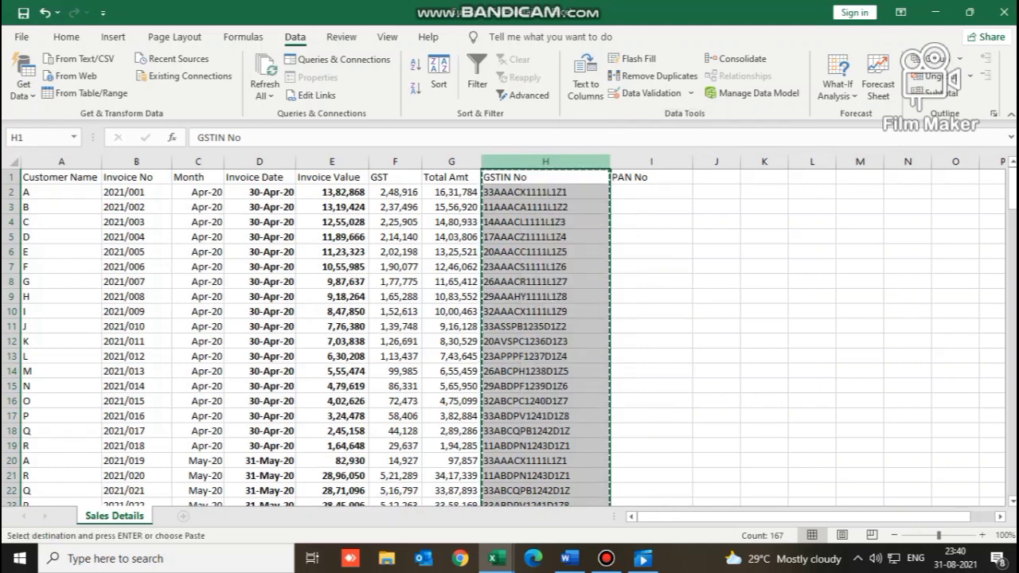
pyautogui.rightClick(538, 162)
pyautogui.click(591, 260)
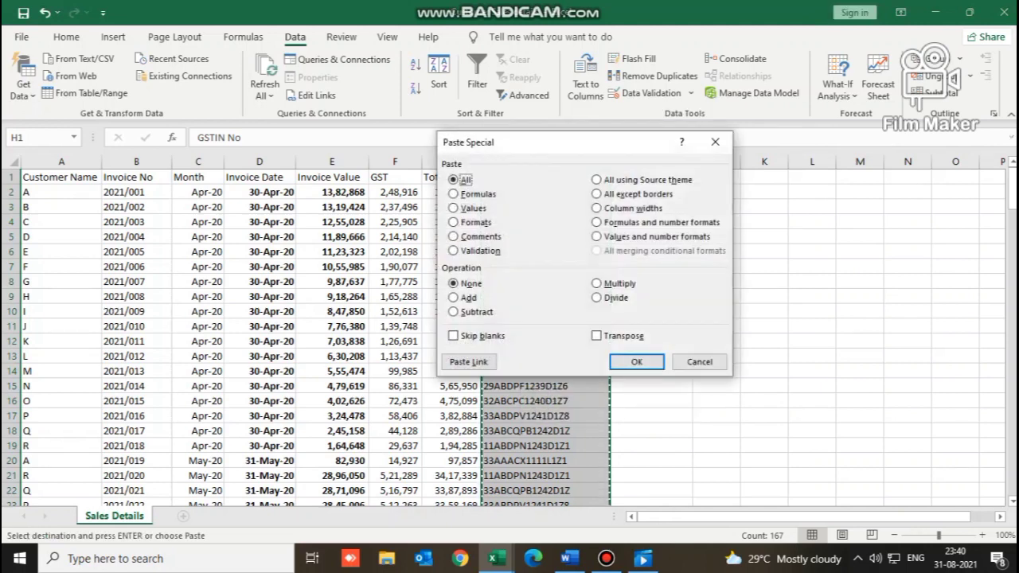
pyautogui.click(454, 208)
pyautogui.click(636, 362)
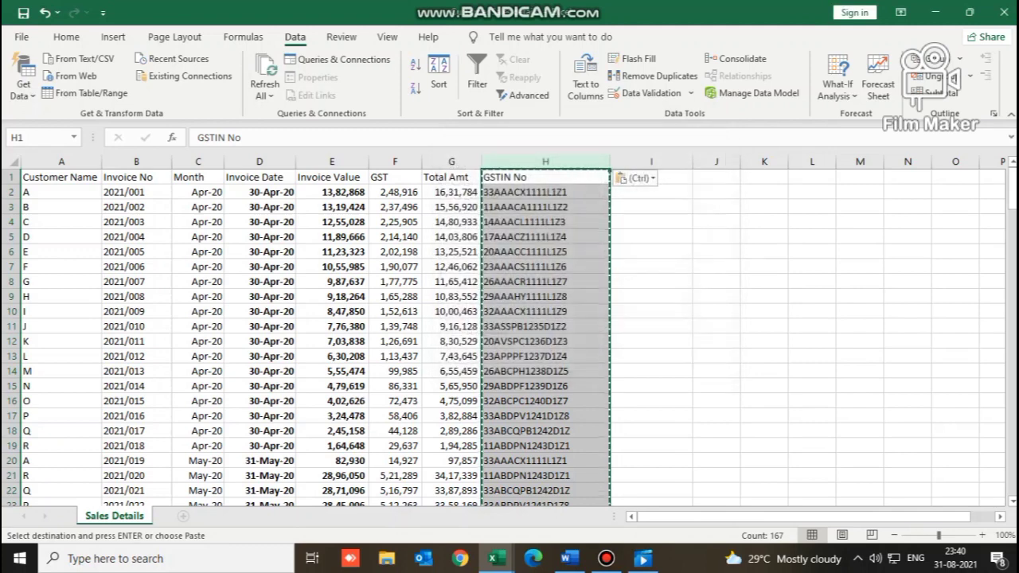
# Step: Enter the heading PAN No in I1
pyautogui.click(654, 192)
pyautogui.press('Up')
pyautogui.write('PAN No')
pyautogui.press('Return')
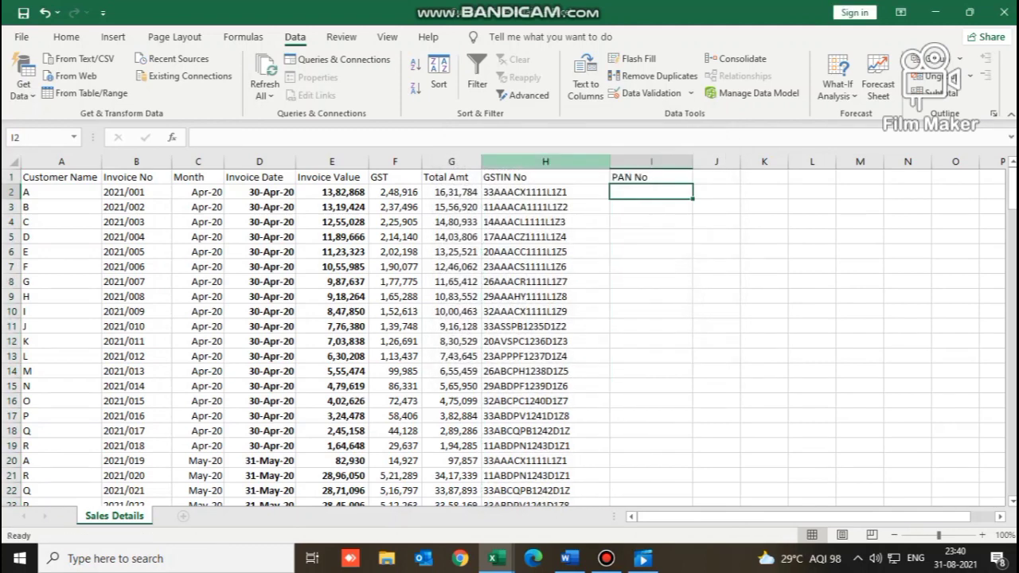
# Step: Start a VLOOKUP function in I2 under PAN No with cell A2 as the lookup value
pyautogui.click(172, 138)
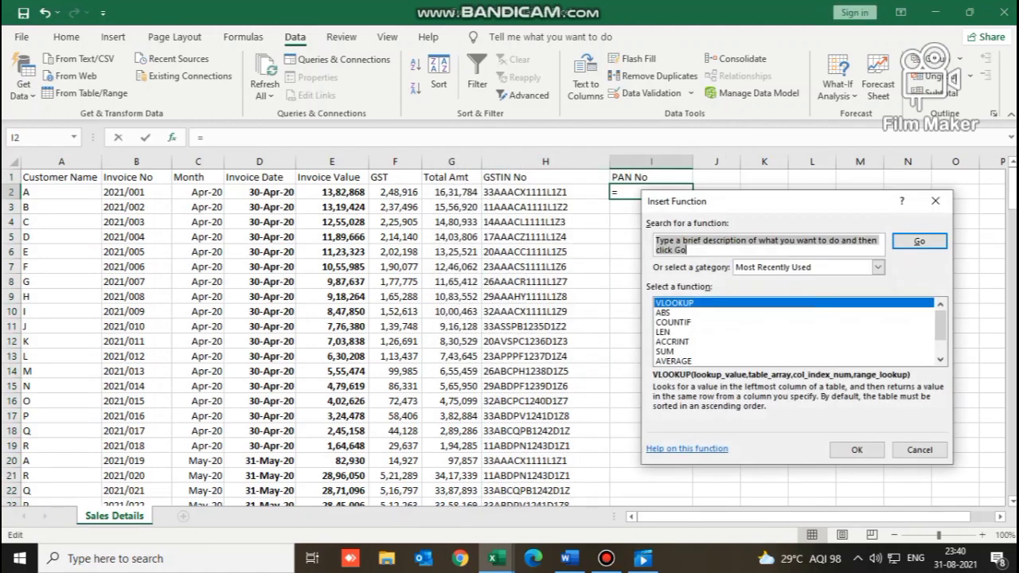
pyautogui.click(856, 450)
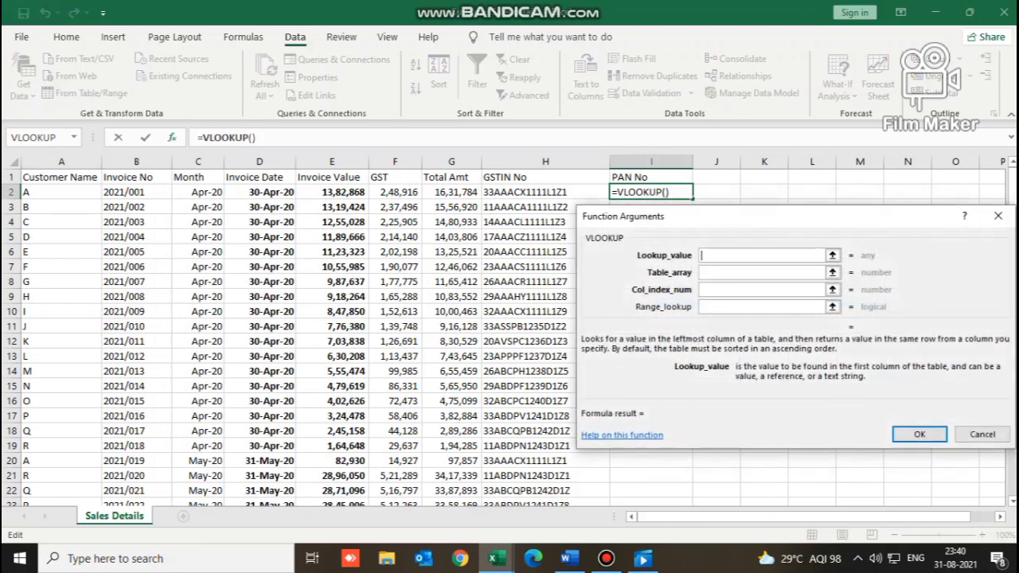
pyautogui.click(61, 192)
# Step: Set the table array to columns B:D of the Master sheet in the Customer details-Master file workbook
pyautogui.click(772, 273)
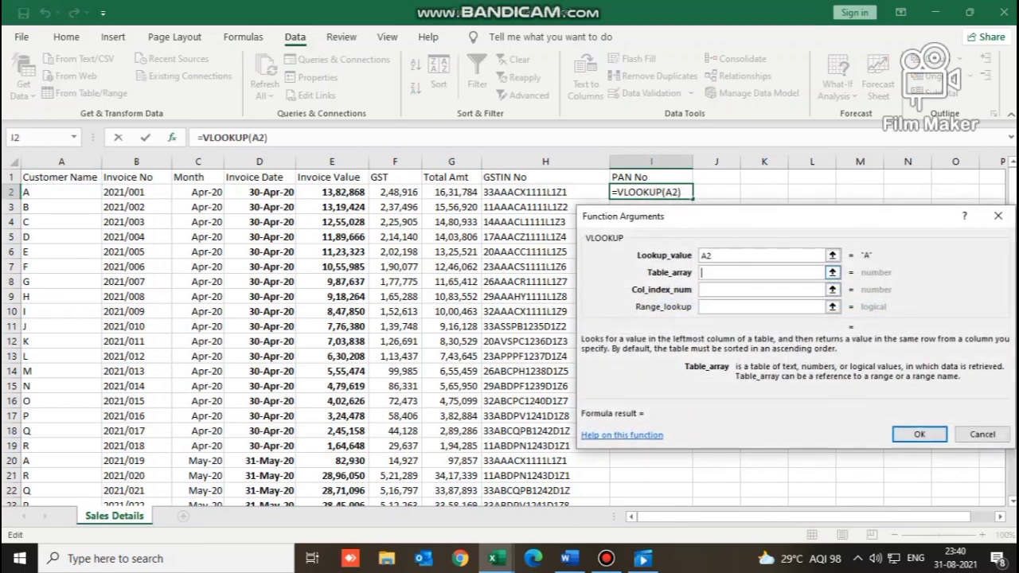
pyautogui.click(496, 559)
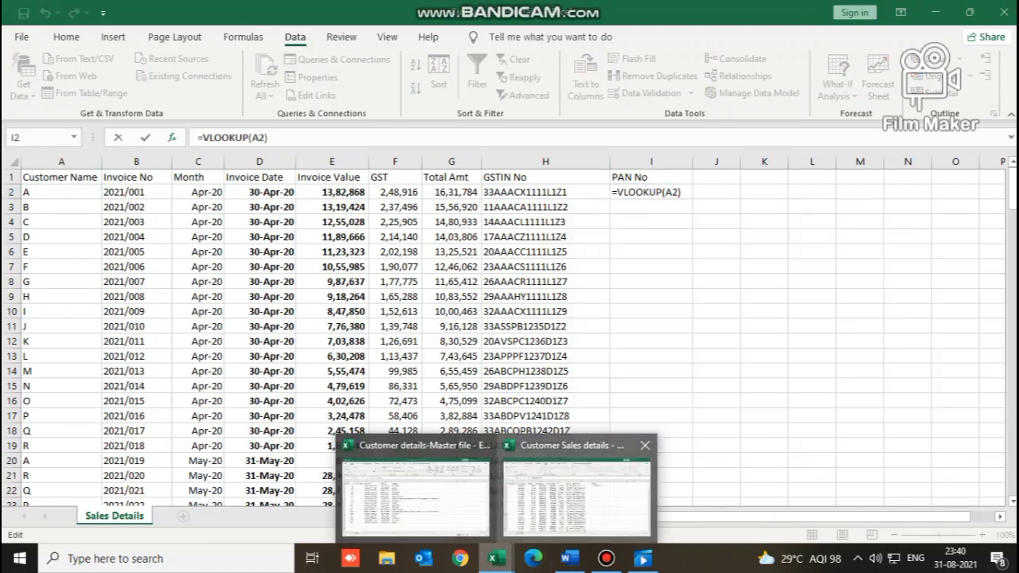
pyautogui.click(414, 487)
pyautogui.moveTo(110, 162); pyautogui.dragTo(334, 161)
pyautogui.press('Tab')
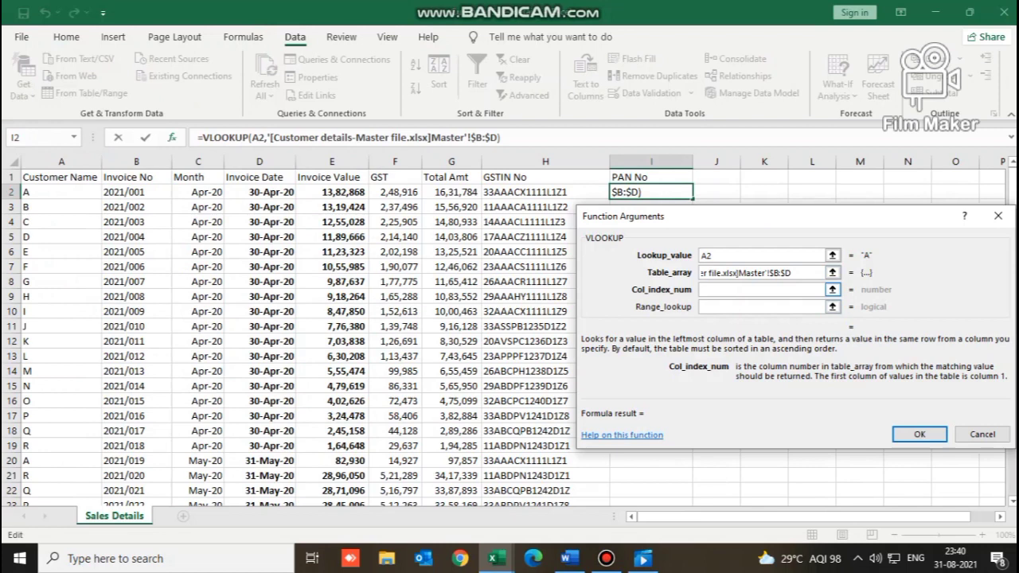
# Step: Complete the PAN No VLOOKUP with column index 3 and range lookup 0
pyautogui.write('3')
pyautogui.press('Tab')
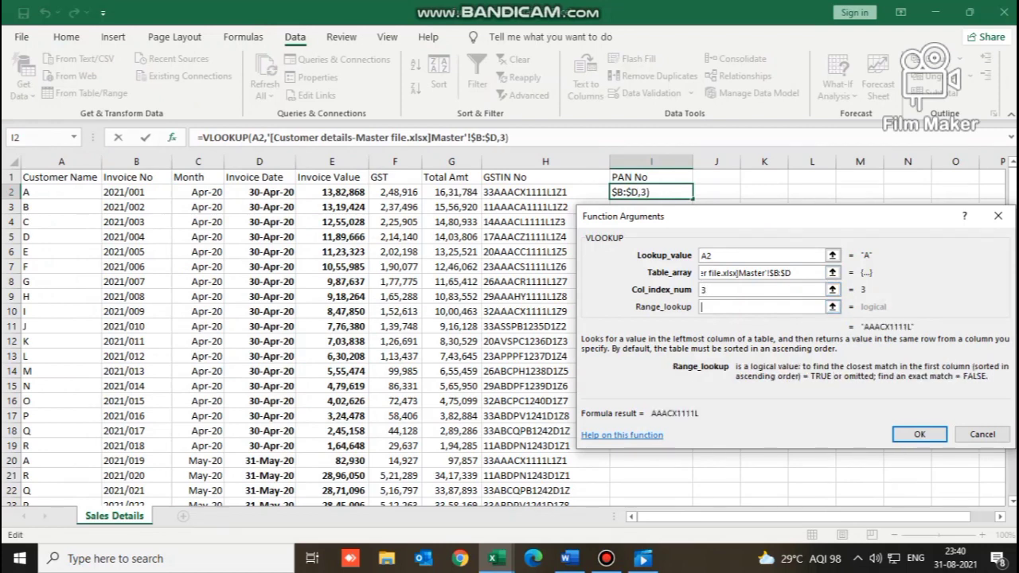
pyautogui.write('0')
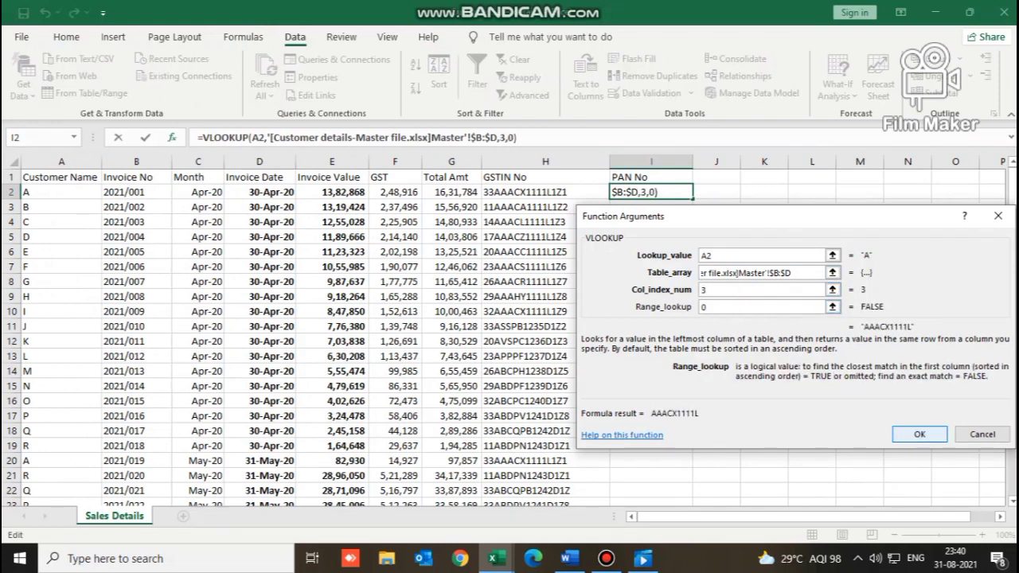
pyautogui.press('Return')
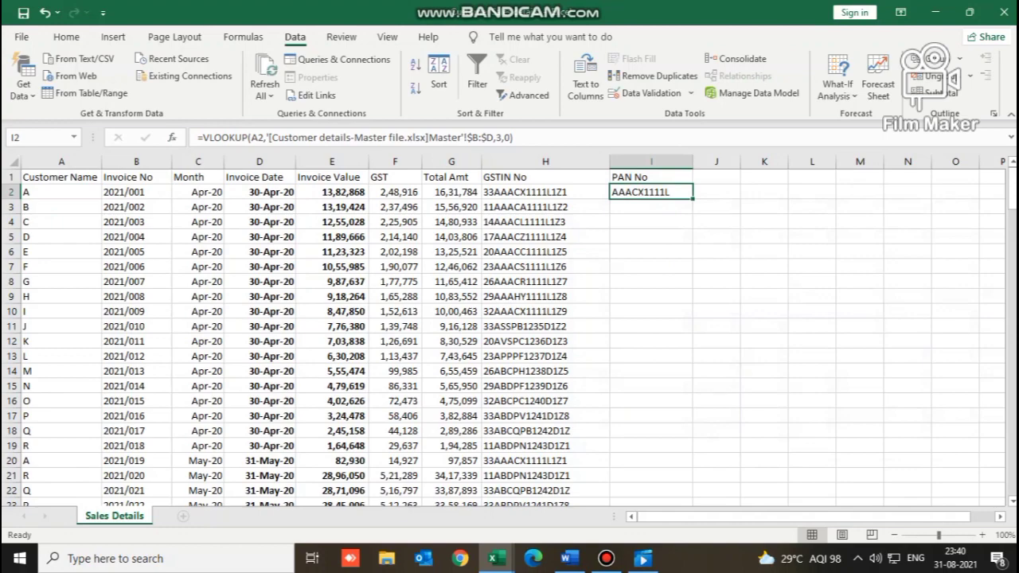
# Step: Copy the PAN No formula from I2 down column I to the last data row, 167
pyautogui.hotkey('ctrl', 'c')
pyautogui.press('Left')
pyautogui.hotkey('ctrl', 'Down')
pyautogui.press('Right')
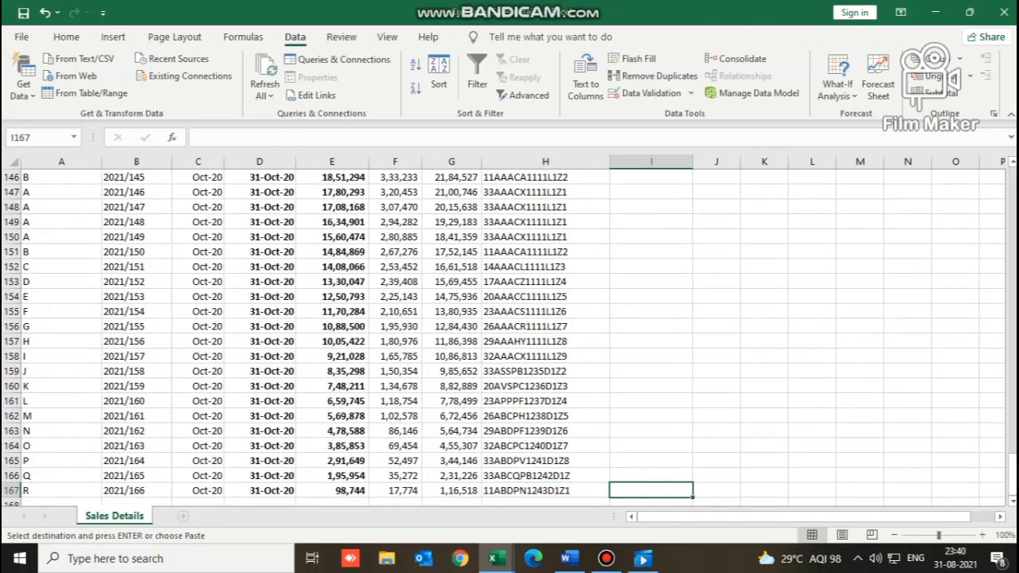
pyautogui.hotkey('ctrl', 'shift', 'Up')
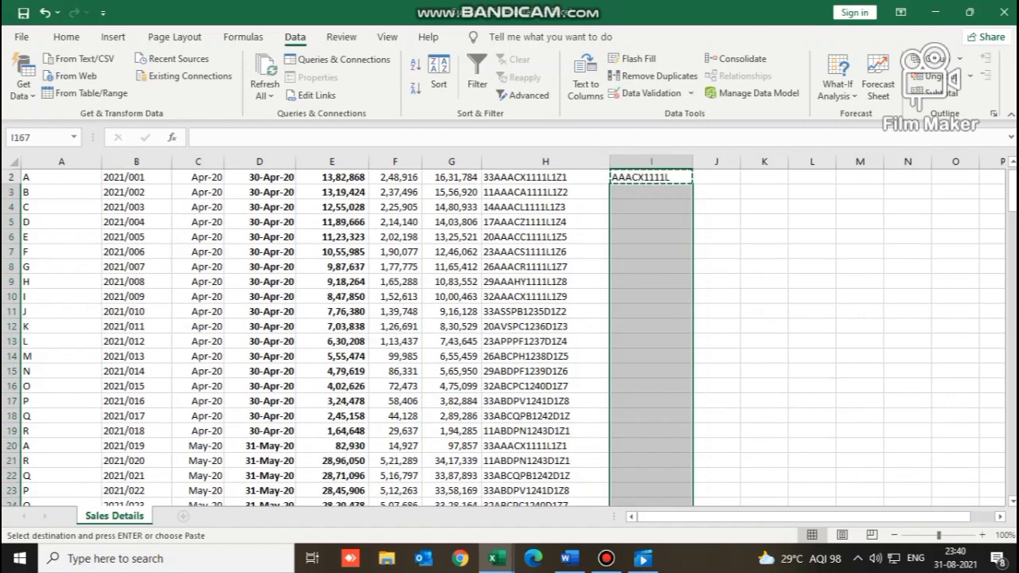
pyautogui.hotkey('ctrl', 'v')
pyautogui.press('Up')
pyautogui.hotkey('ctrl', 'Up')
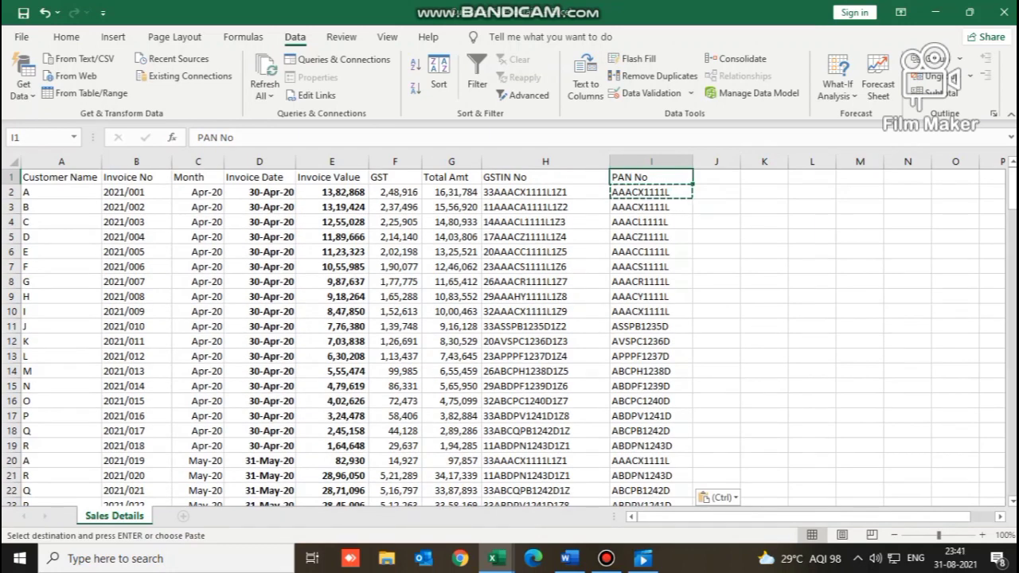
# Step: Convert the PAN No formulas in column I to plain values by pasting the copied column over itself as values
pyautogui.click(676, 162)
pyautogui.rightClick(676, 163)
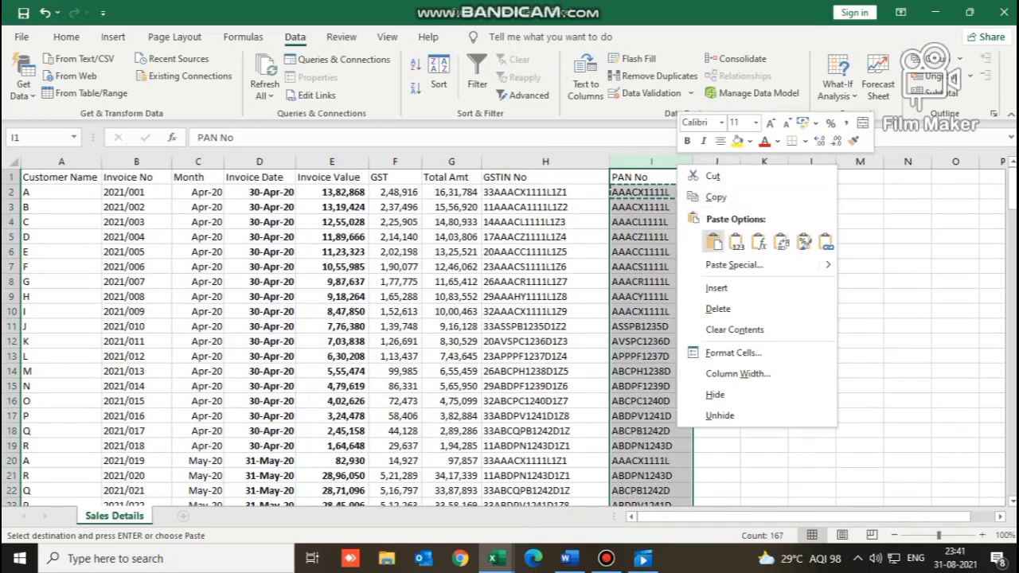
pyautogui.click(716, 197)
pyautogui.rightClick(655, 164)
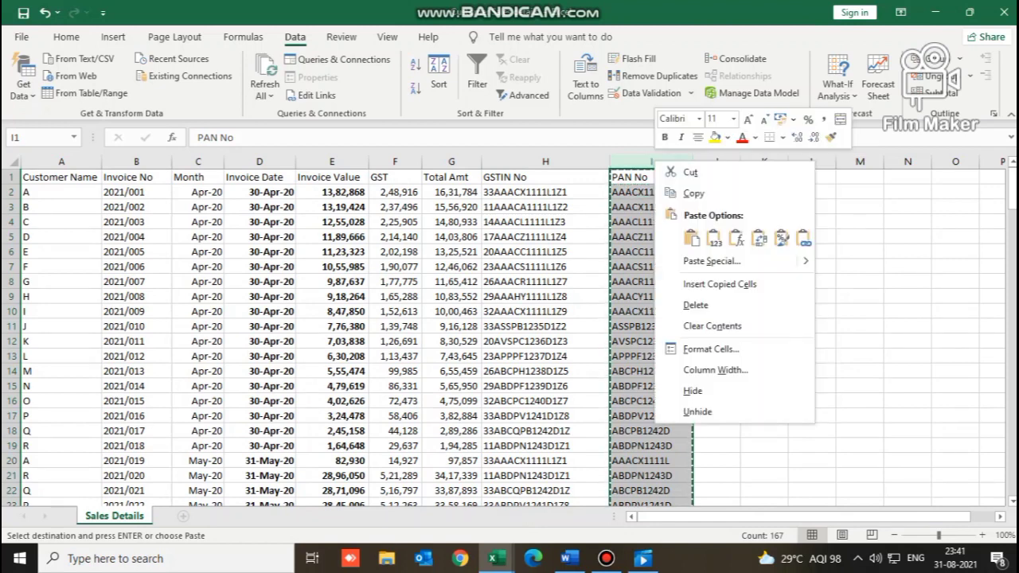
pyautogui.click(712, 261)
pyautogui.click(603, 204)
pyautogui.click(765, 357)
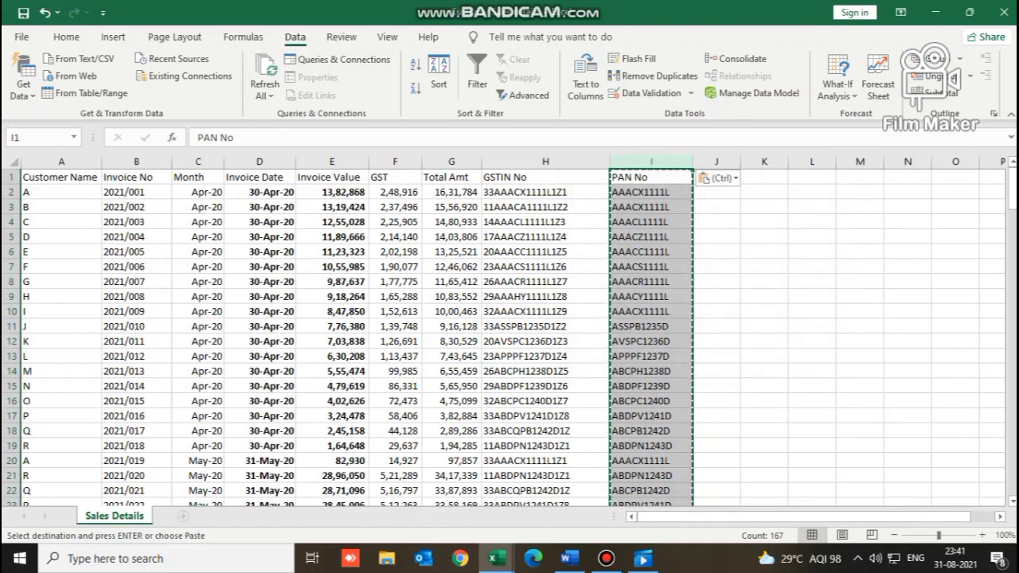
# Step: Filter the header row temporarily to check the PAN No value list for missing matches, then remove the filter
pyautogui.click(477, 73)
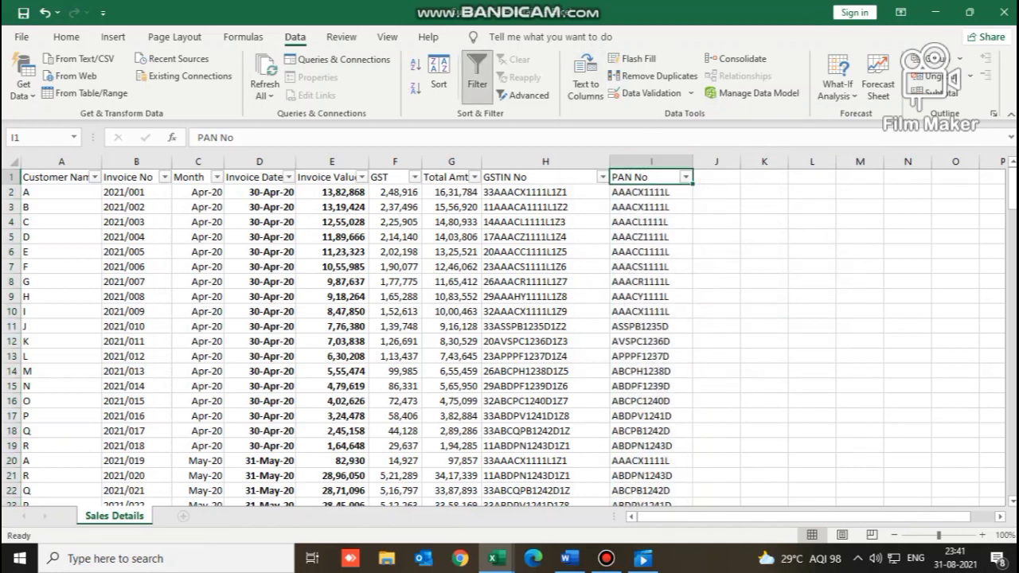
pyautogui.click(685, 177)
pyautogui.moveTo(679, 385); pyautogui.dragTo(678, 434)
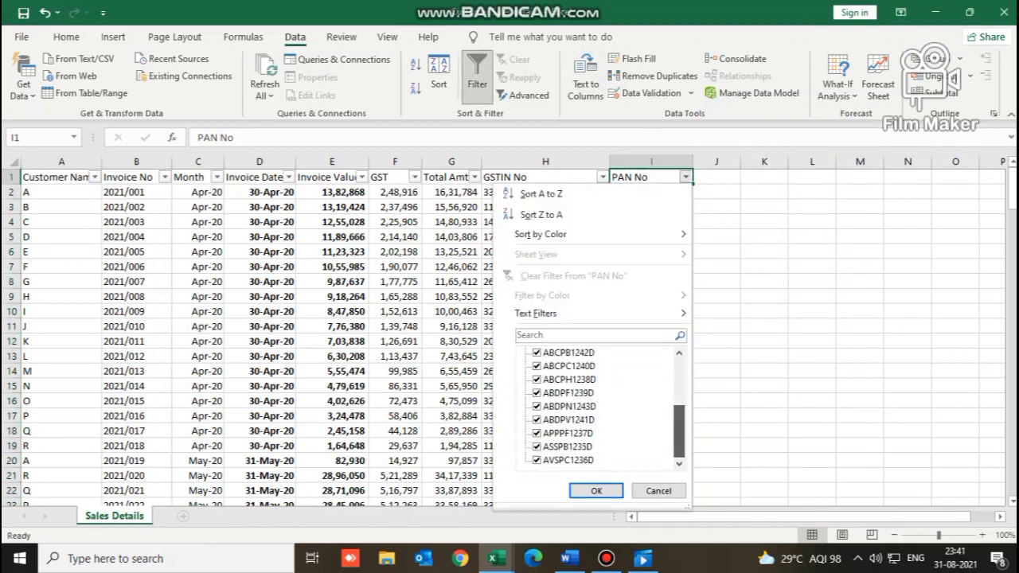
pyautogui.press('Escape')
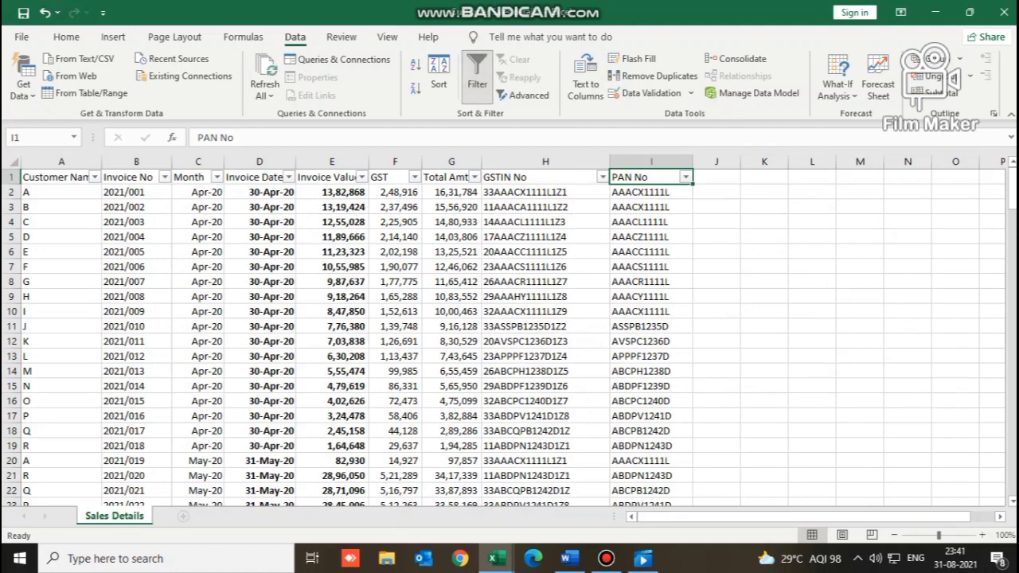
pyautogui.click(477, 73)
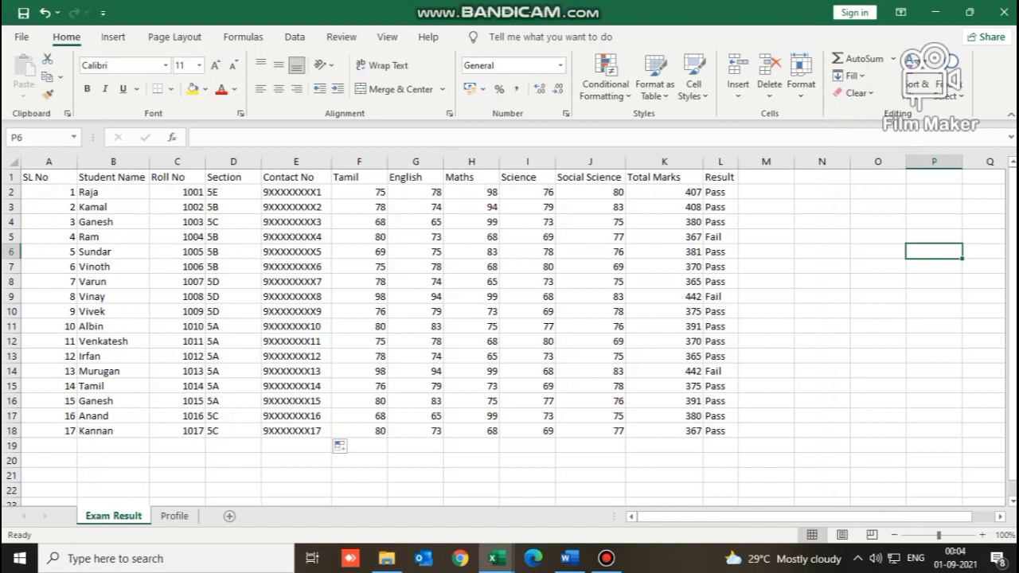
# Step: Add the headings Roll No in A20 and Result in B20 below the student table on the Exam Result sheet
pyautogui.click(113, 161)
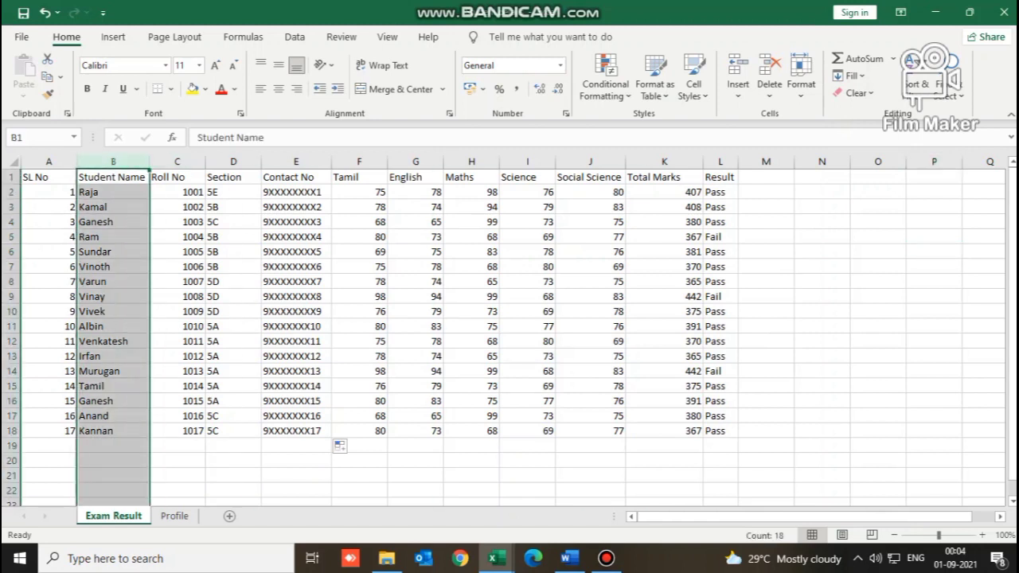
pyautogui.click(721, 161)
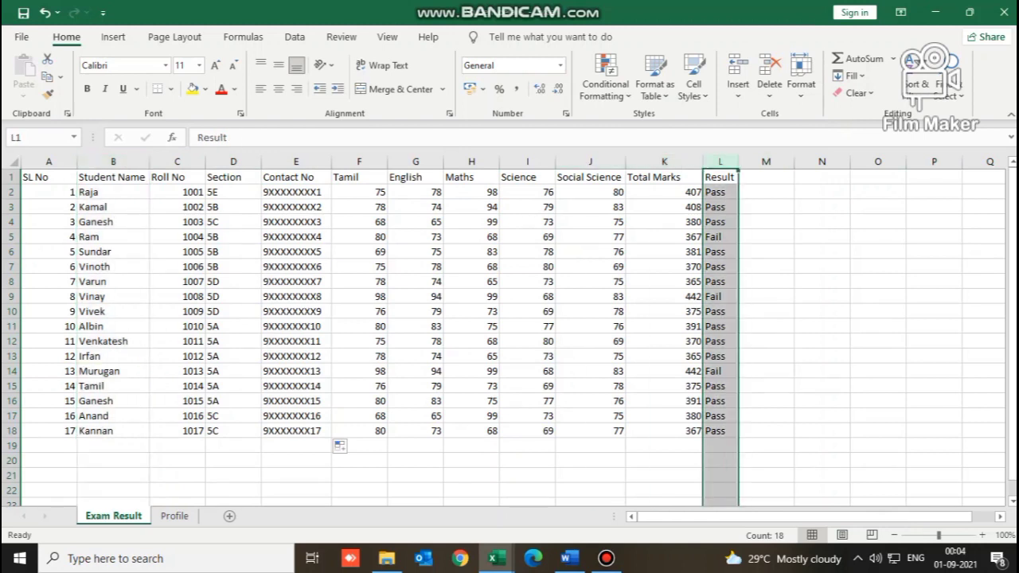
pyautogui.click(48, 460)
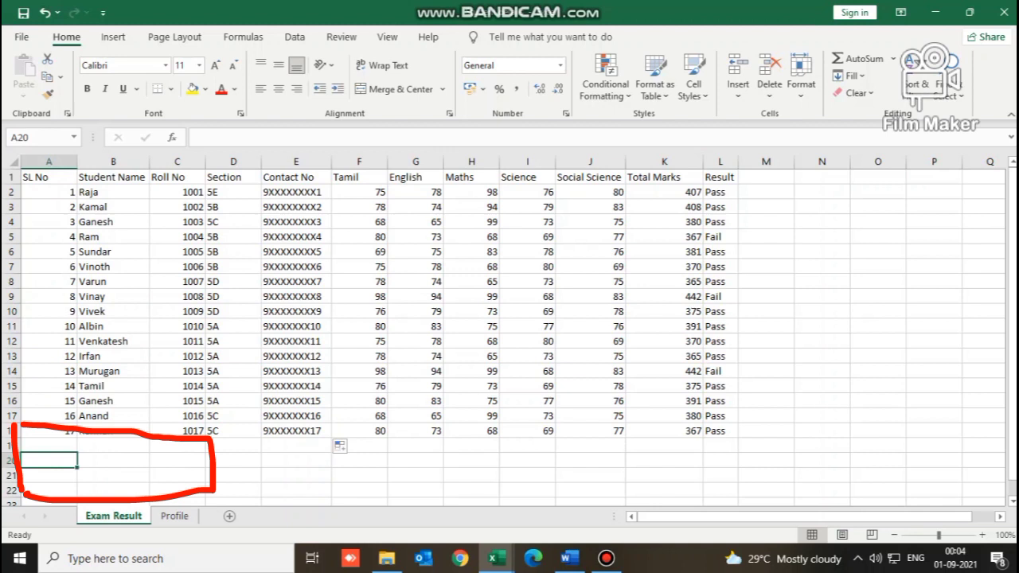
pyautogui.write('Roll')
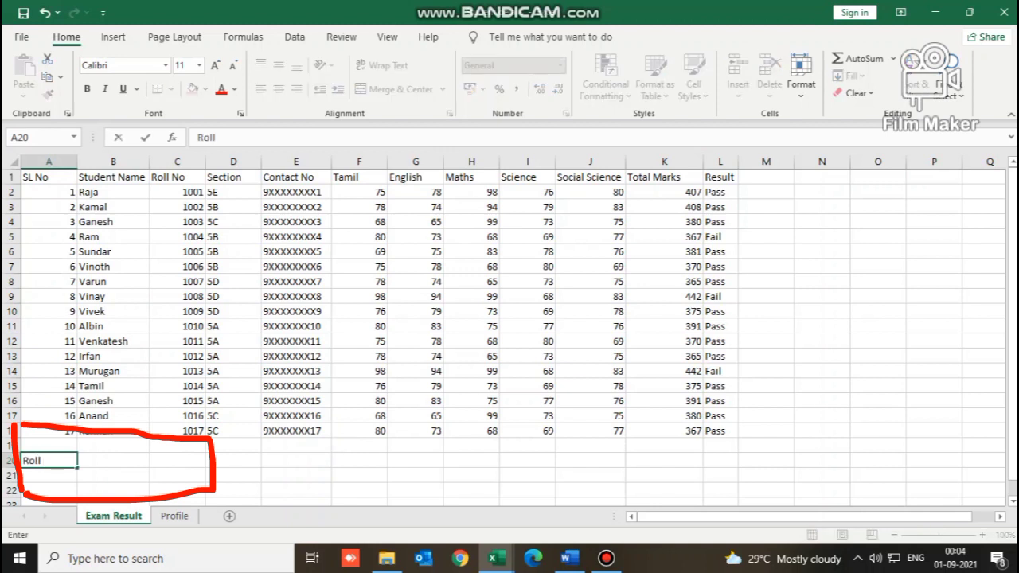
pyautogui.write(' No')
pyautogui.press('Tab')
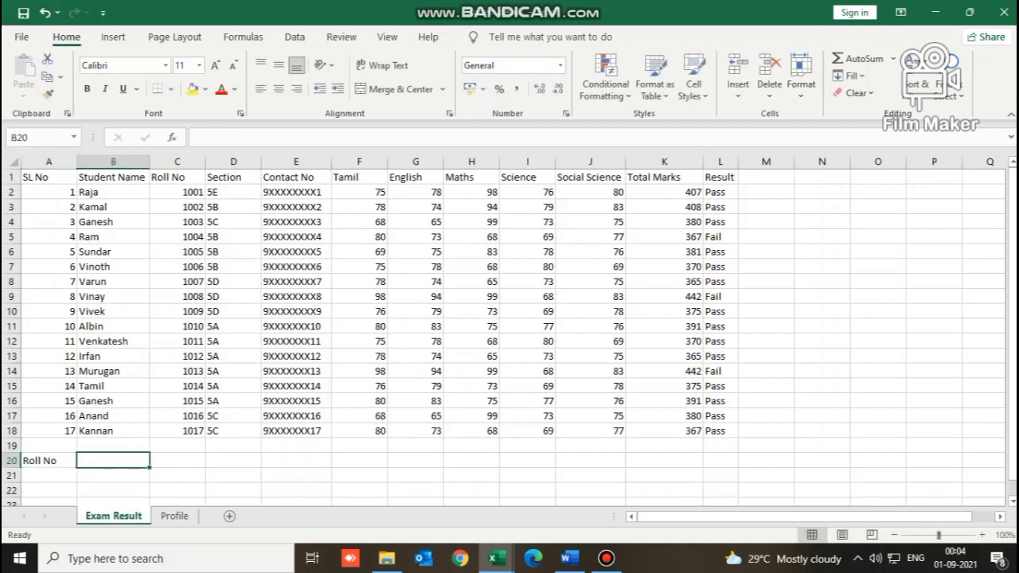
pyautogui.write('Result')
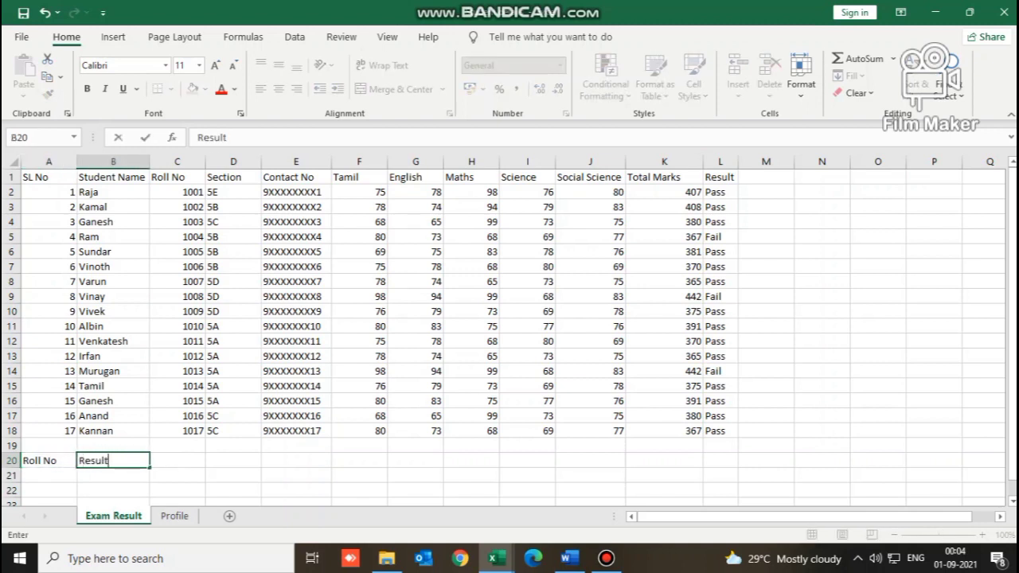
pyautogui.press('Return')
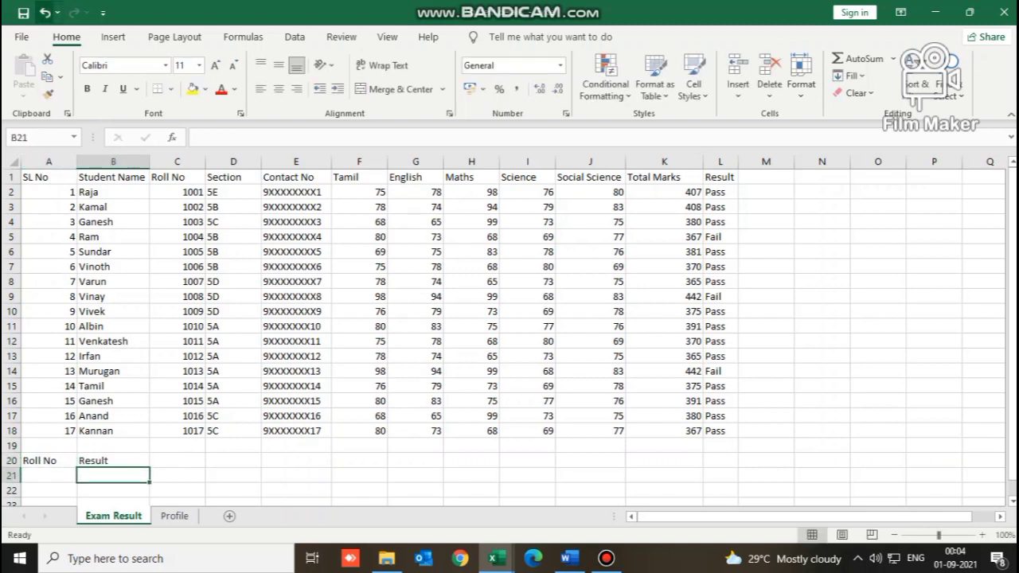
# Step: Start a VLOOKUP function in B21 with cell A21 as the lookup value and columns C:L as the table array
pyautogui.hotkey('shift', 'F3')
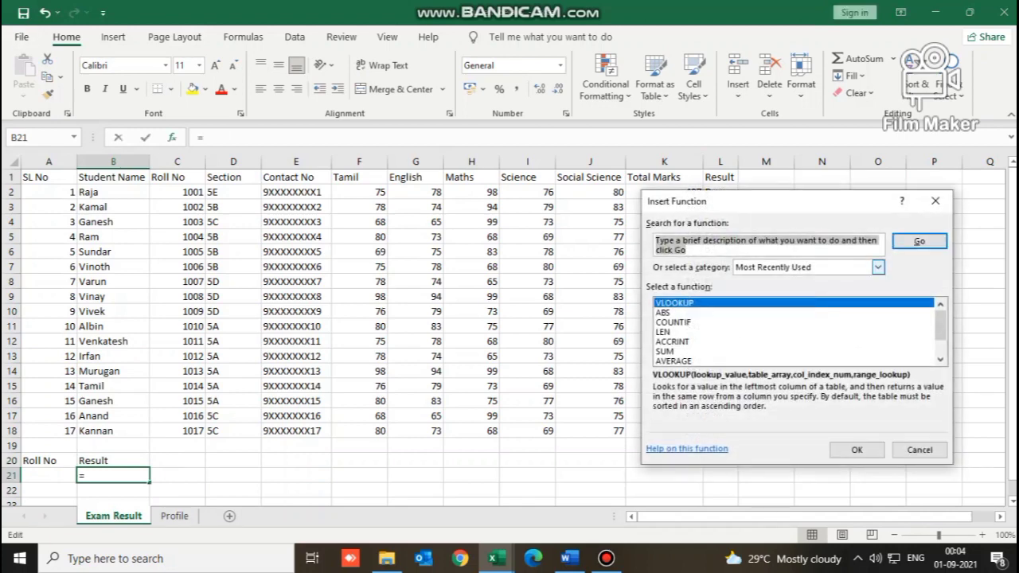
pyautogui.press('Return')
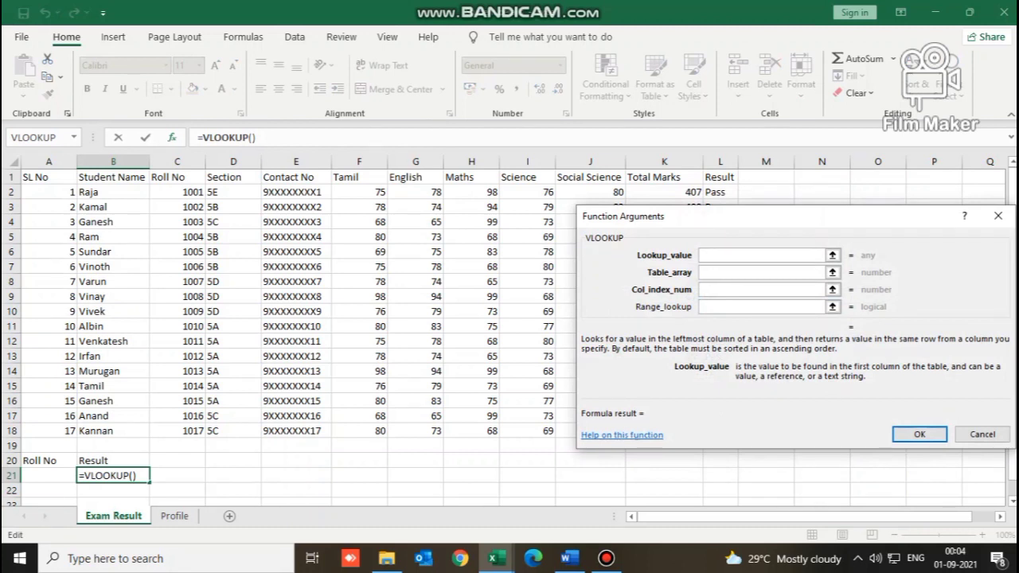
pyautogui.click(48, 475)
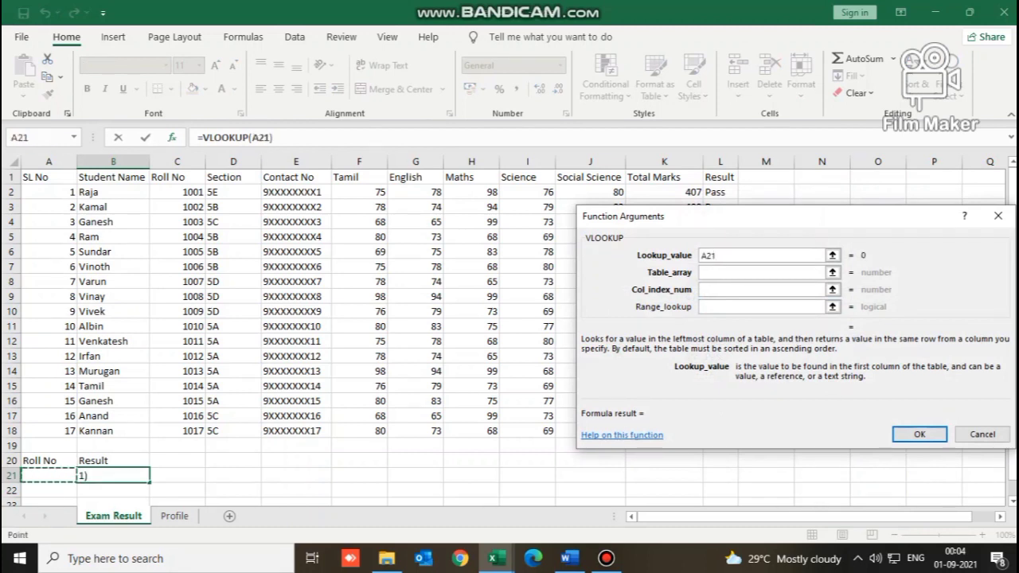
pyautogui.press('Tab')
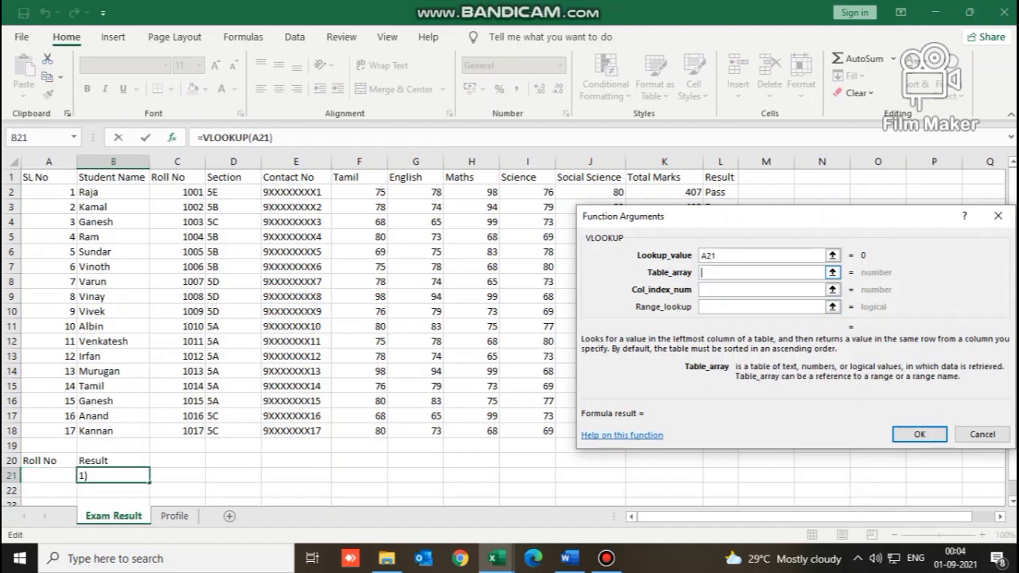
pyautogui.moveTo(177, 161); pyautogui.dragTo(728, 162)
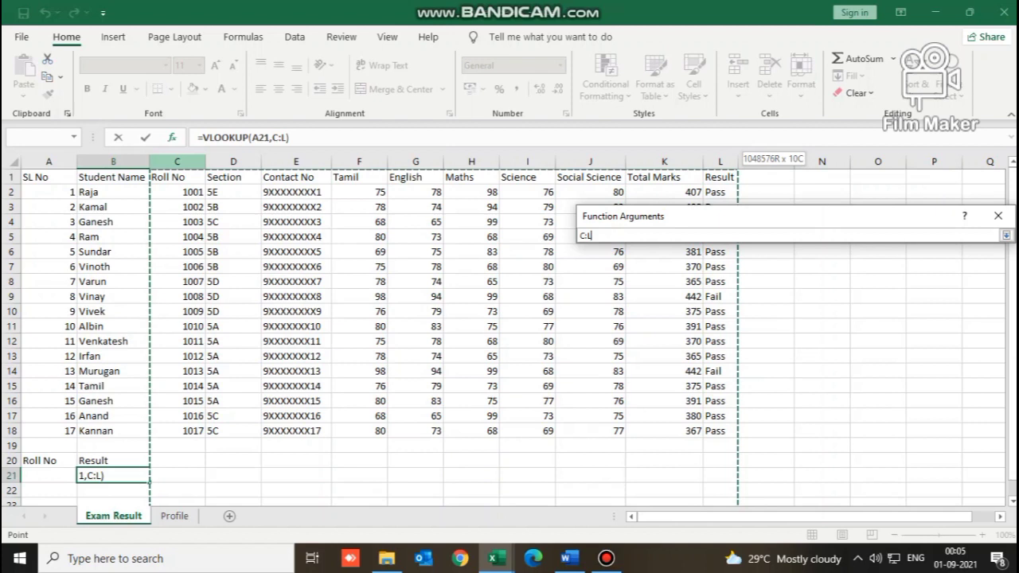
pyautogui.press('Return')
pyautogui.press('Tab')
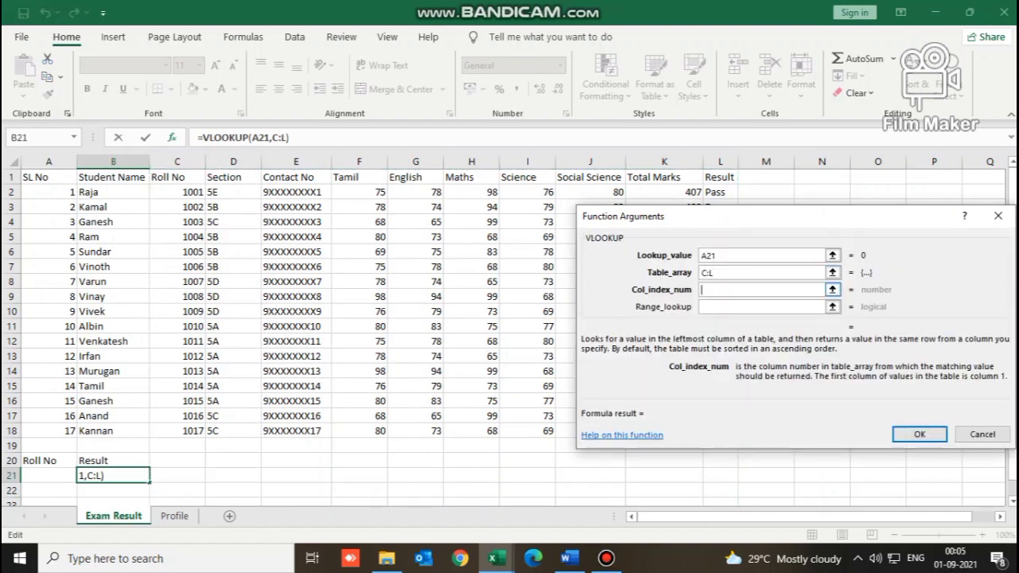
# Step: Complete the VLOOKUP with column index 10 and range lookup 0, and fill cell B21 yellow
pyautogui.write('10')
pyautogui.press('Tab')
pyautogui.write('0')
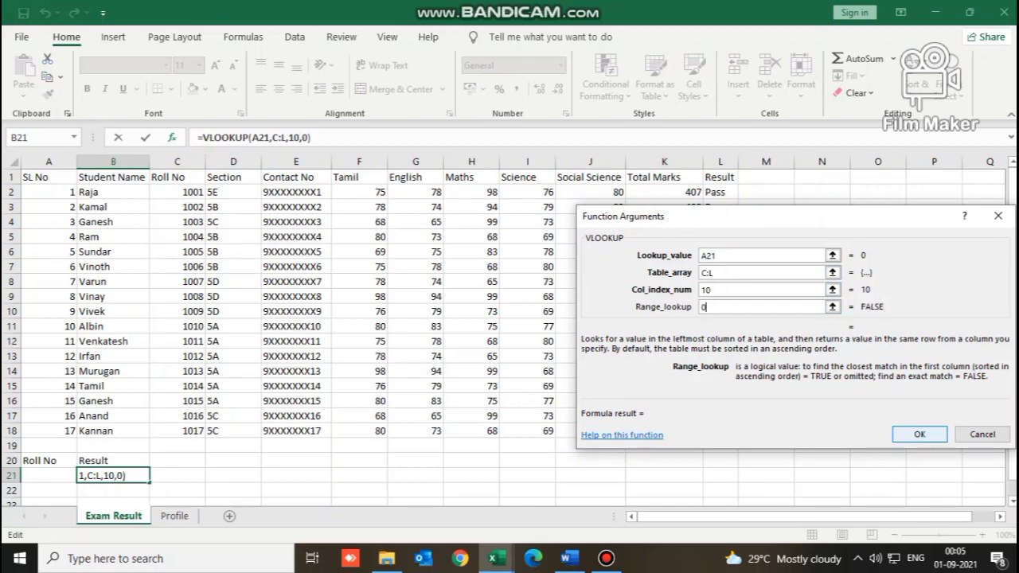
pyautogui.press('Return')
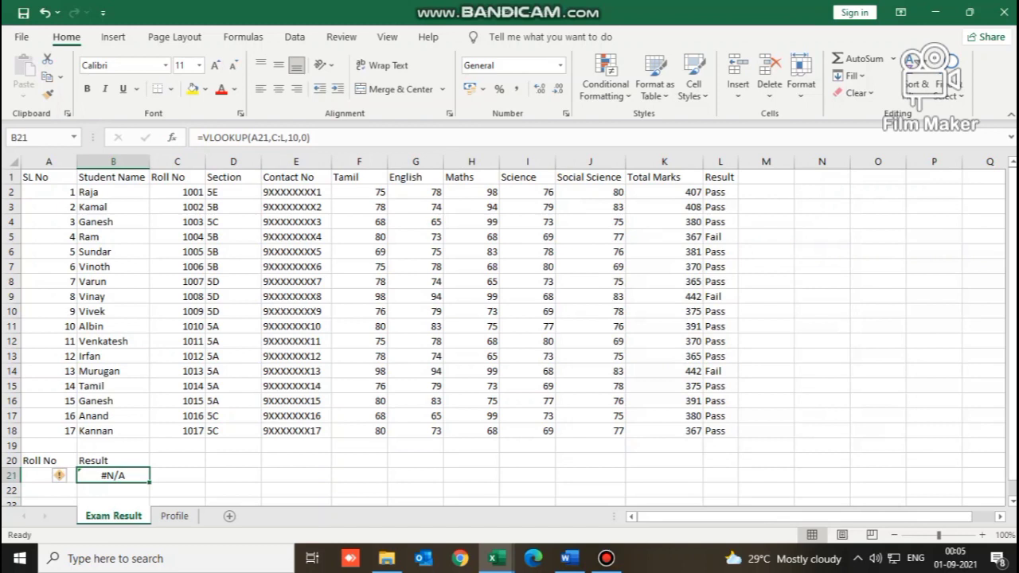
pyautogui.click(193, 88)
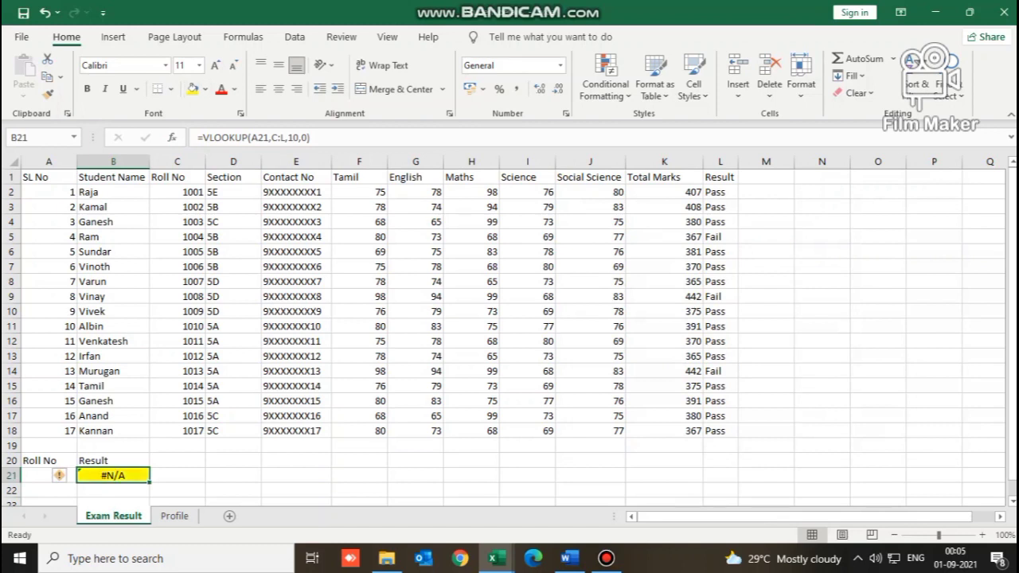
# Step: Test the result lookup by entering roll numbers 1001, 1004 and 1013 in turn in cell A21
pyautogui.click(49, 475)
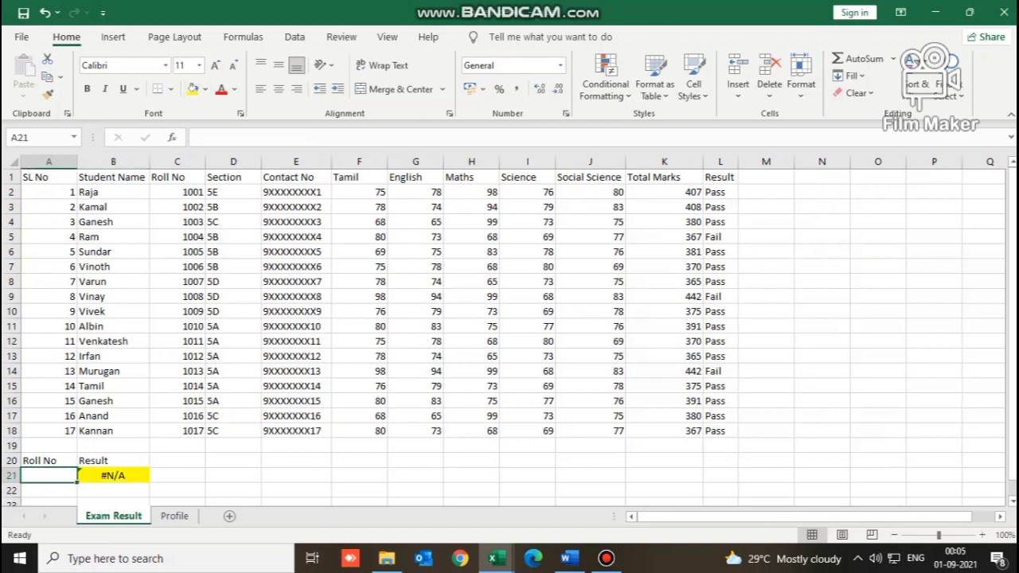
pyautogui.scroll(-2, 509, 334)
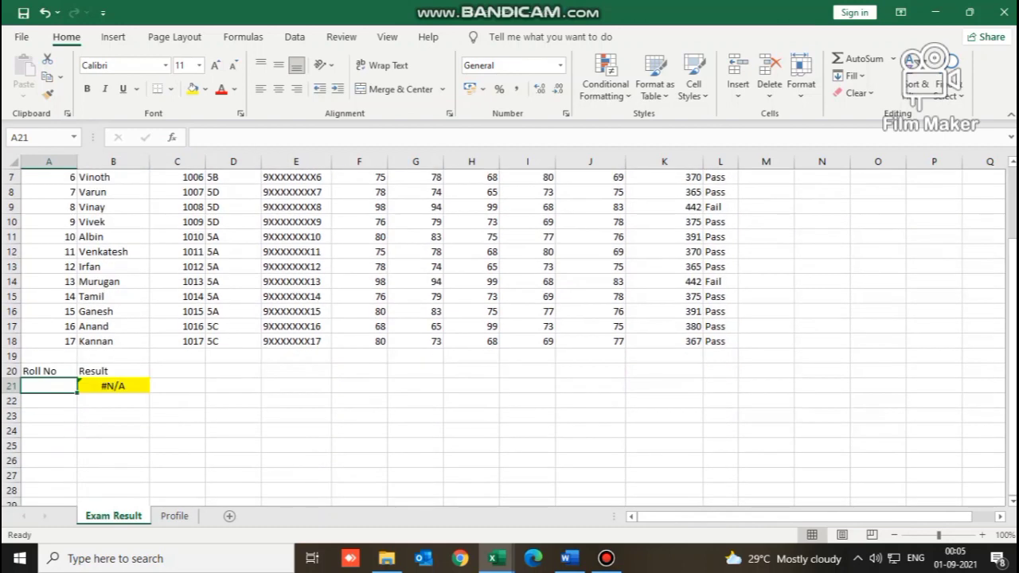
pyautogui.scroll(2, 510, 335)
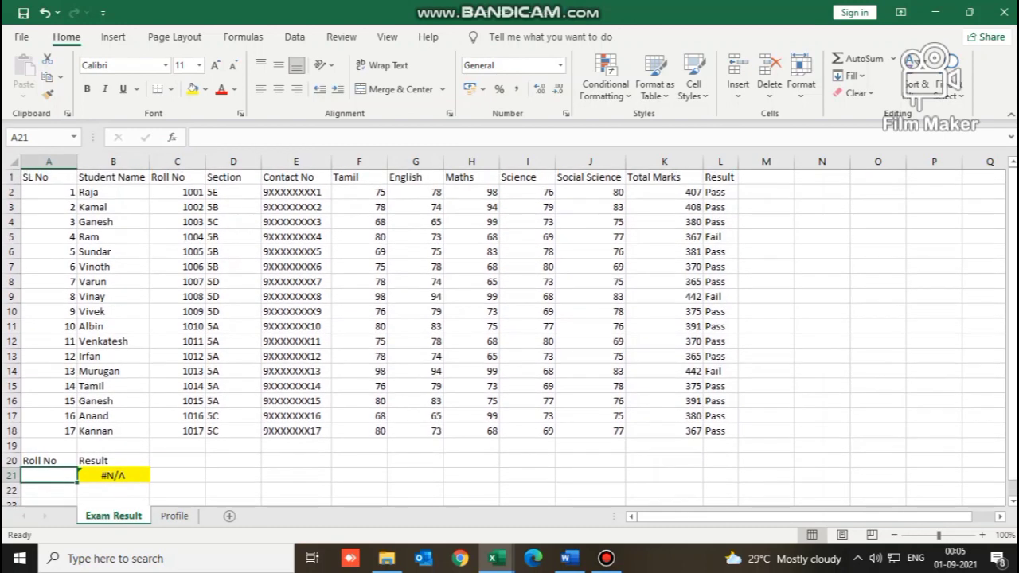
pyautogui.write('1001')
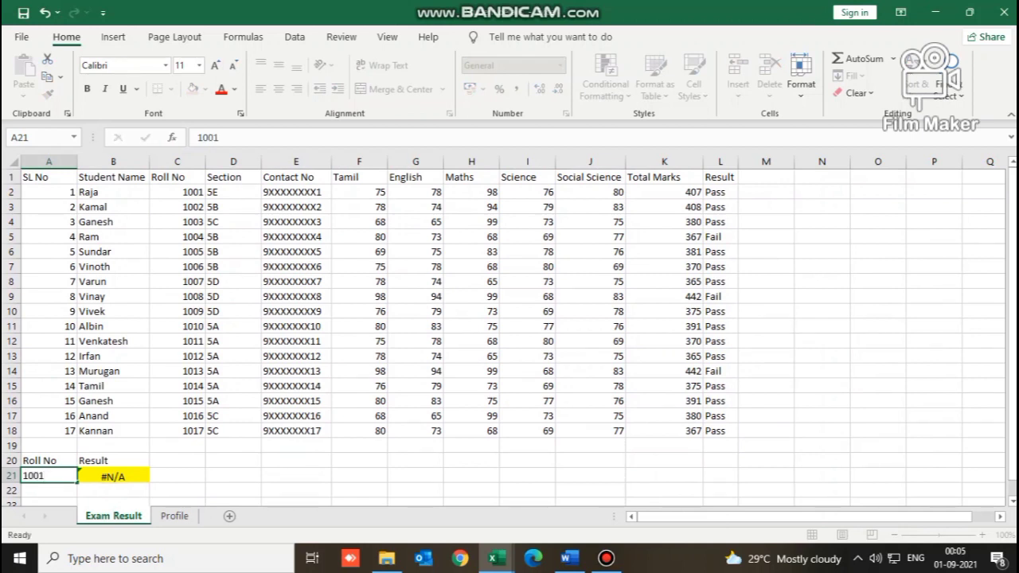
pyautogui.press('Tab')
pyautogui.click(49, 475)
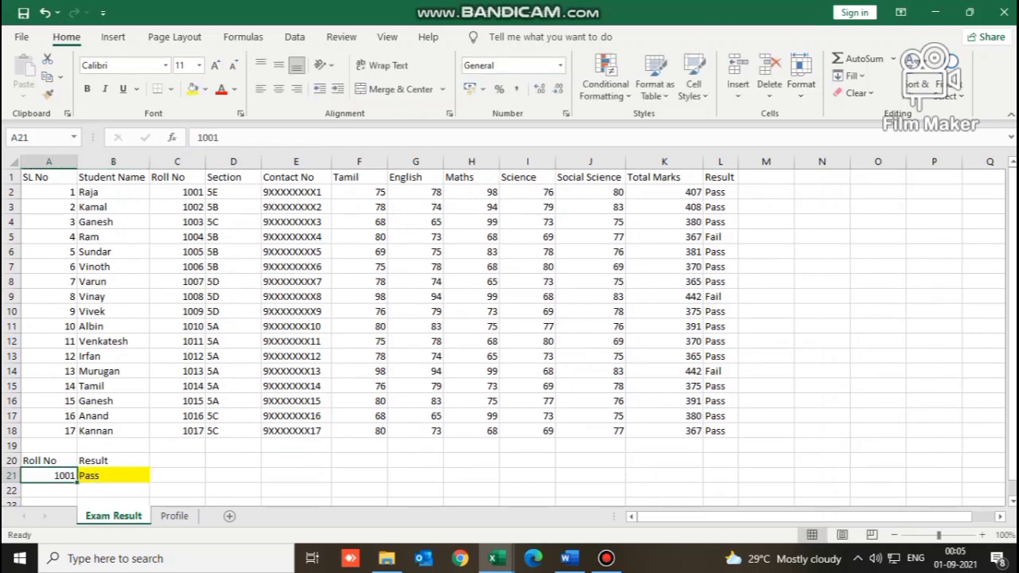
pyautogui.write('1004')
pyautogui.press('Tab')
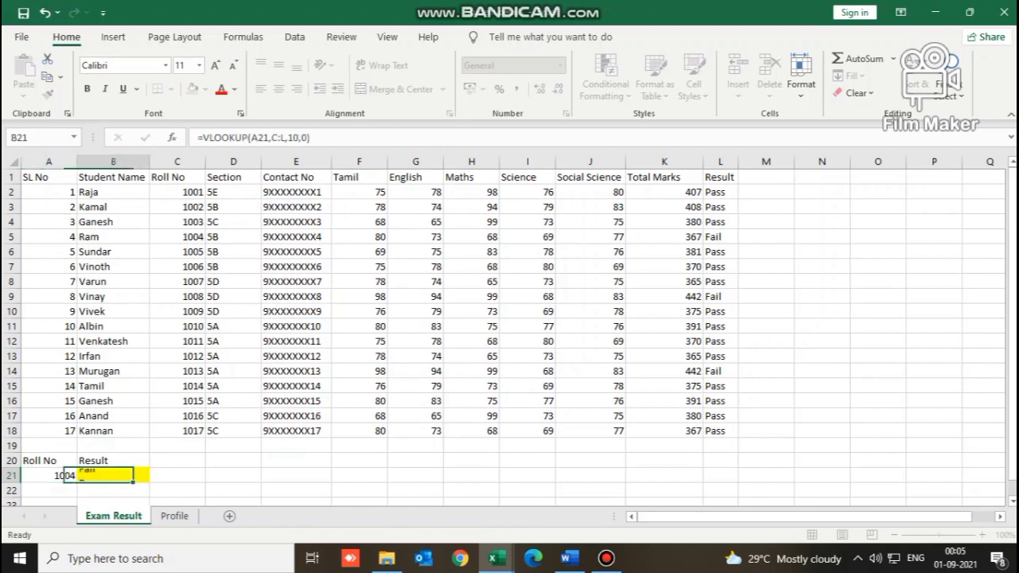
pyautogui.click(49, 475)
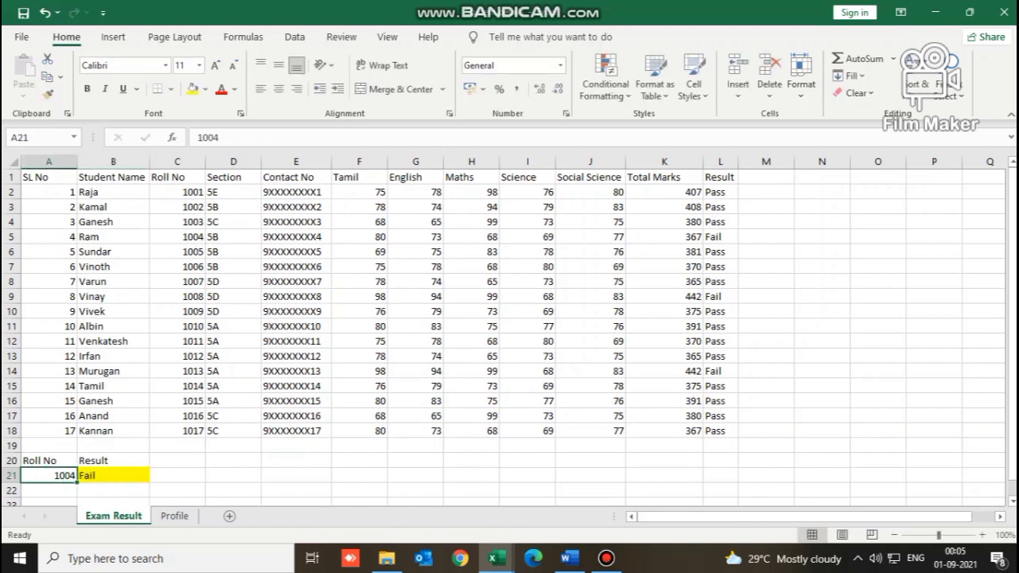
pyautogui.write('1013')
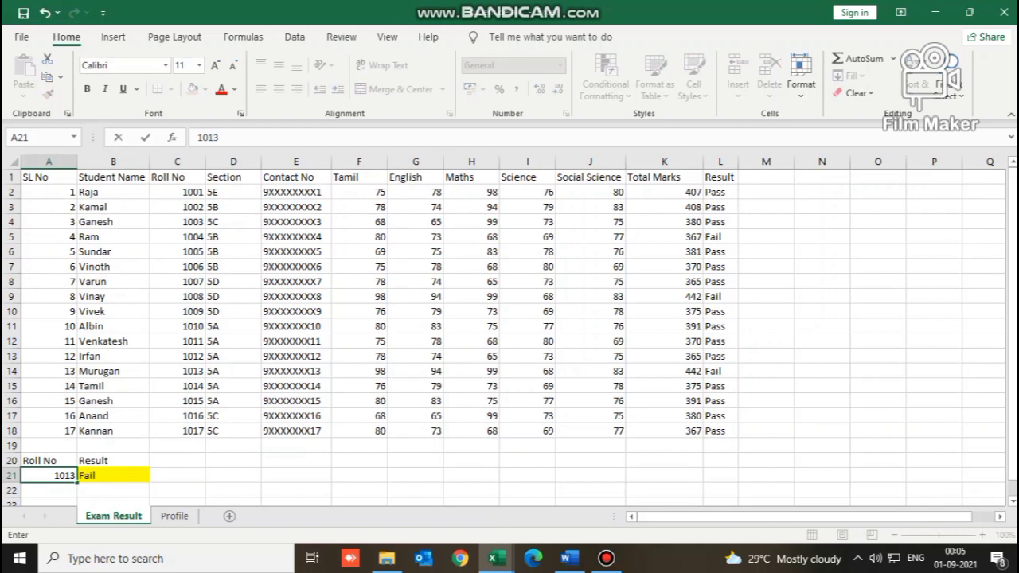
pyautogui.press('Tab')
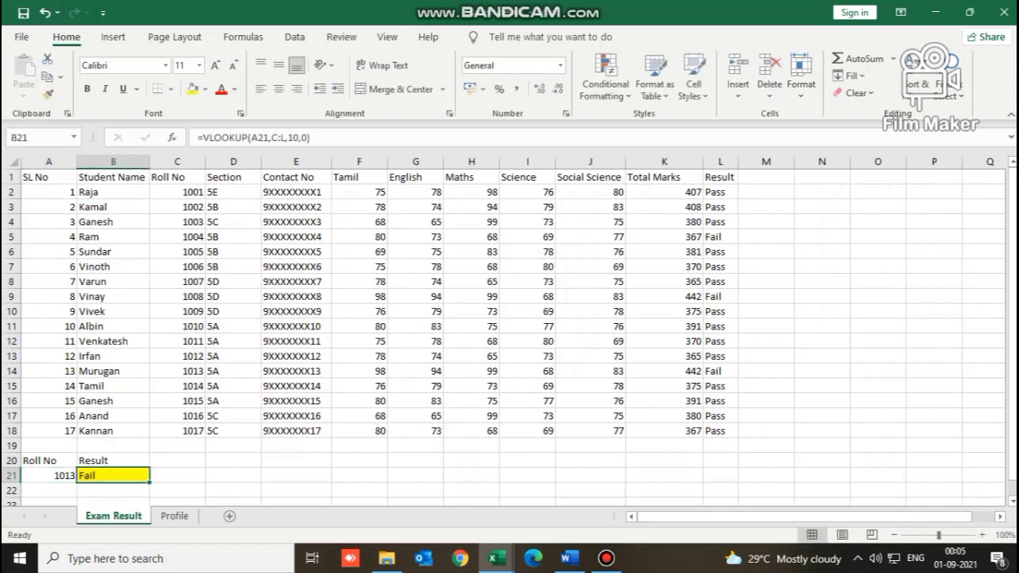
pyautogui.click(48, 475)
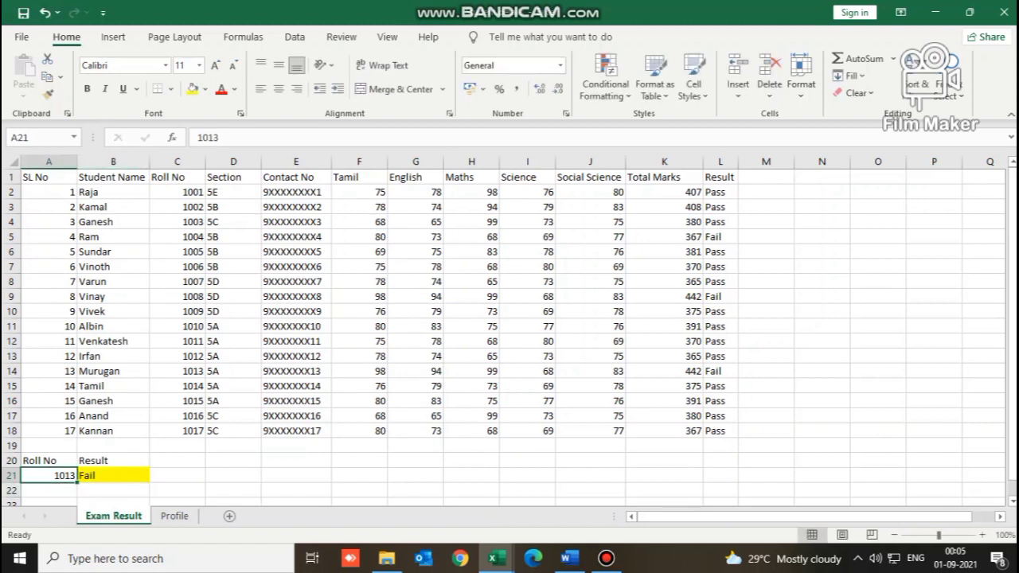